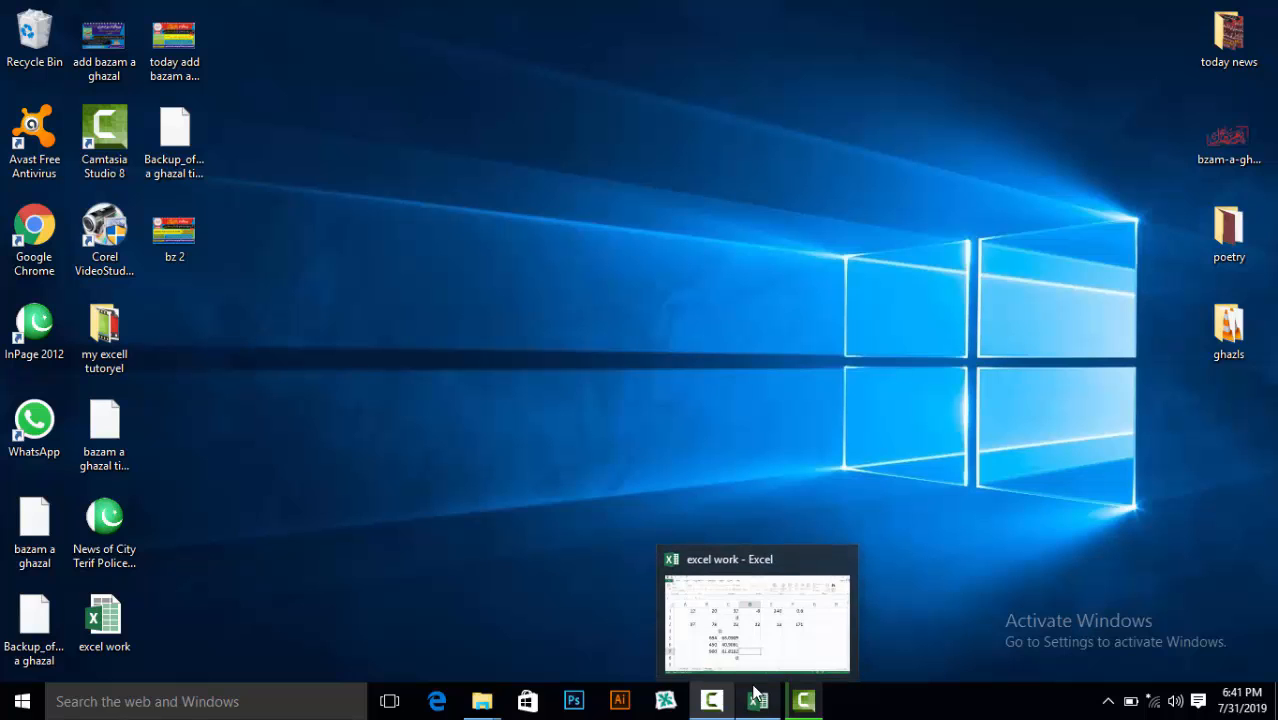
- Switch to the excel work workbook in Excel and examine the formulas in C1 to F1 and the entries in B3 and C3
click(757, 698)
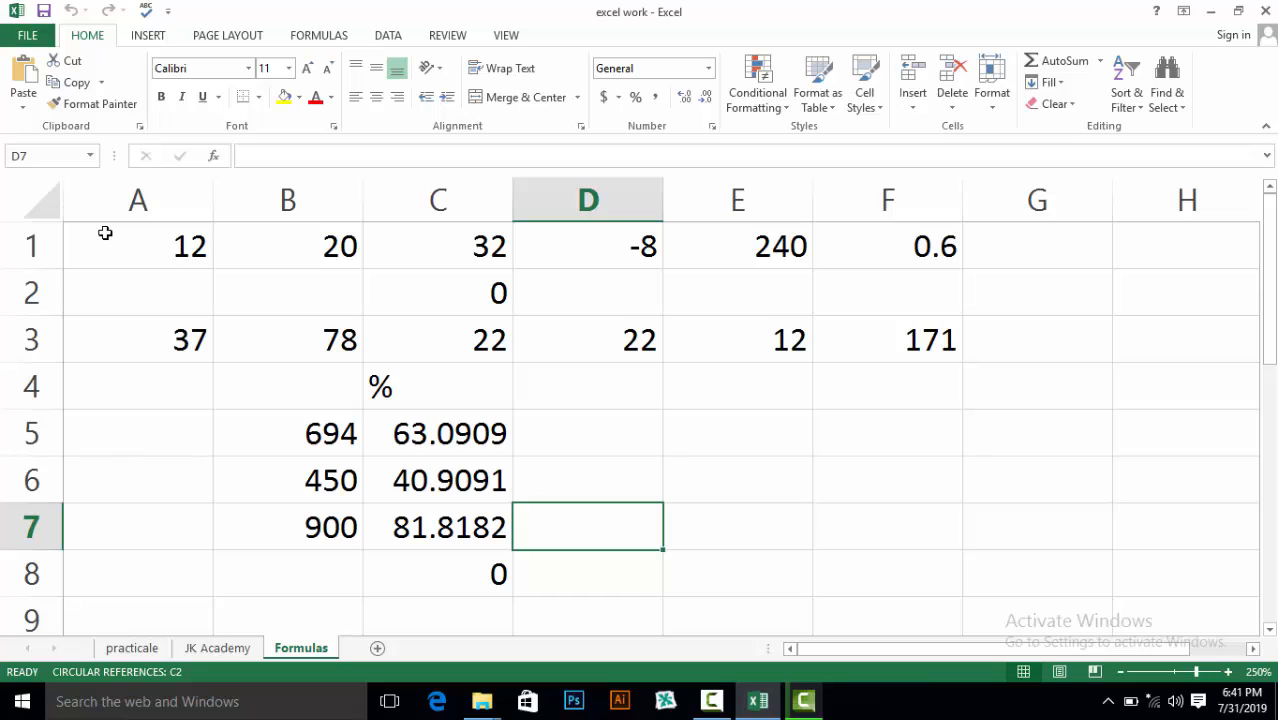
click(438, 250)
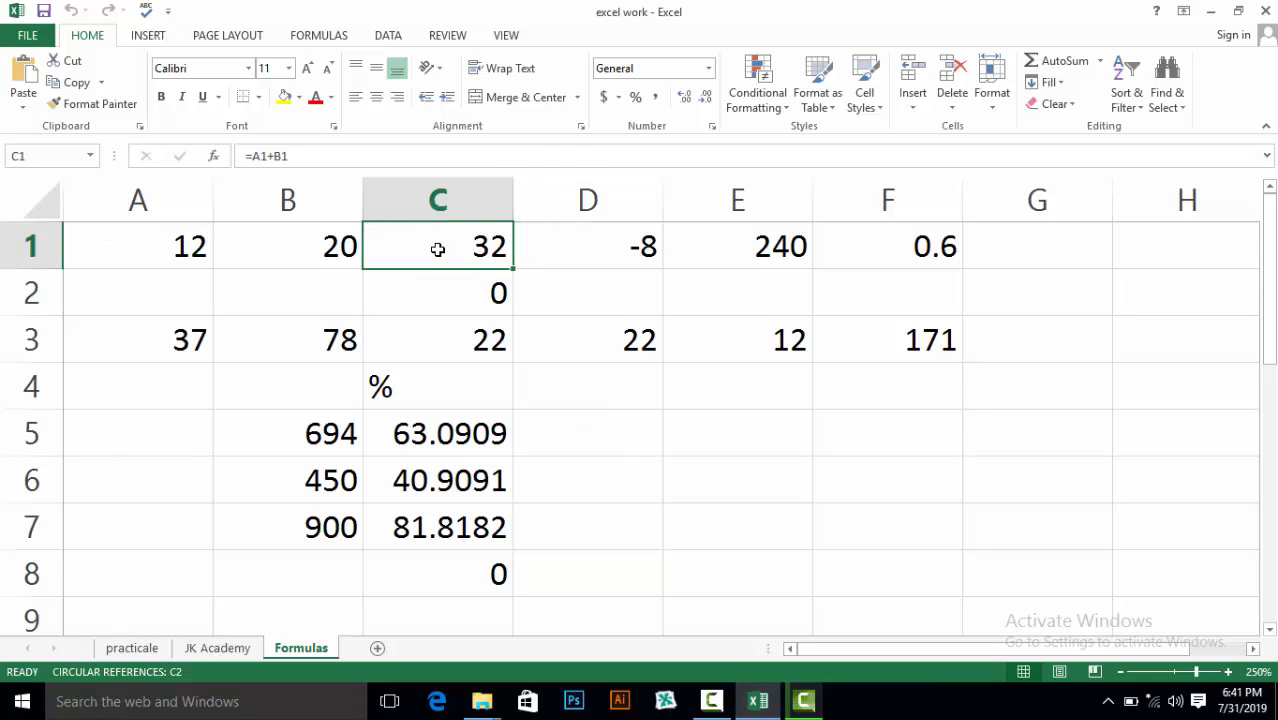
click(538, 251)
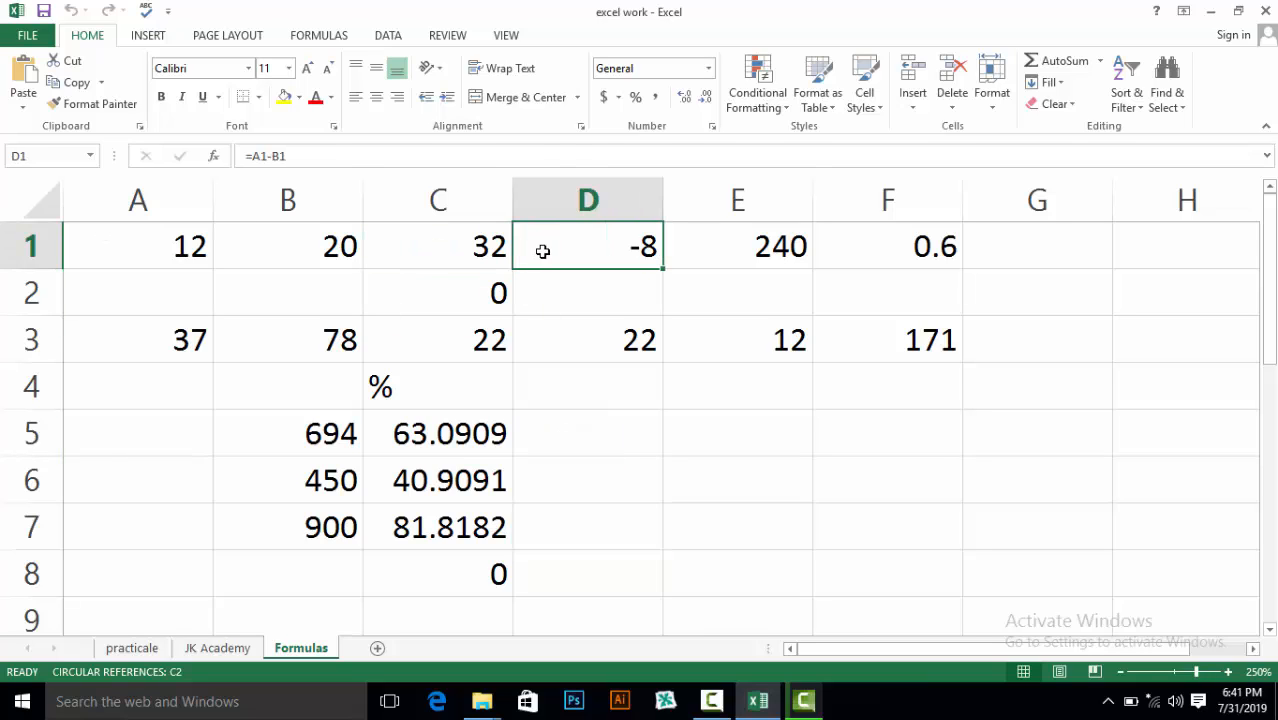
click(694, 257)
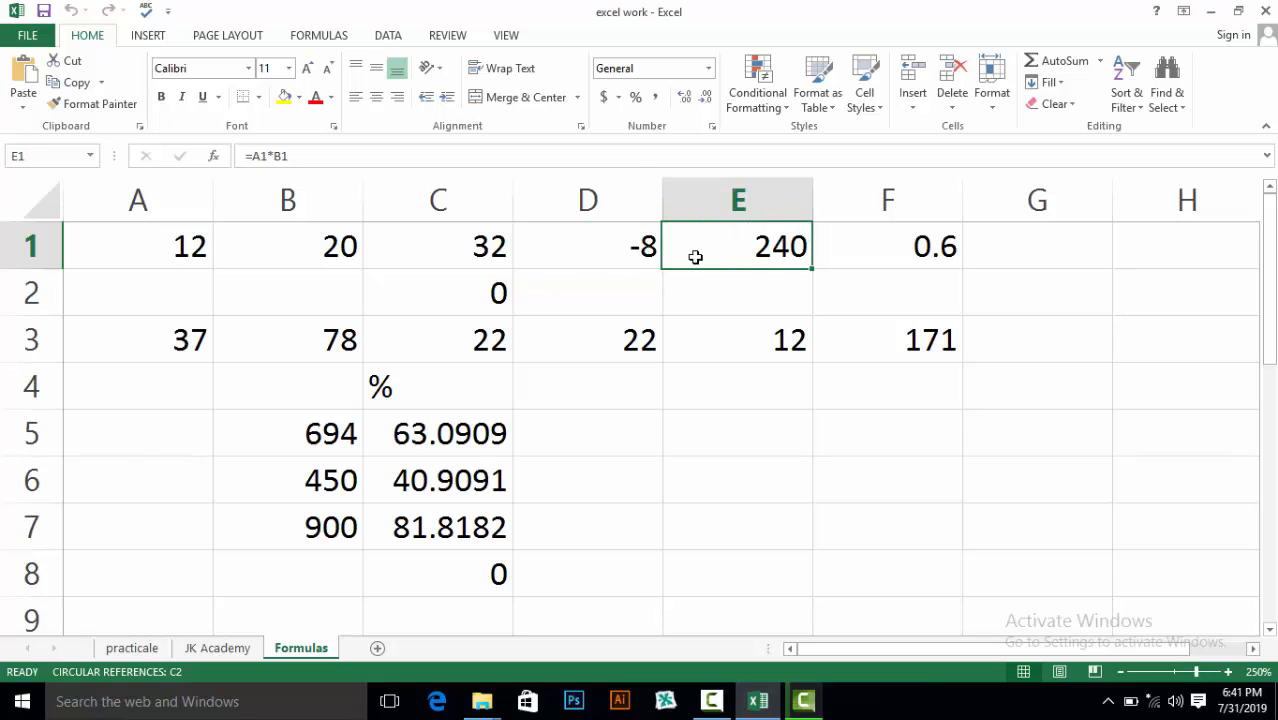
click(852, 248)
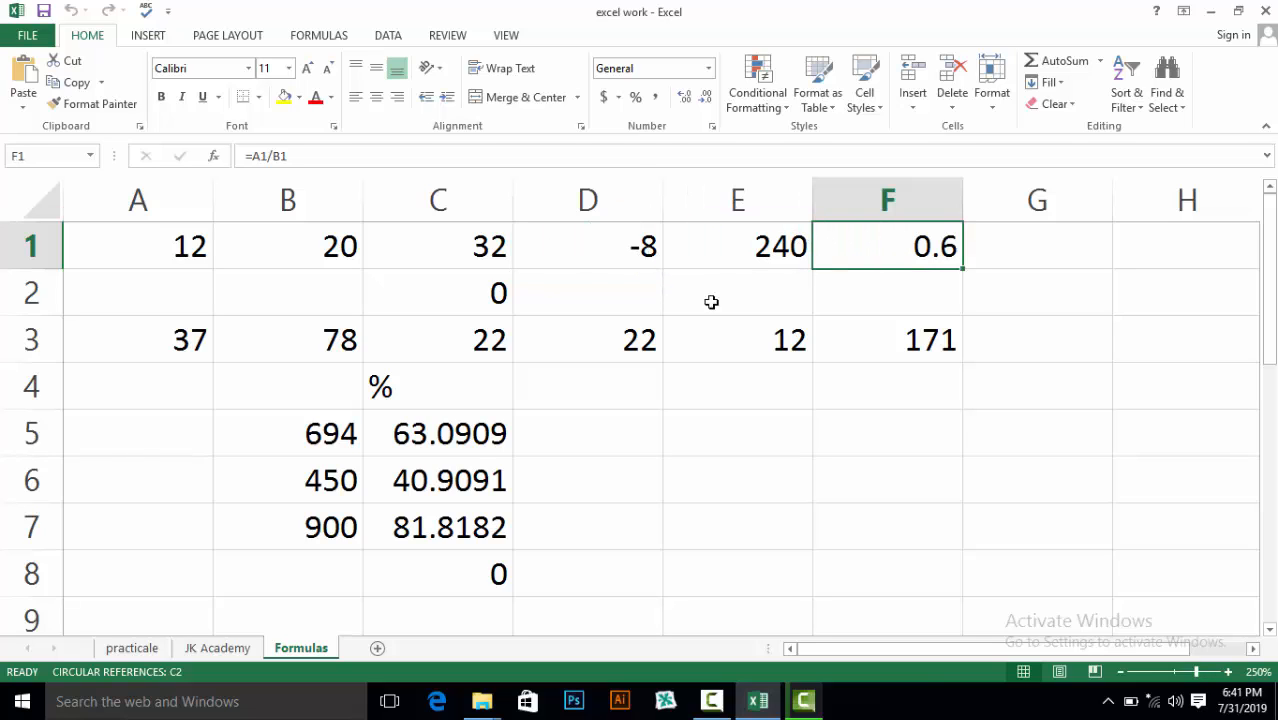
click(449, 336)
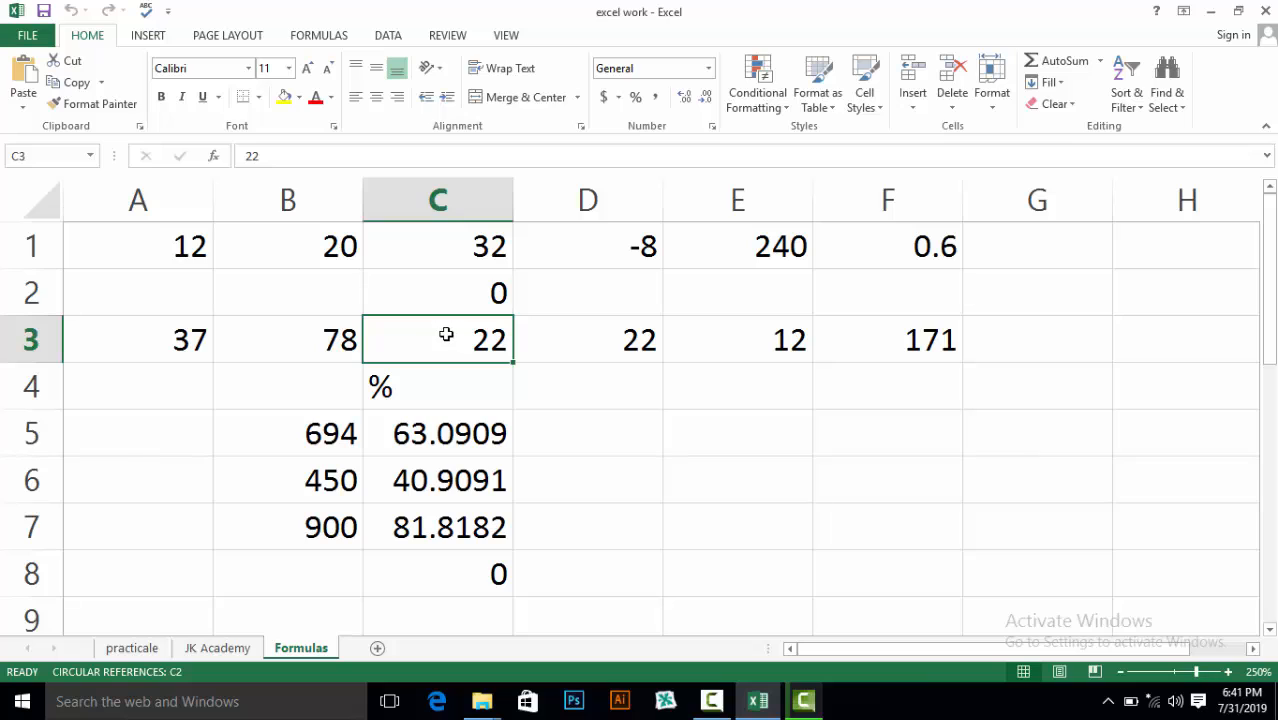
click(309, 338)
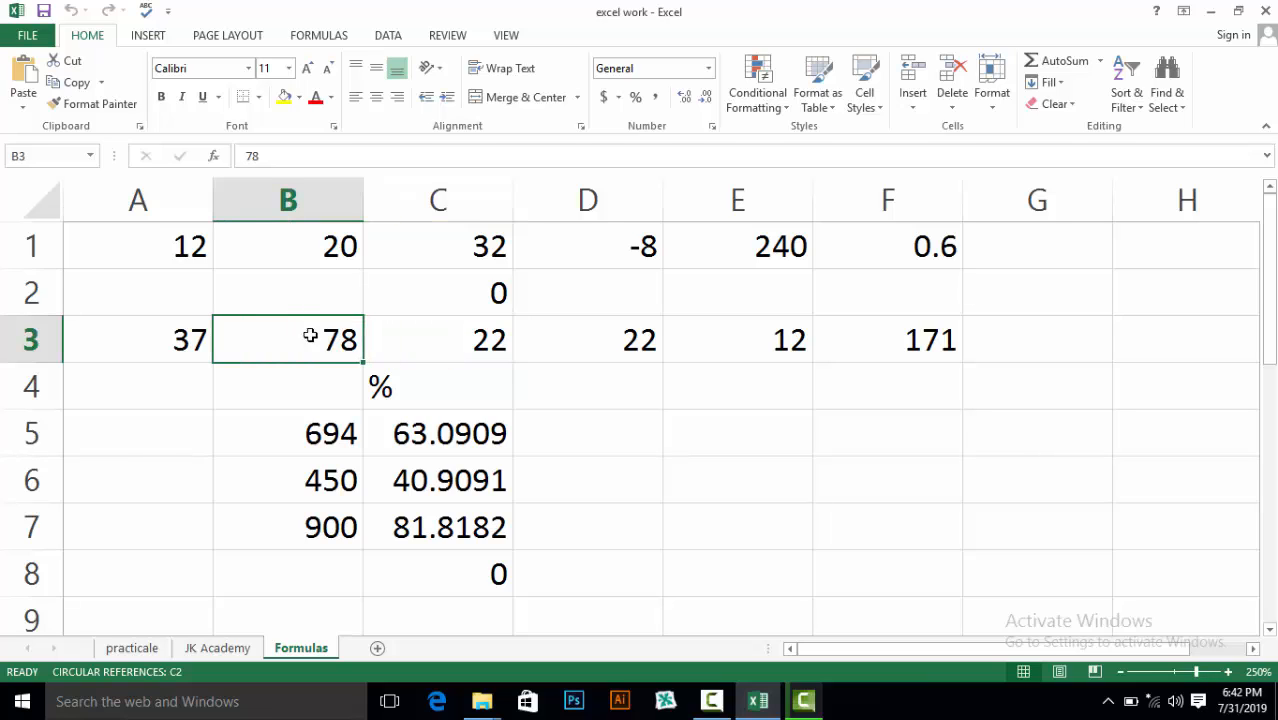
click(436, 331)
click(468, 284)
click(441, 342)
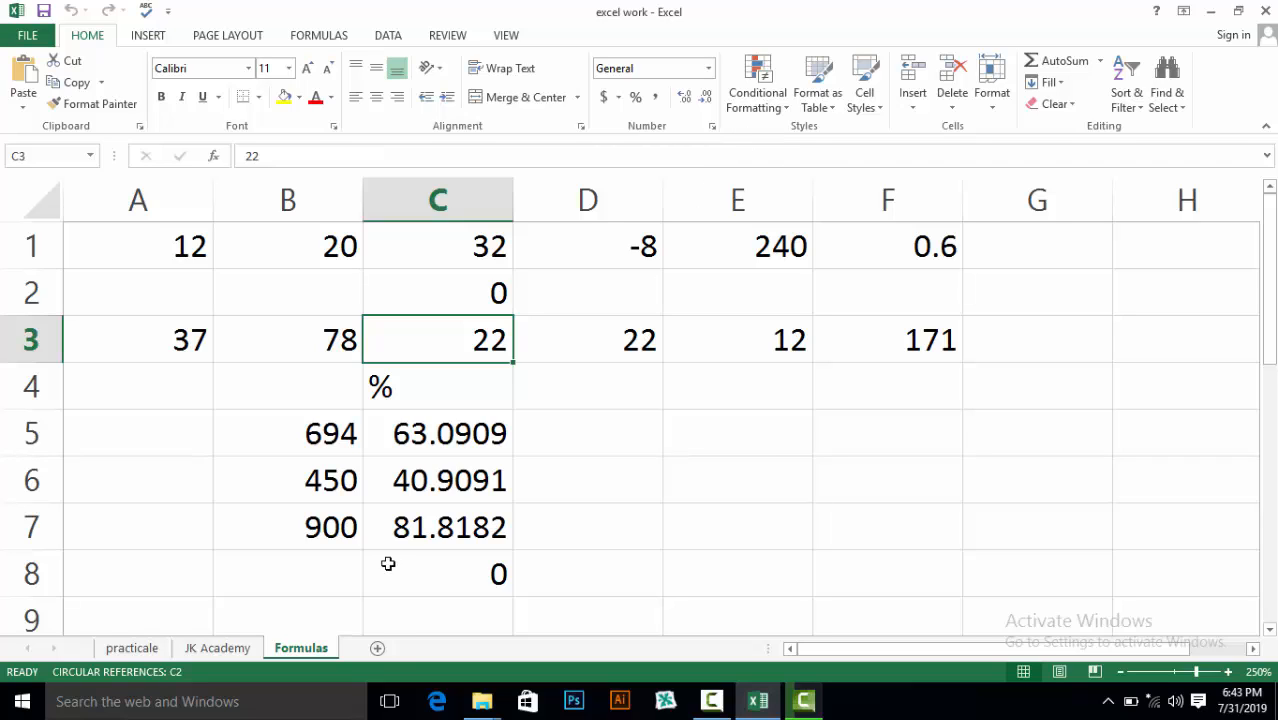
- Add a new worksheet after the Formulas sheet and name it metric Res
click(377, 650)
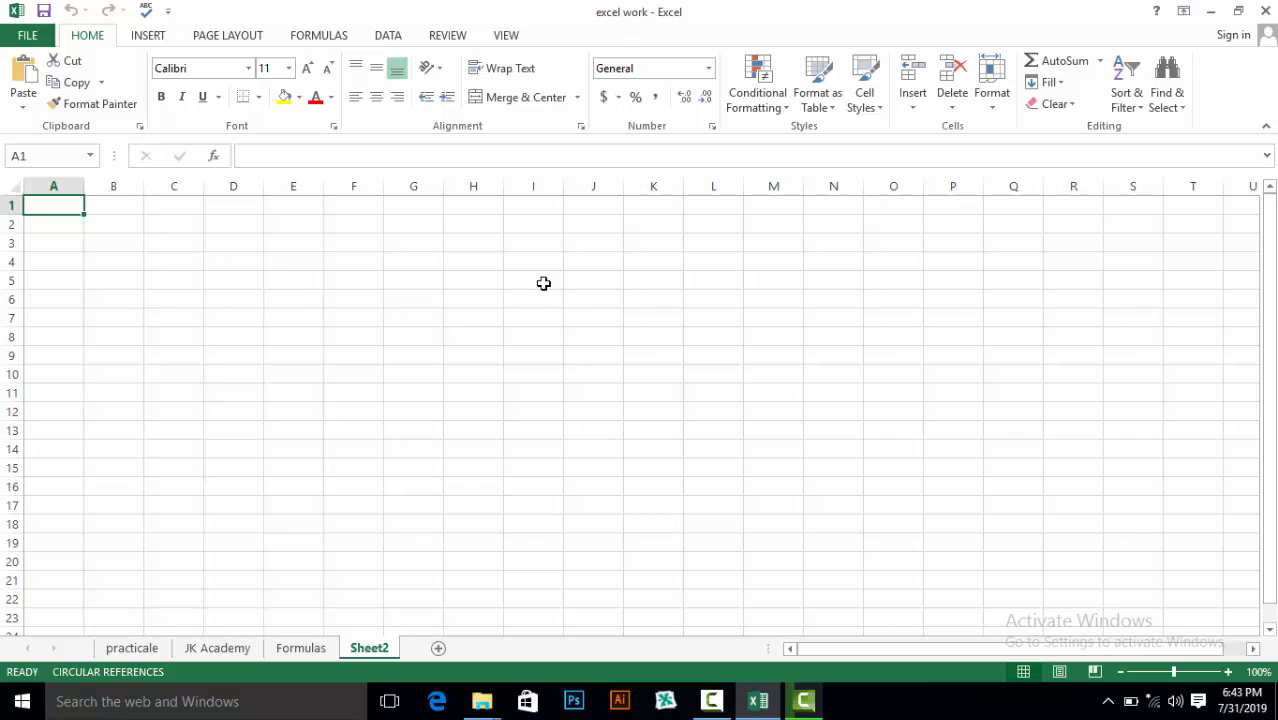
right_click(369, 650)
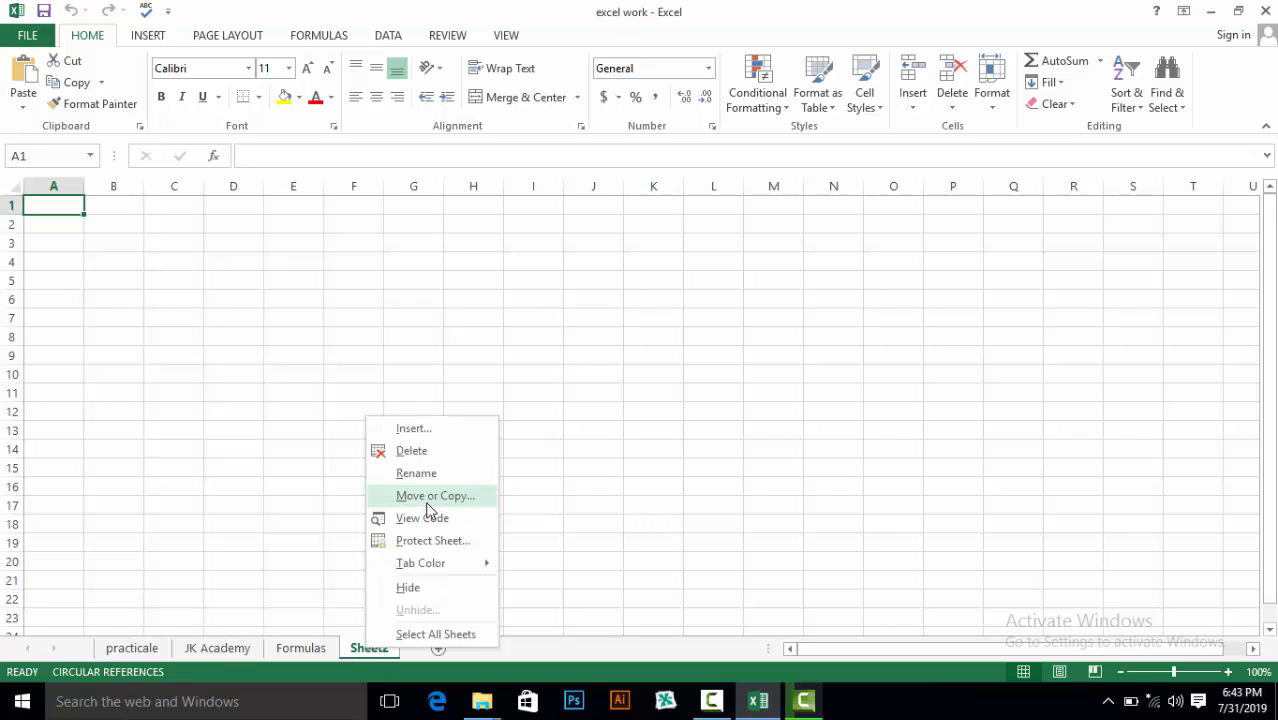
click(399, 476)
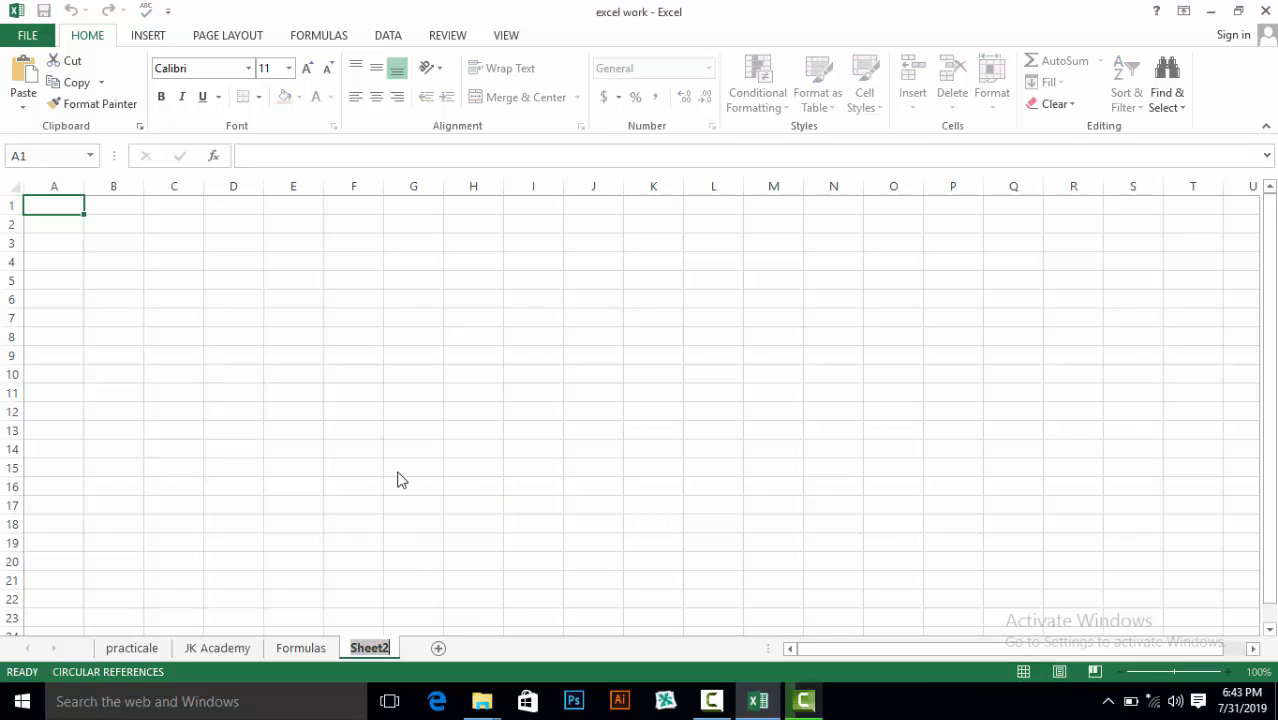
key(BackSpace)
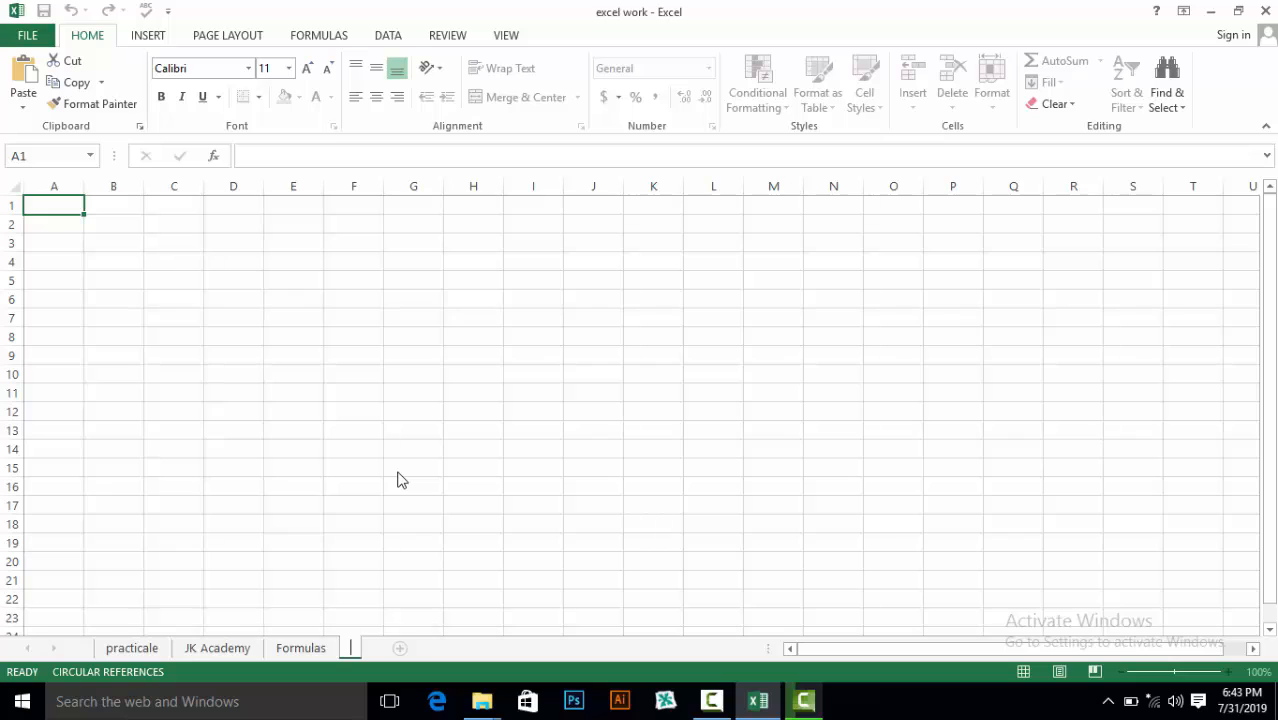
text(metric Res)
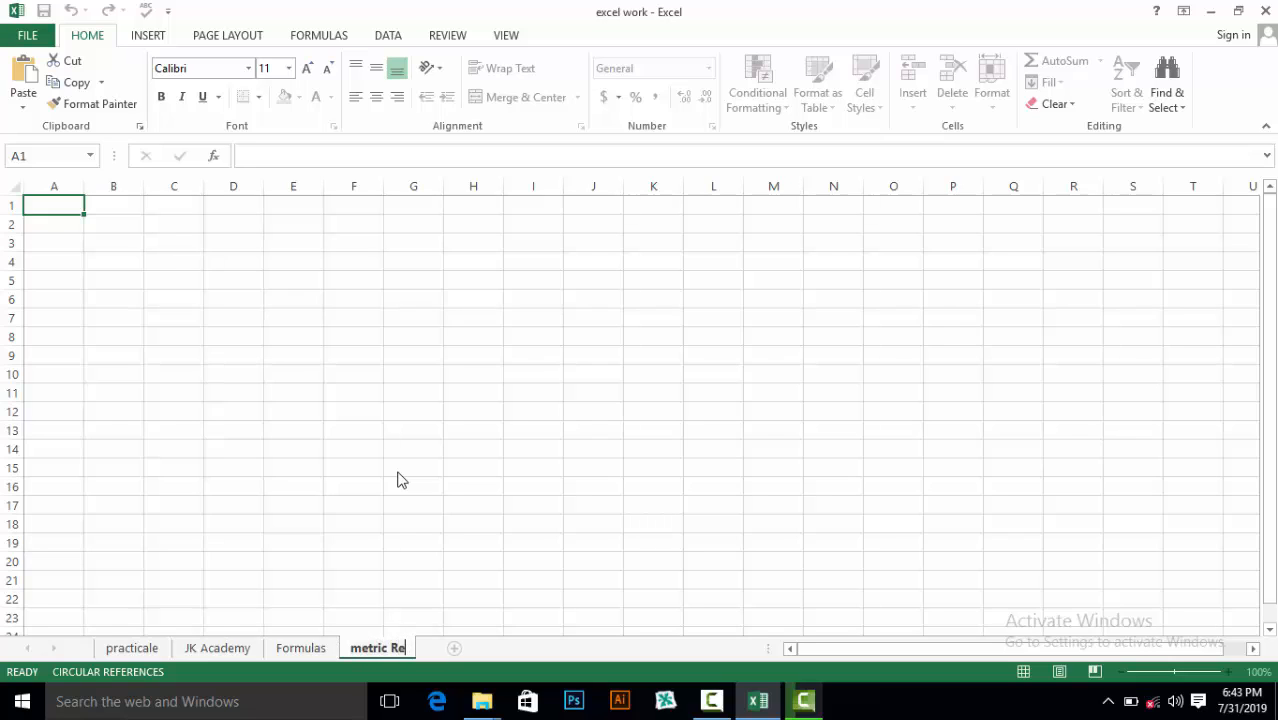
click(476, 480)
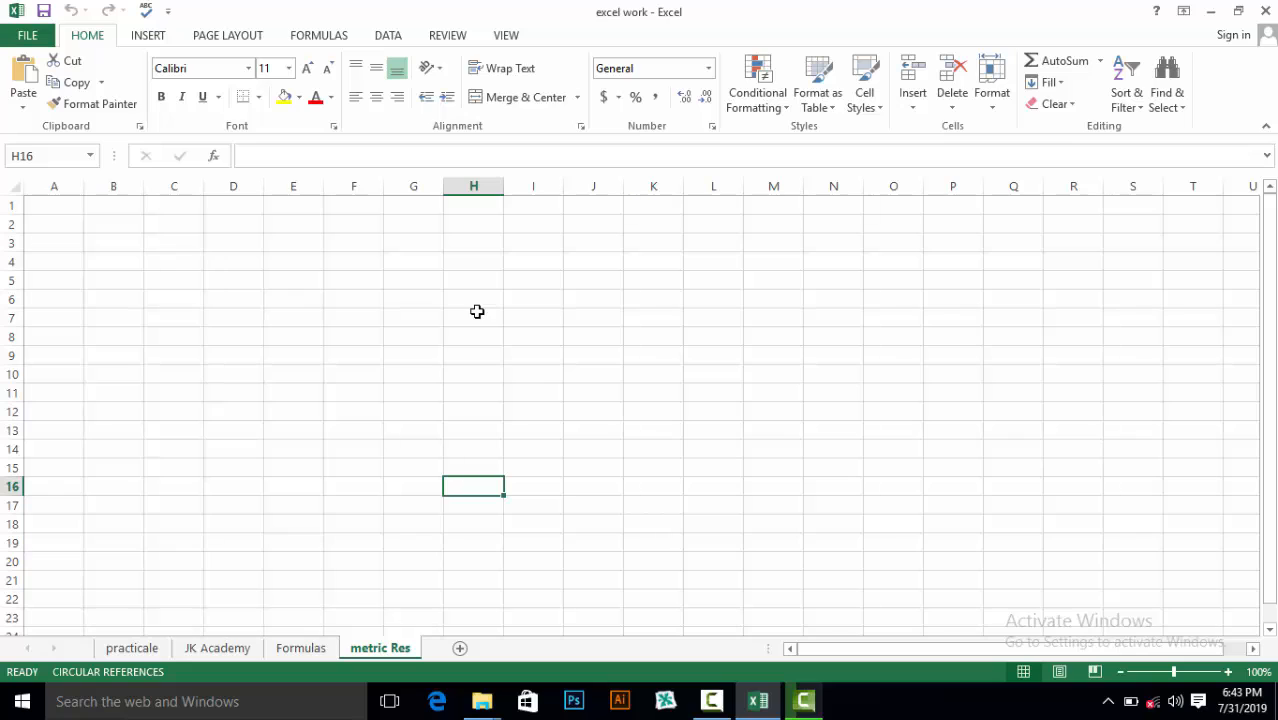
- Merge and center the cell range E1:L3 for a heading
click(294, 209)
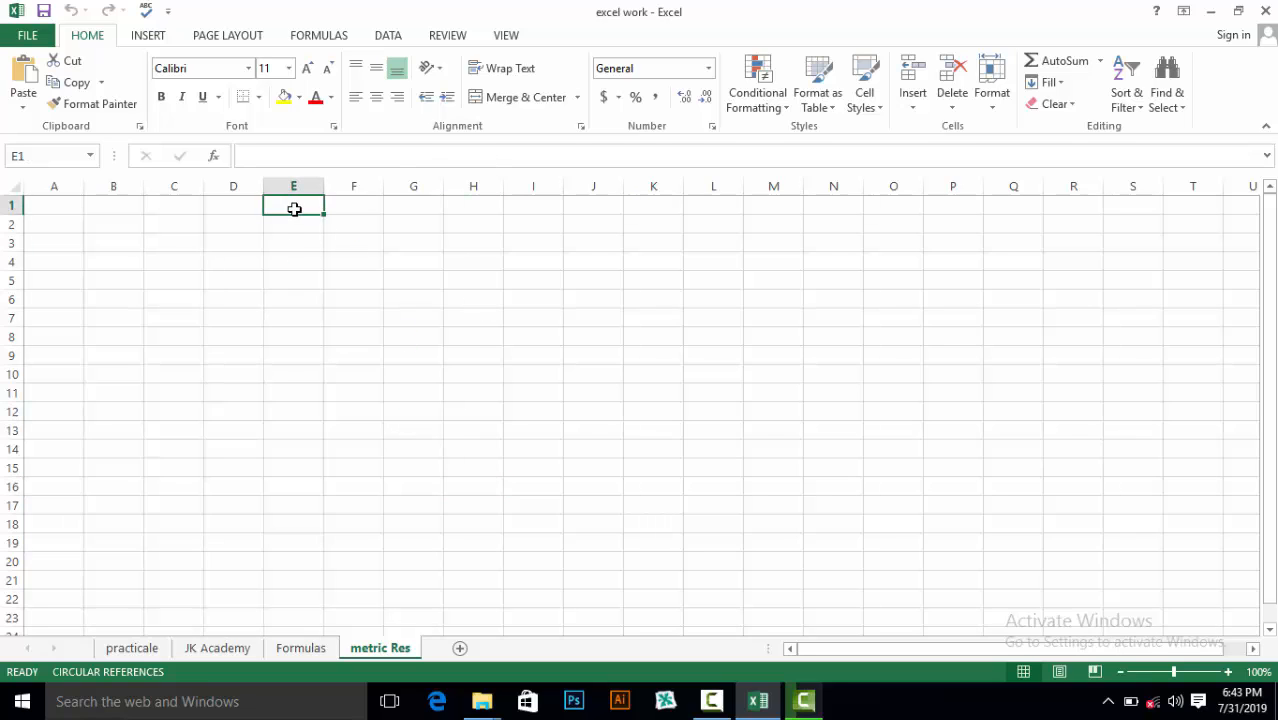
mouse_move(294, 209)
mouse_down()
mouse_move(391, 243)
mouse_move(299, 206)
mouse_up()
drag(300, 205, 699, 246)
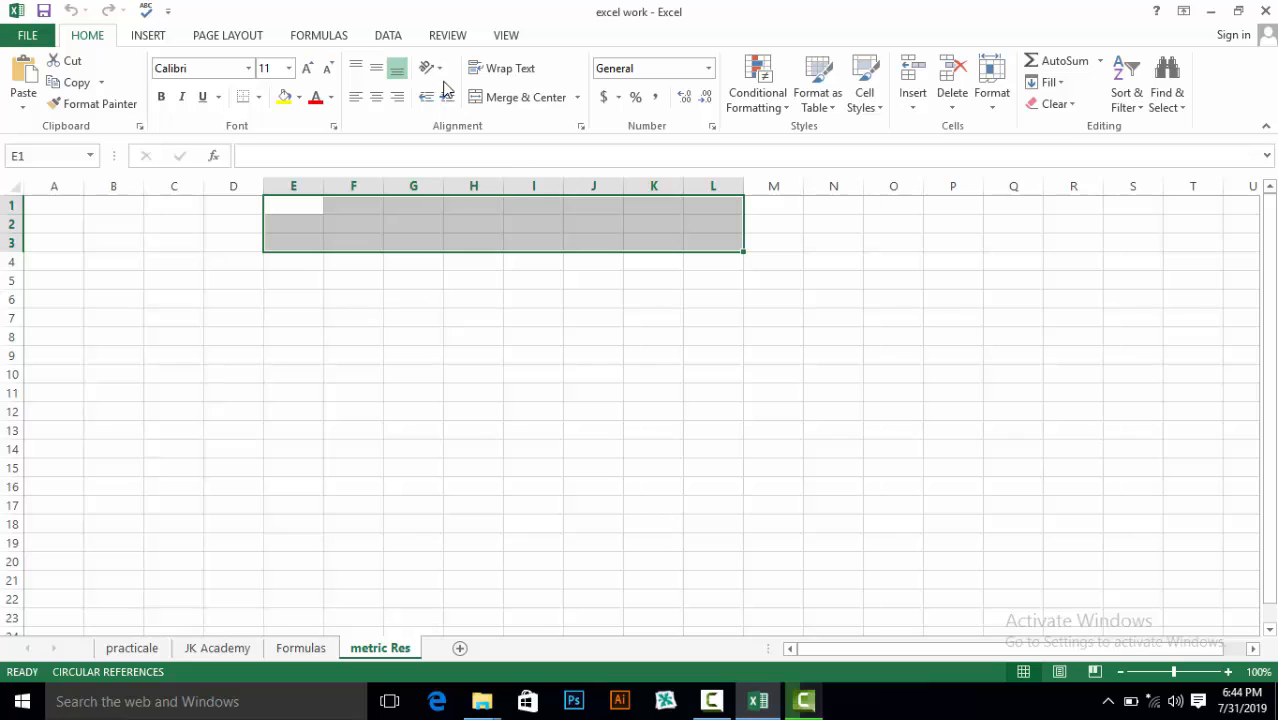
click(506, 97)
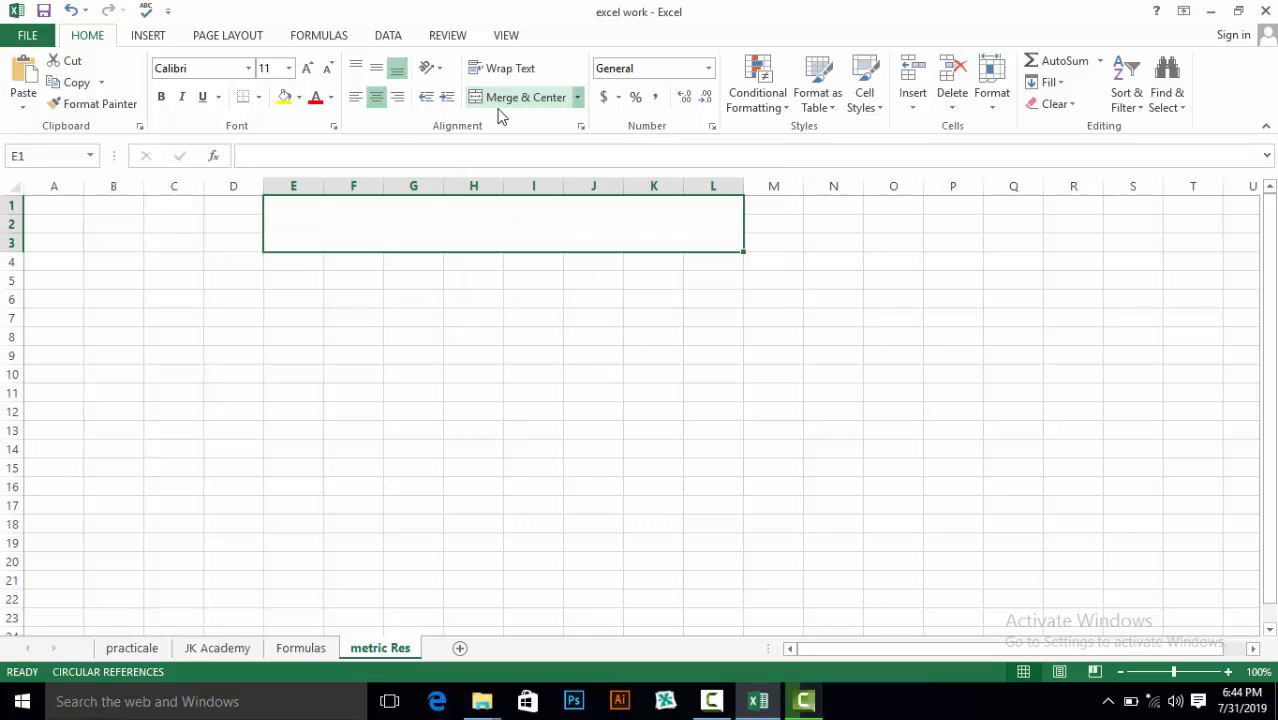
- Enter the title "Green Hills College And School" in the merged heading cell
double_click(369, 229)
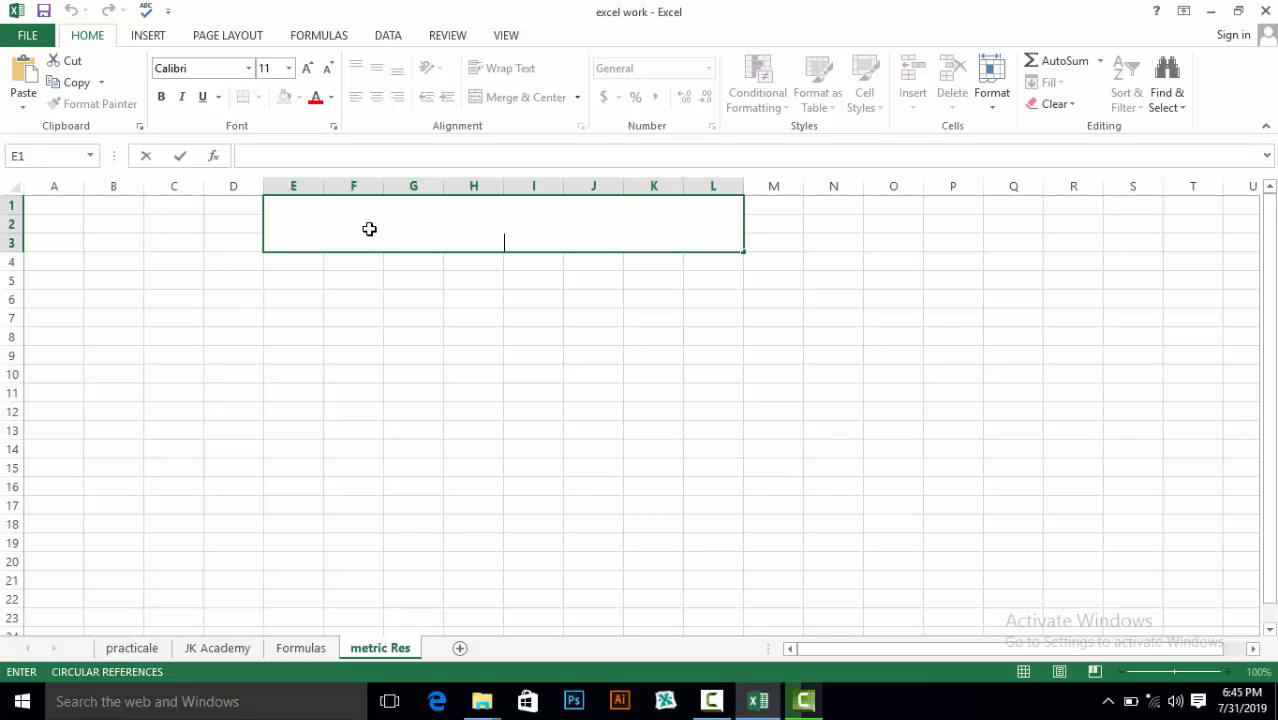
text(Green Hills)
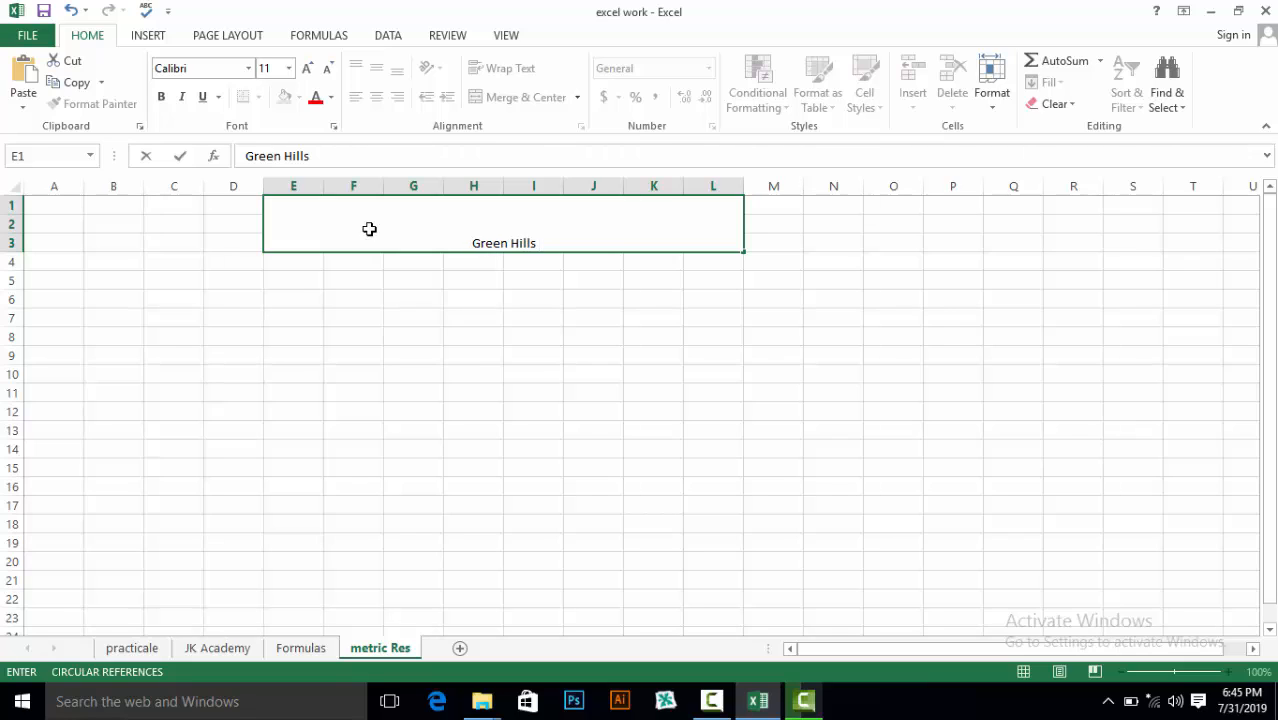
text( College)
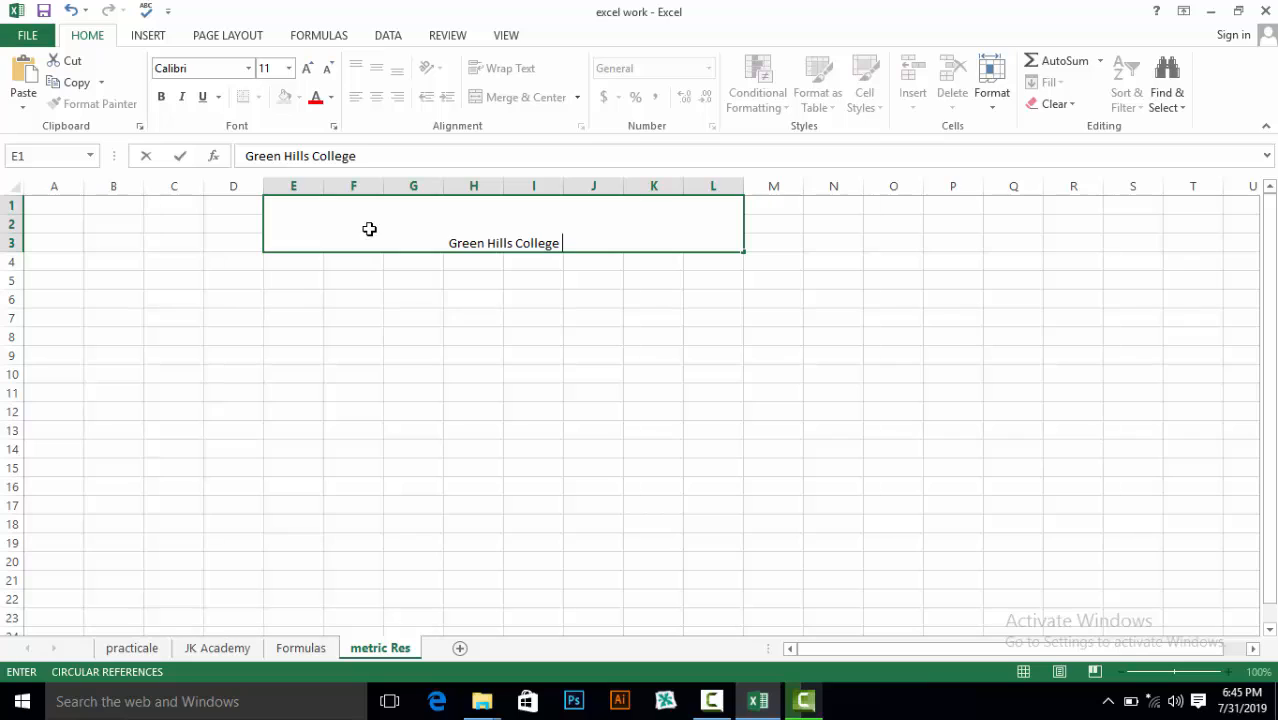
text( And S)
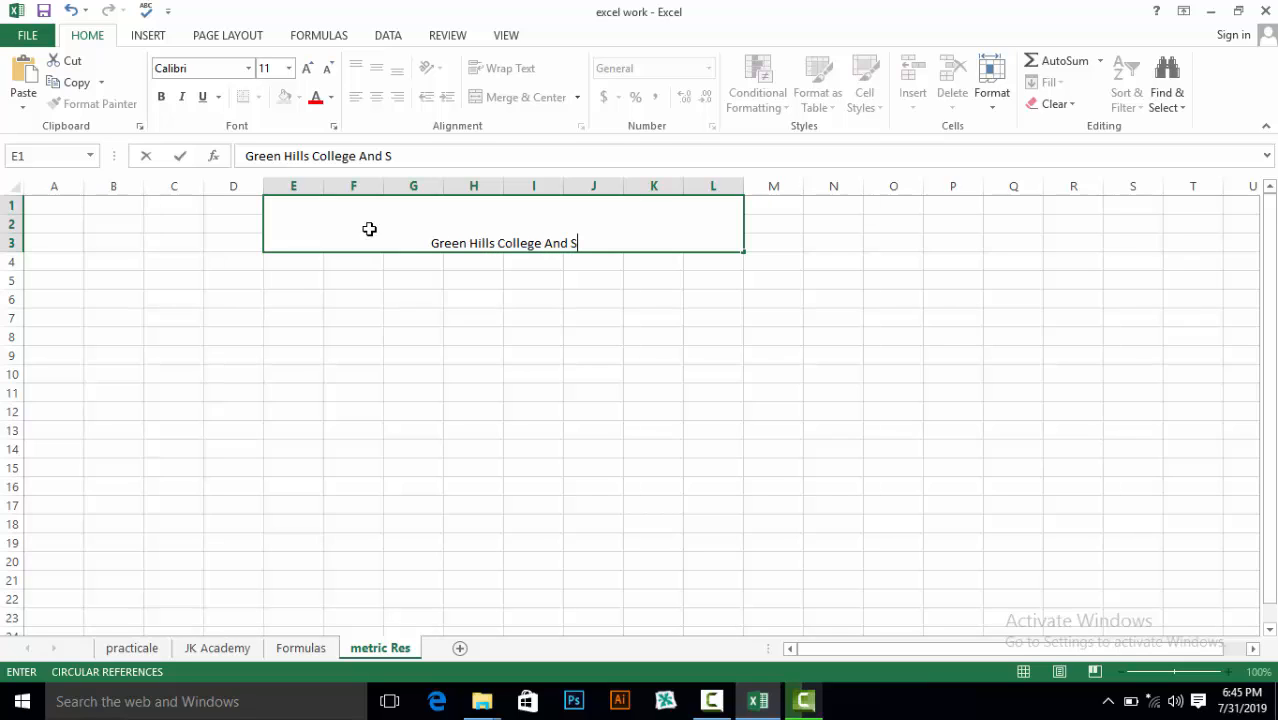
text(chool)
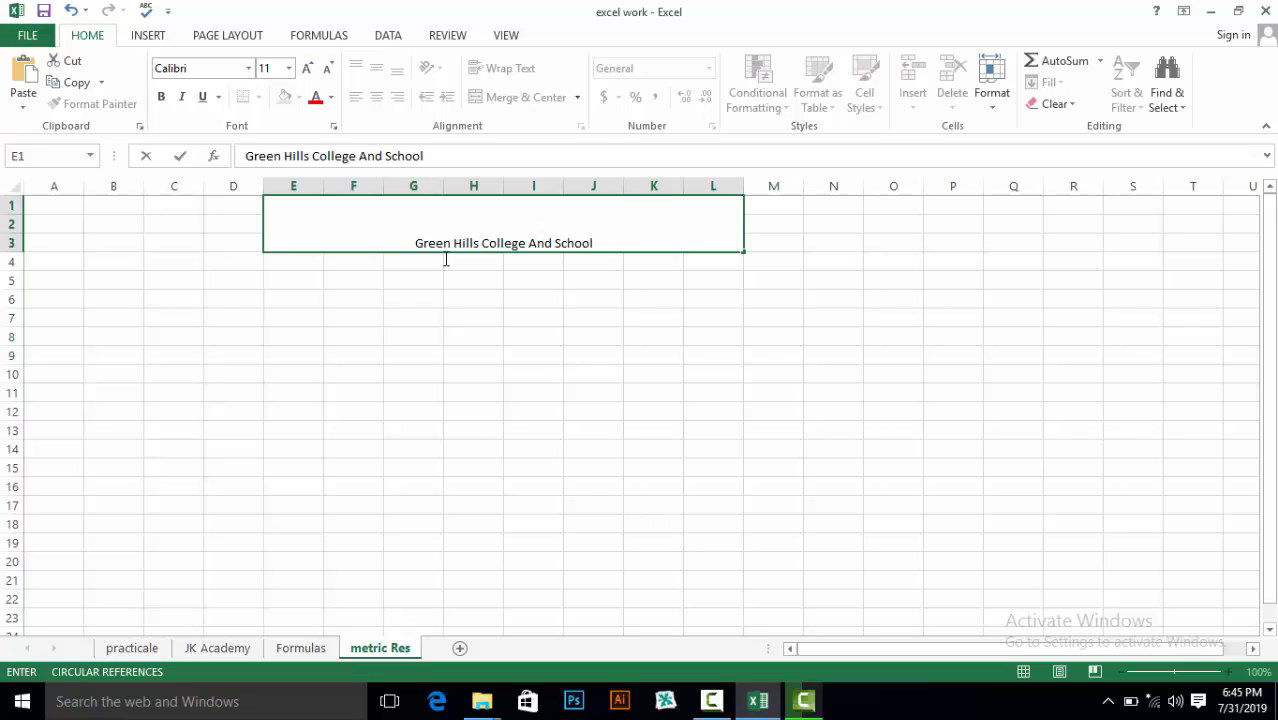
shift+click(411, 247)
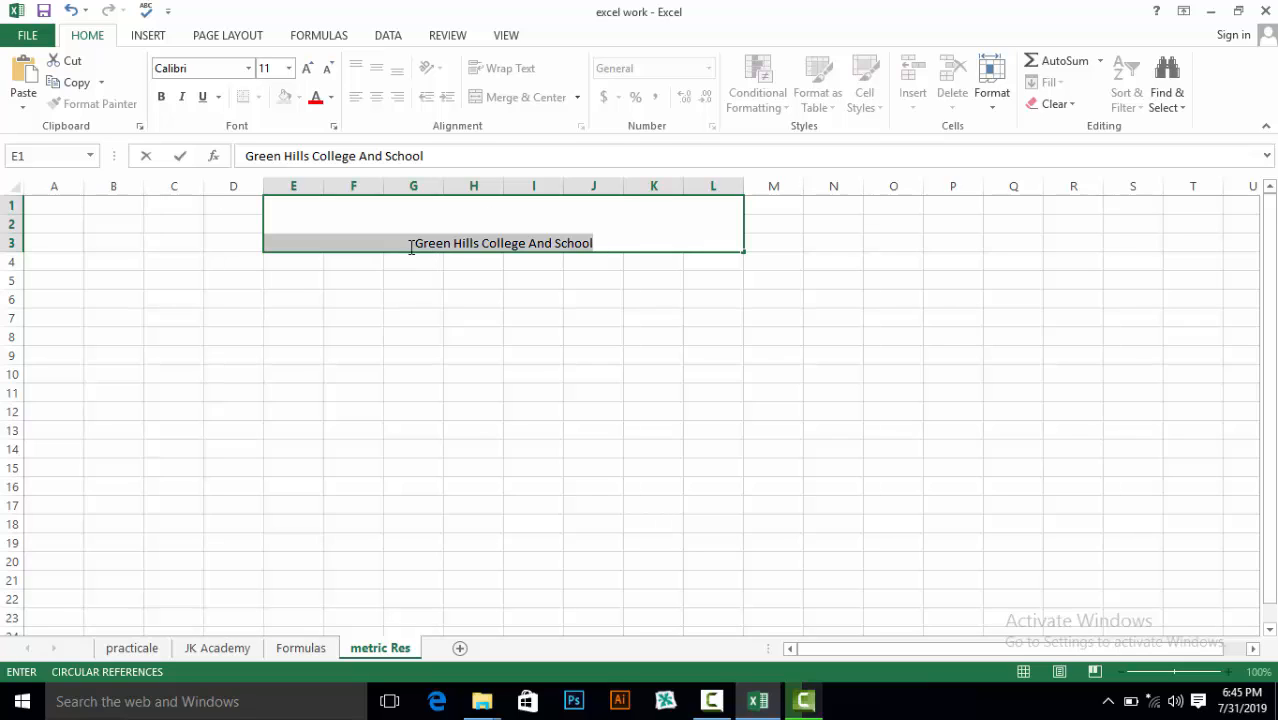
click(595, 244)
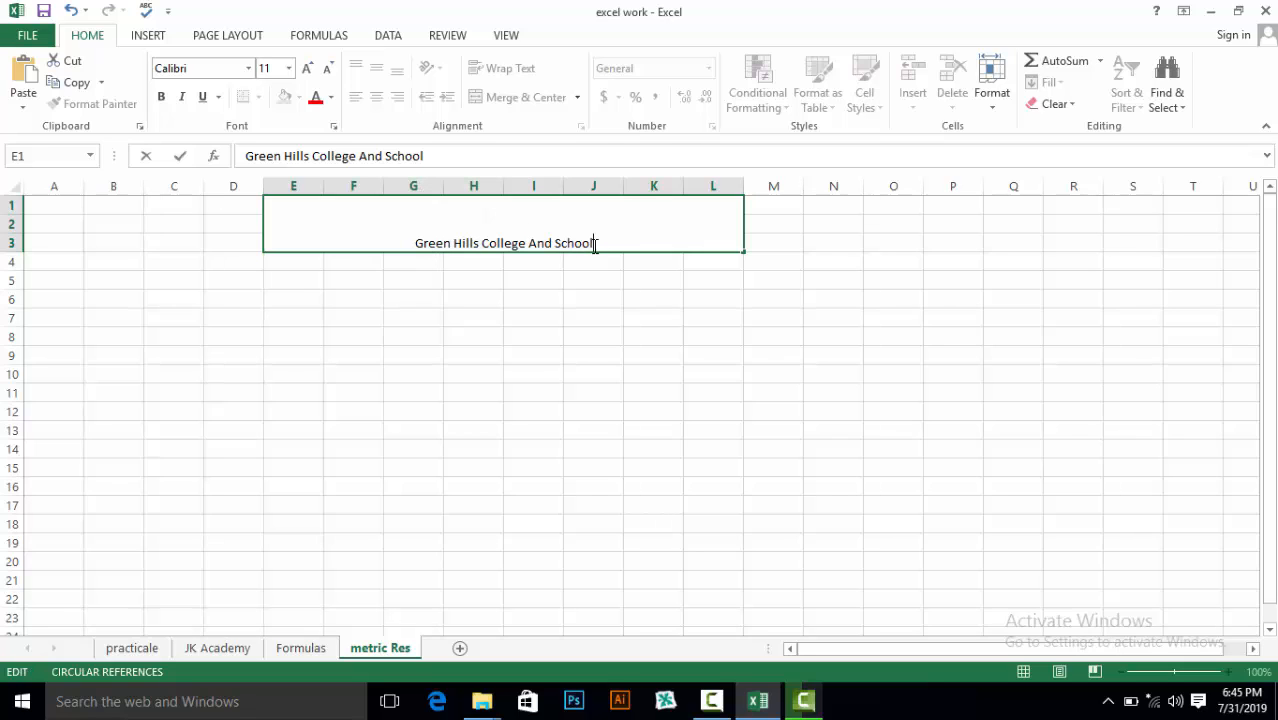
- Enter the column headers "Roll No" in E4 and "Name" in F4
click(294, 263)
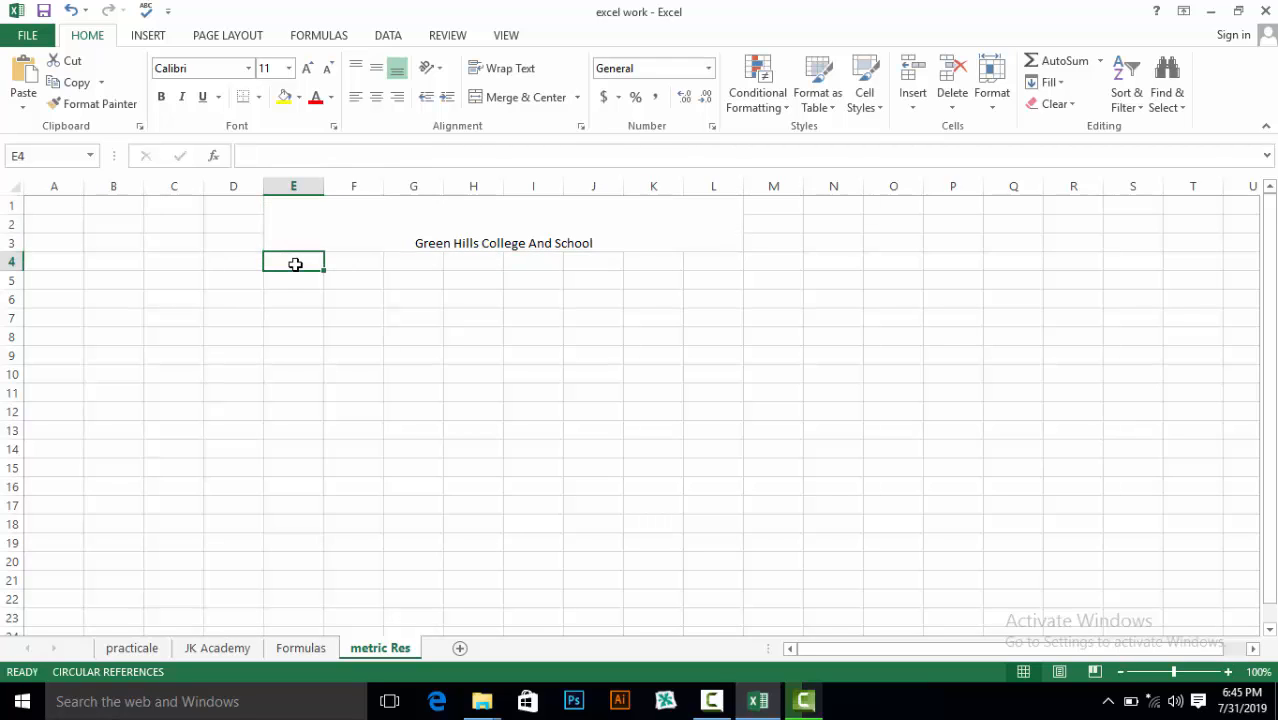
text(R)
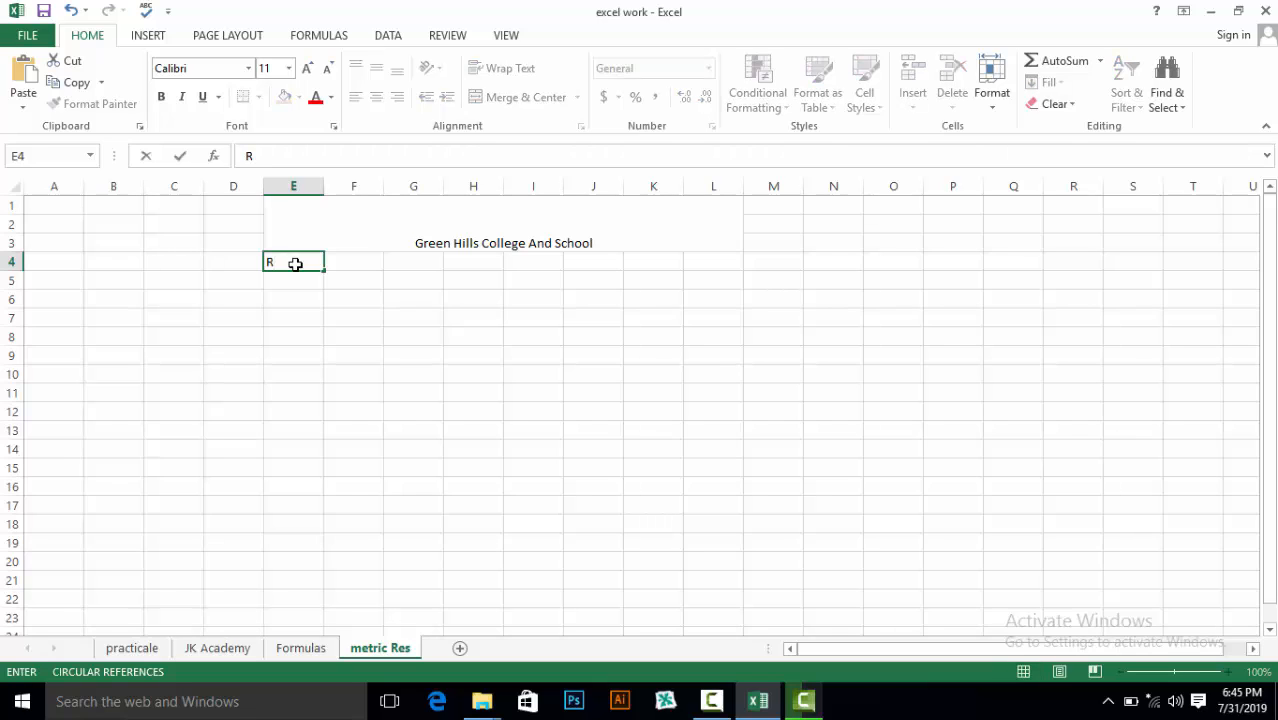
text(oll No)
click(352, 262)
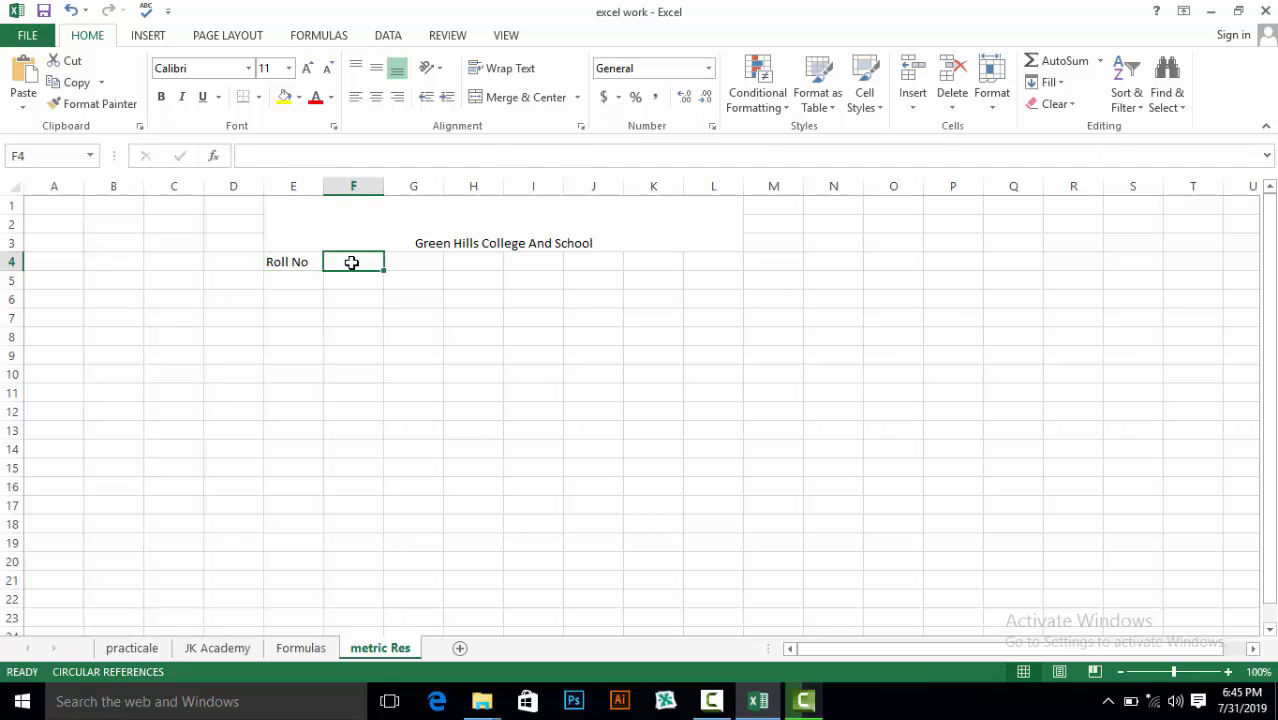
text(Name)
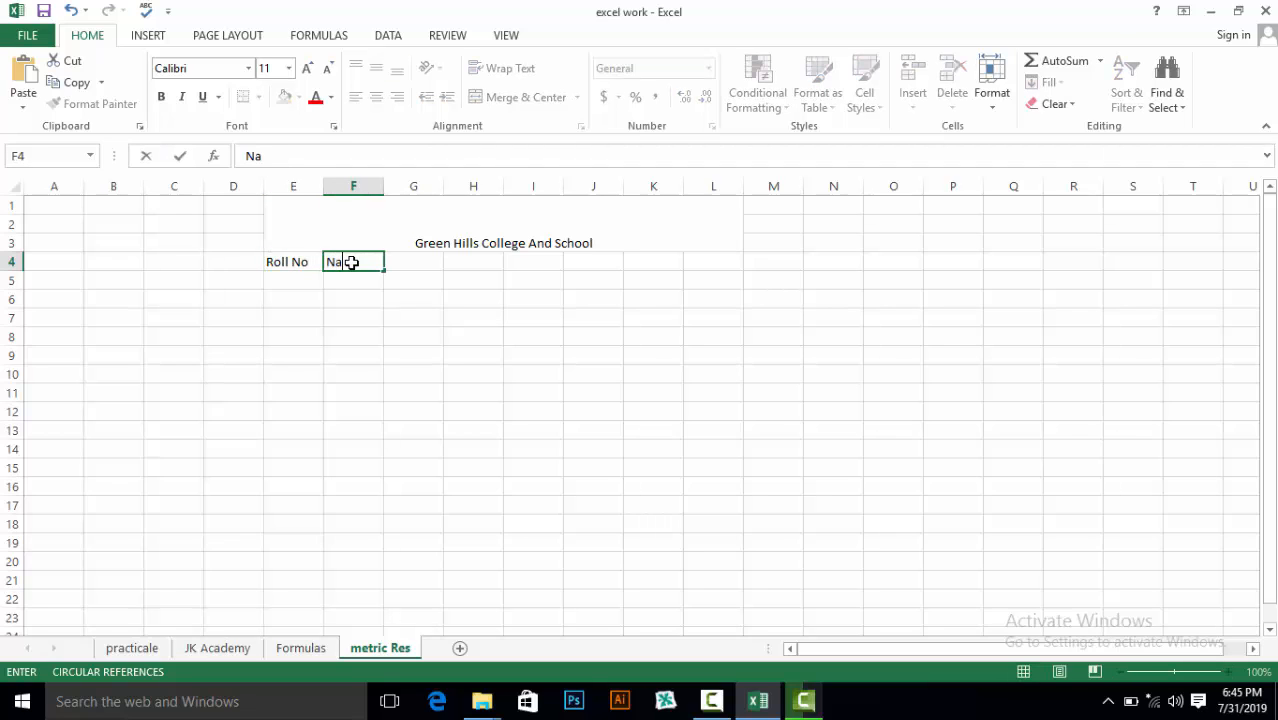
- Enter the column header "9th Marks" in G4
click(424, 258)
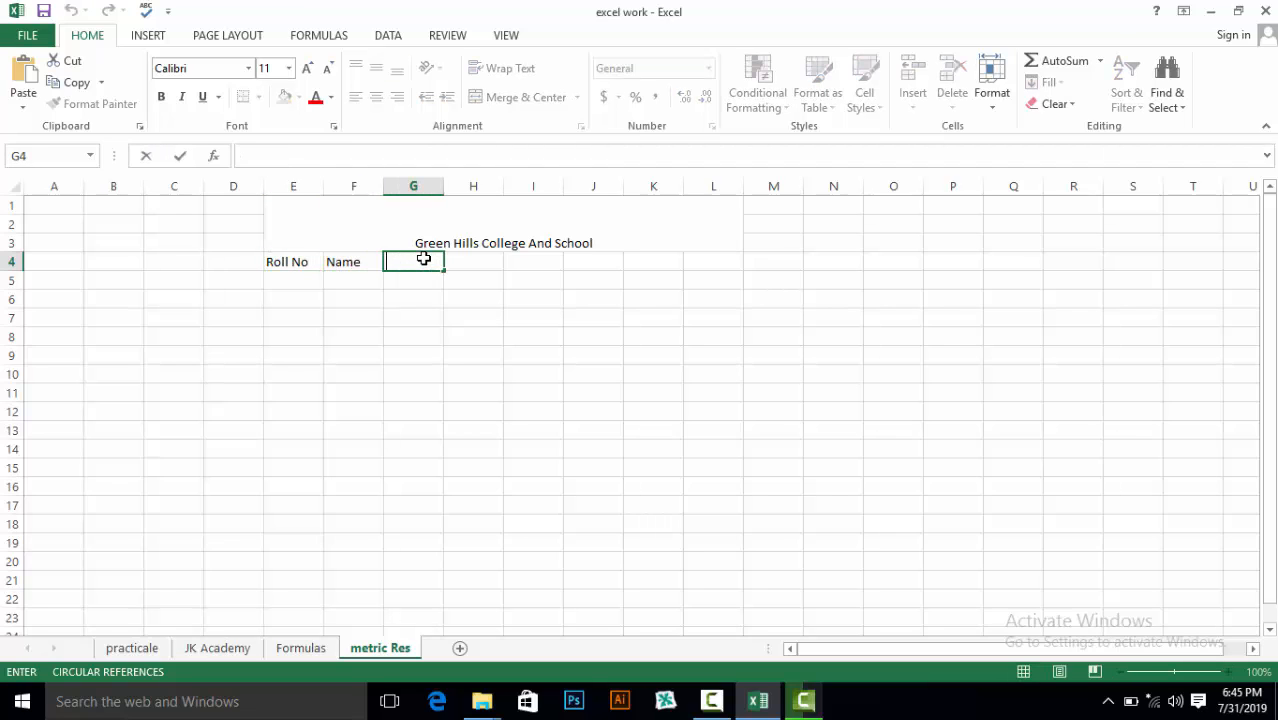
click(425, 259)
text((th)
key(BackSpace)
key(BackSpace)
key(BackSpace)
text(9th)
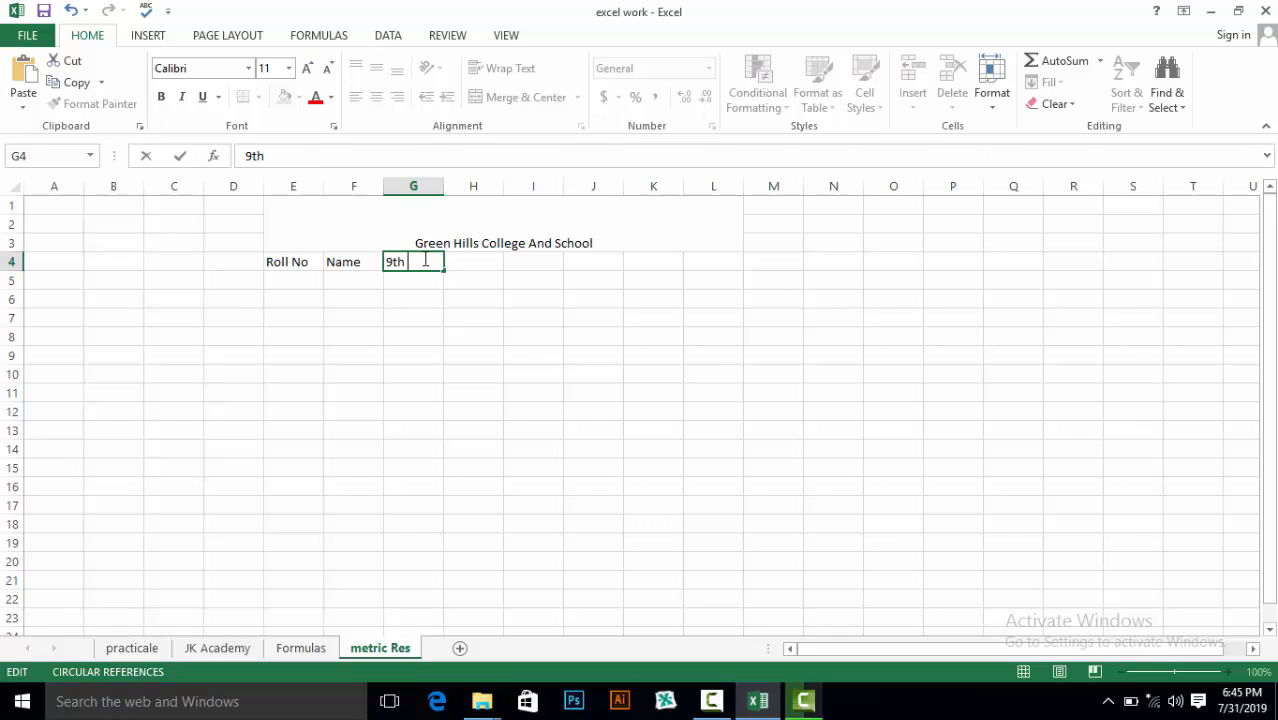
text( Marks)
click(889, 472)
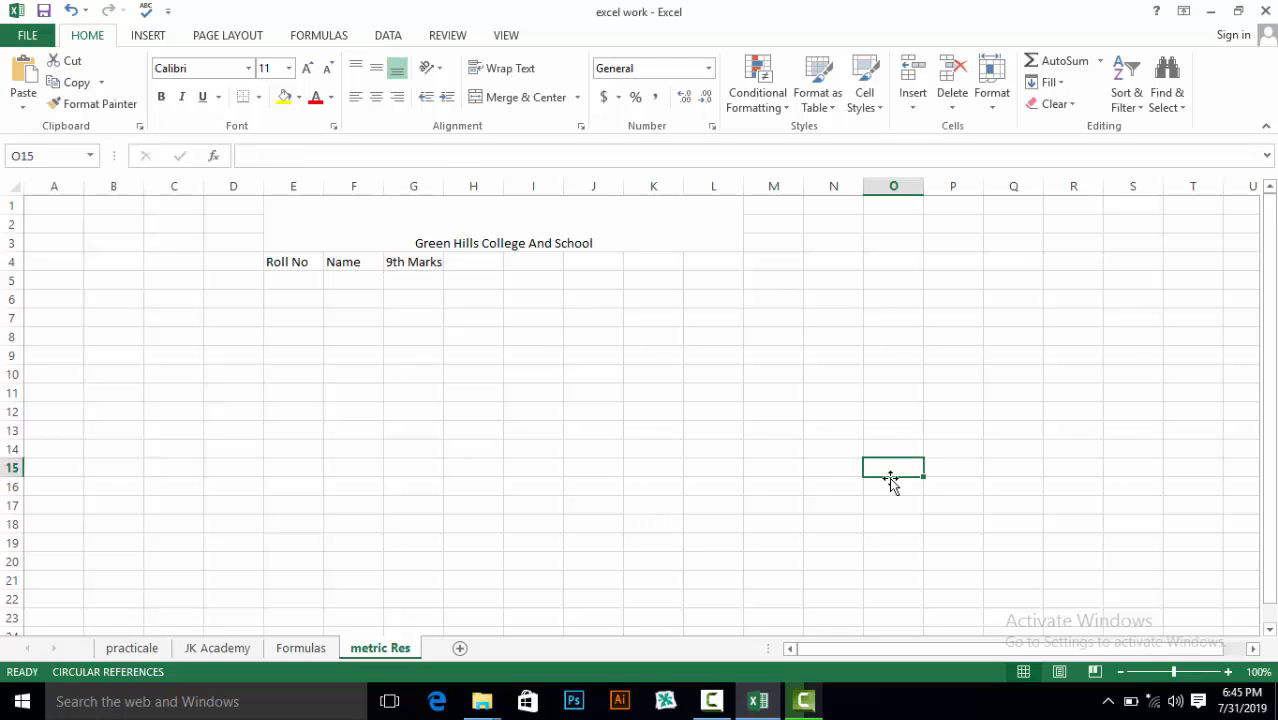
- Enter the column header "10th Marks" in H4
click(1229, 672)
click(1229, 672)
click(1229, 672)
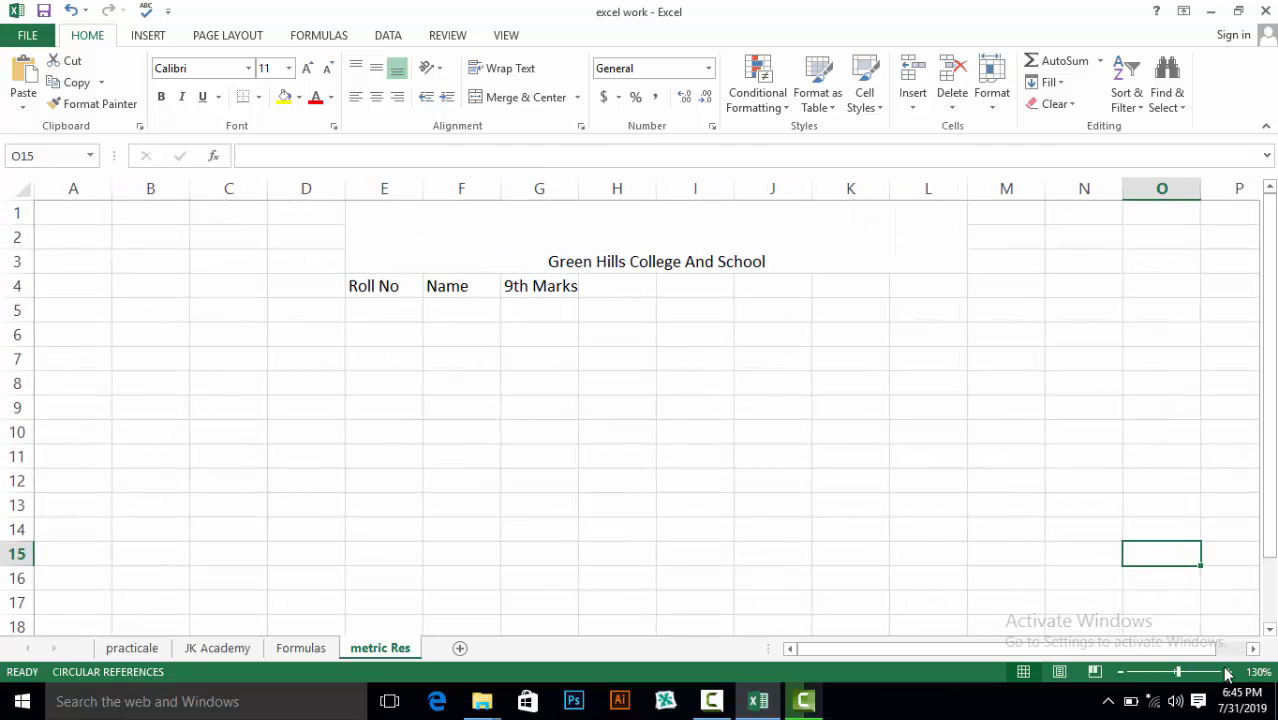
click(616, 289)
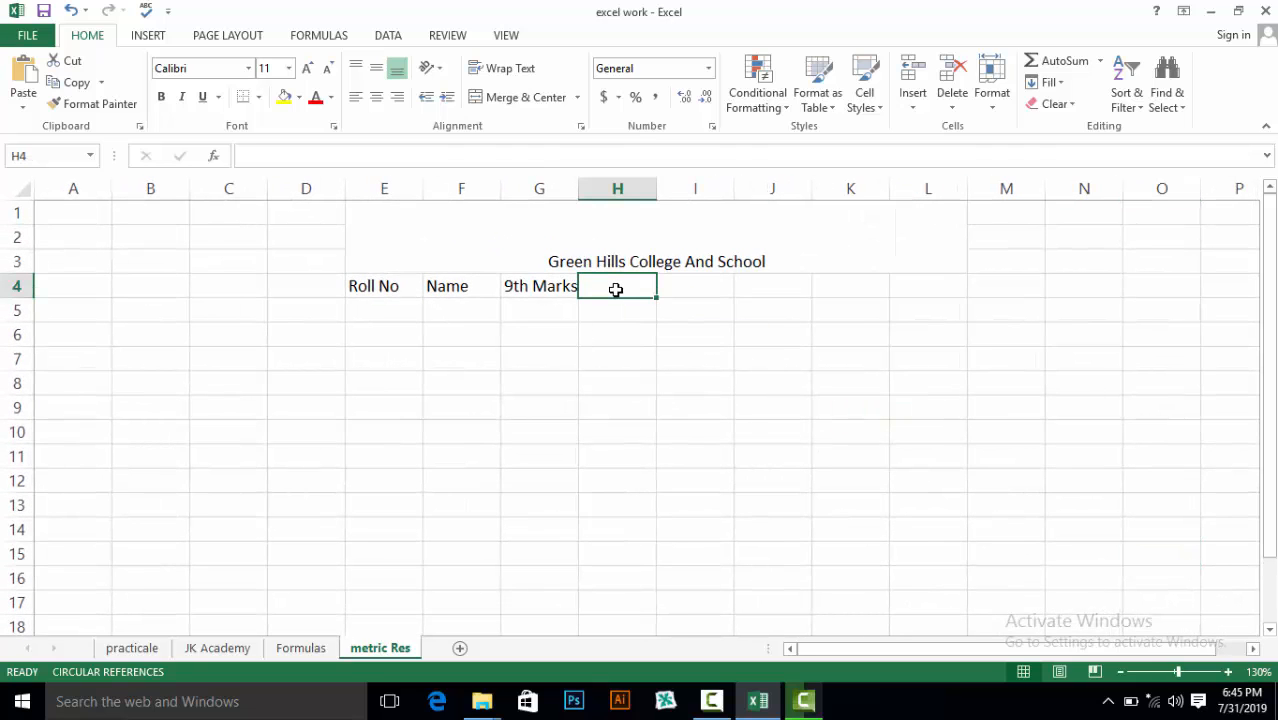
text(10)
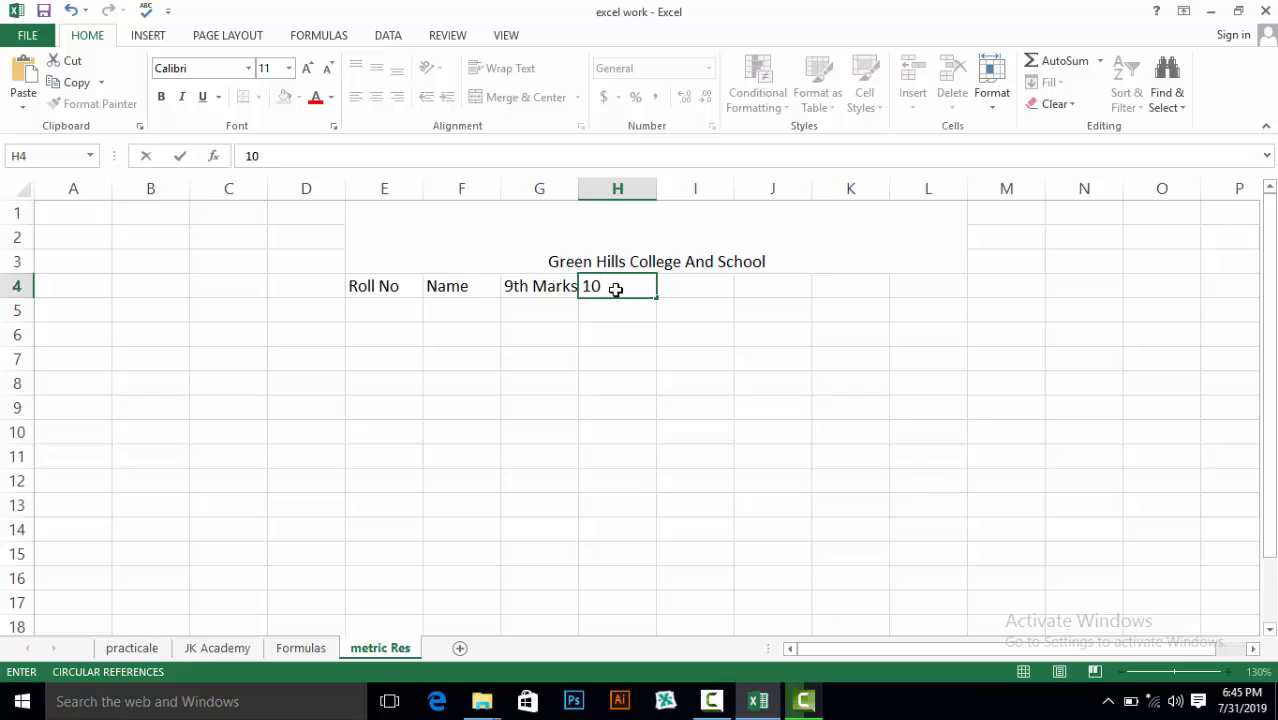
text(th Marks)
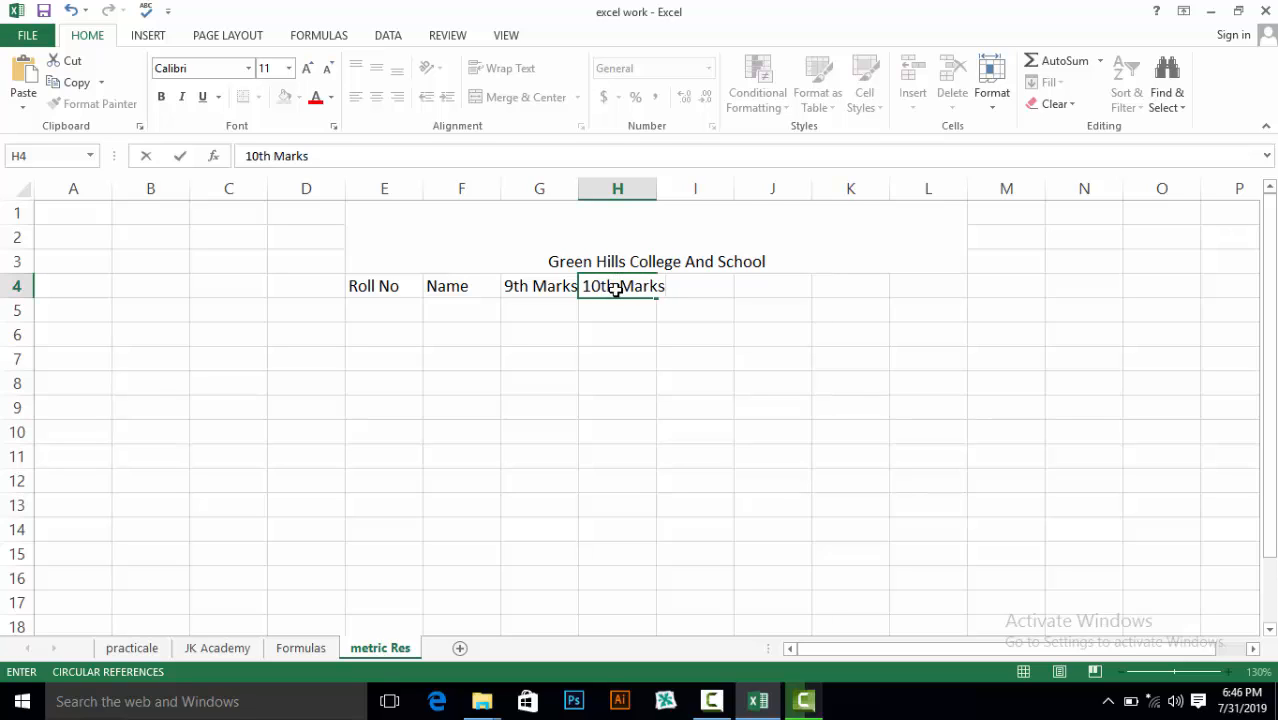
- Enter the column header "obtain Total" in I4
key(F2)
click(710, 311)
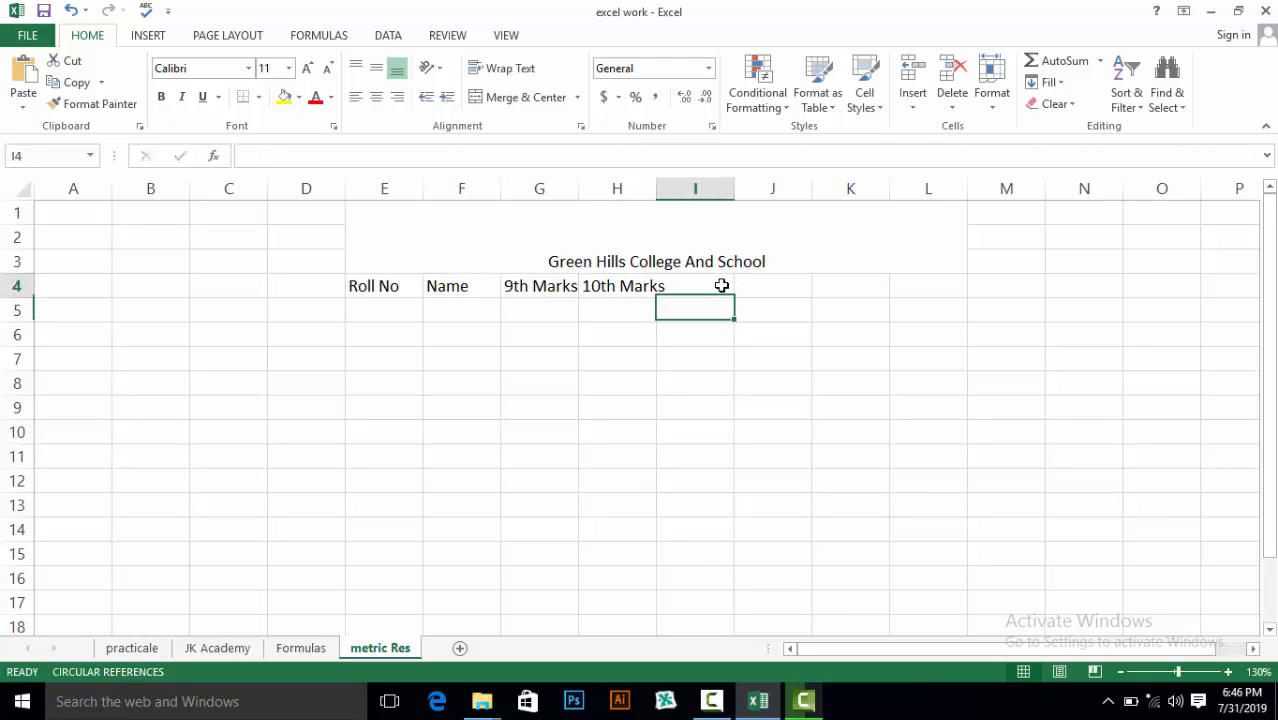
click(721, 286)
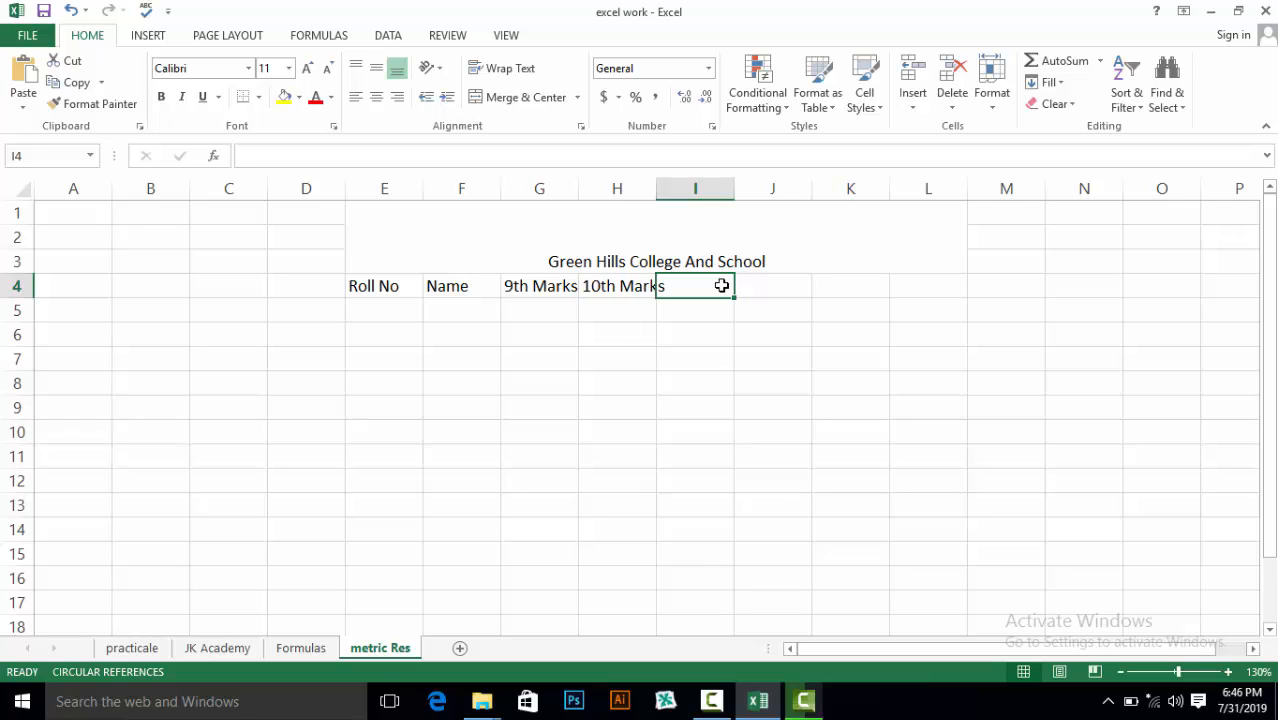
text(o)
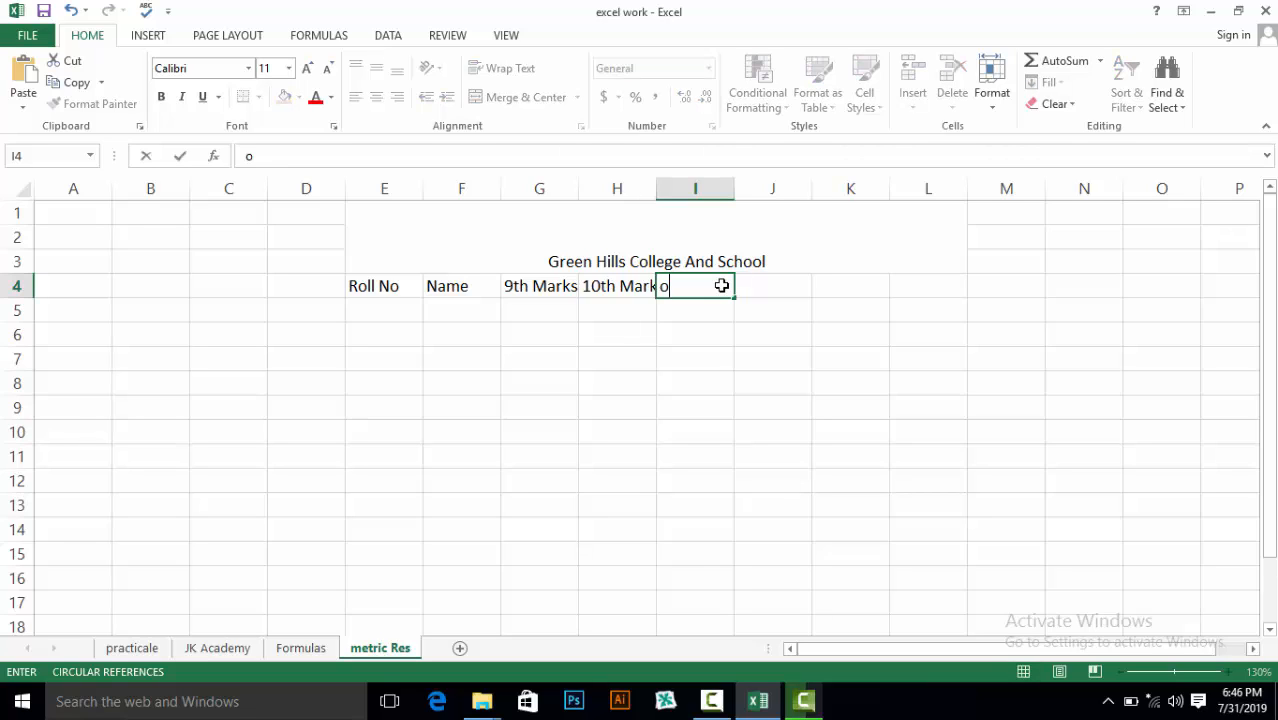
text(btain Total)
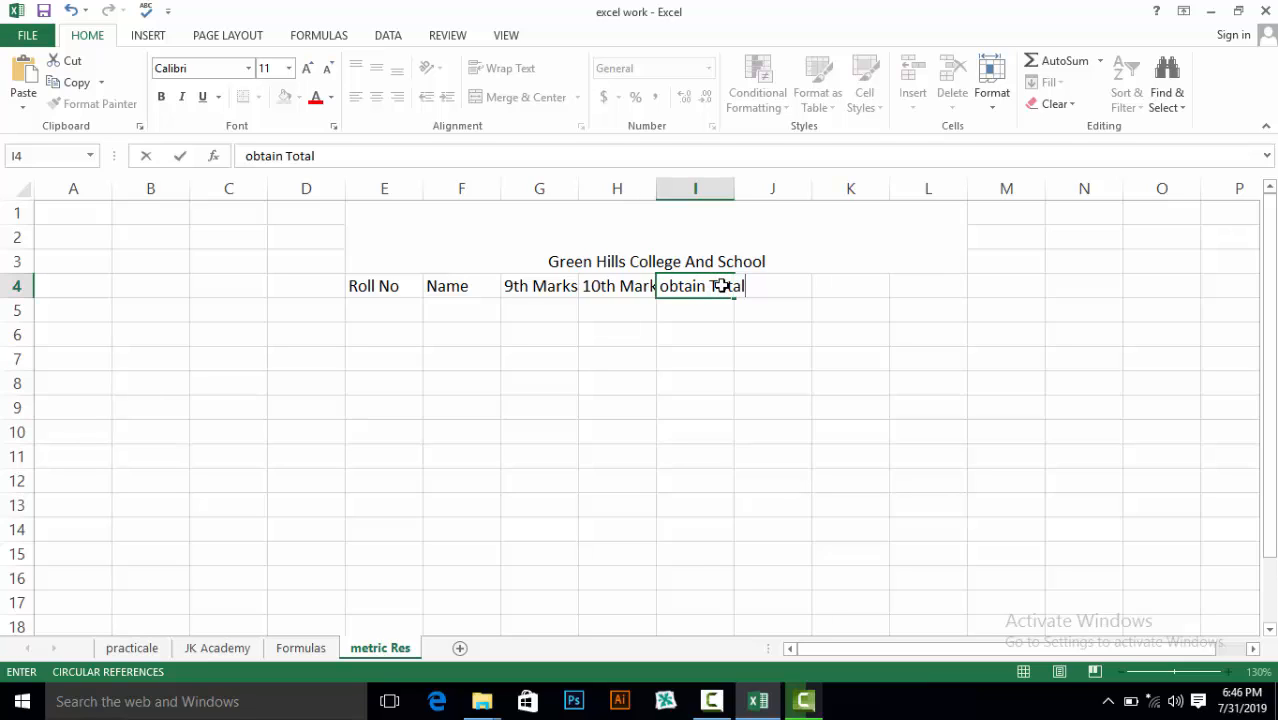
click(873, 329)
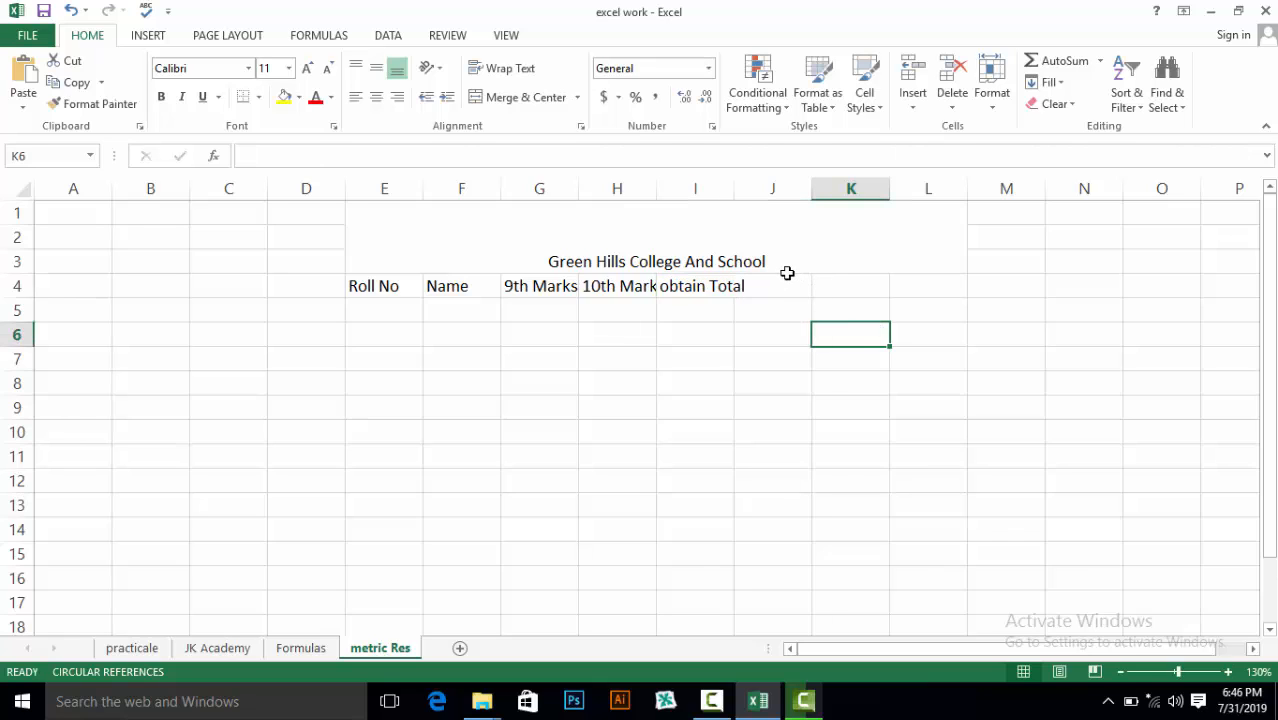
- Enter the column headers "Persentage" in J4 and "status" in K4
click(800, 285)
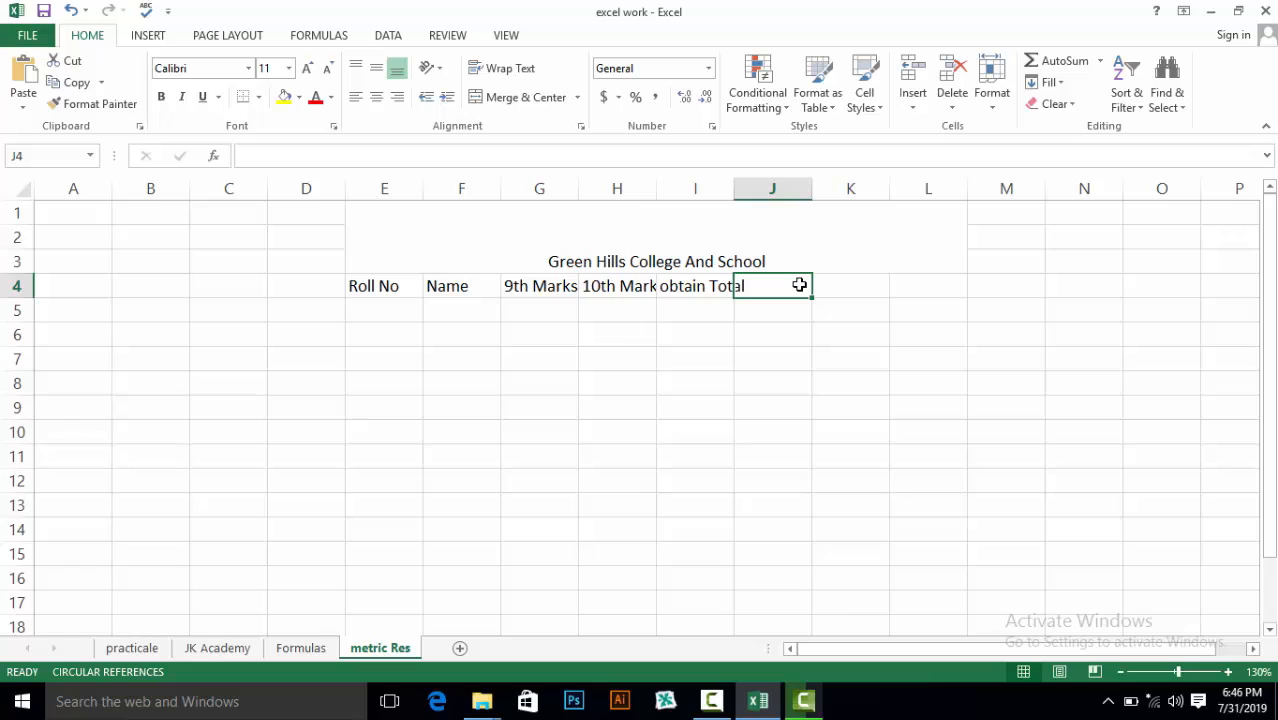
text(Per)
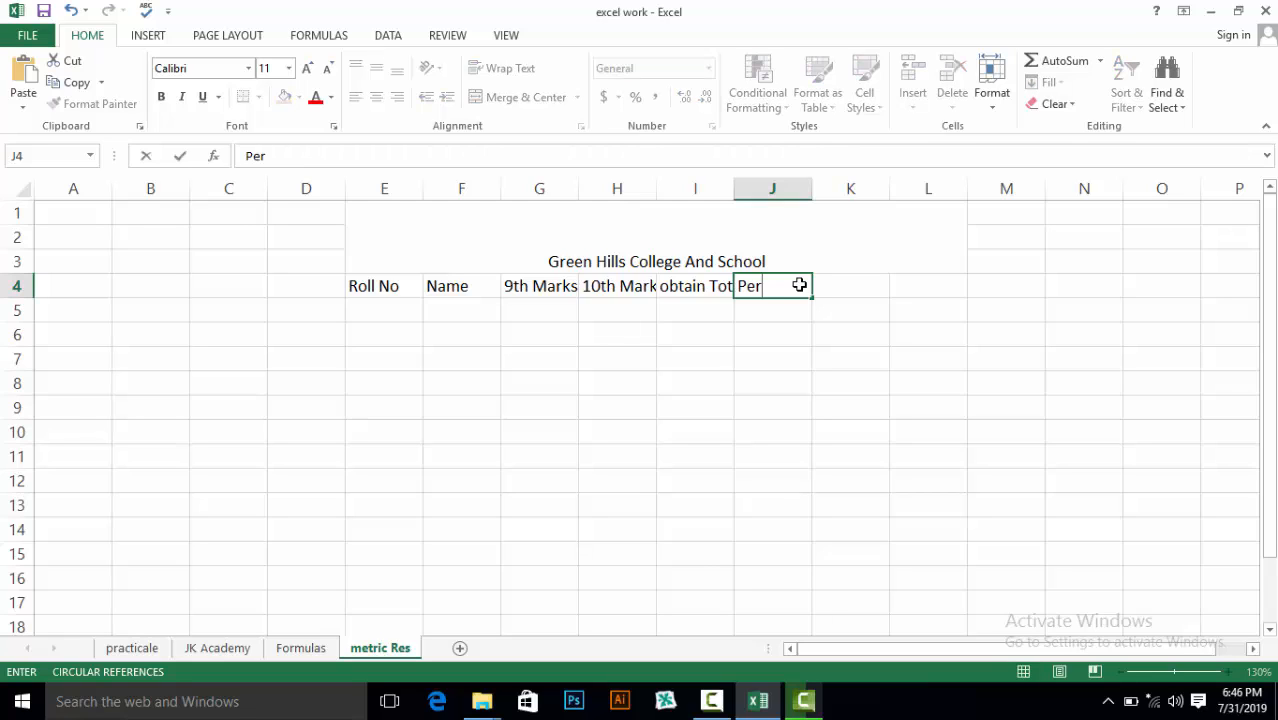
text(sentage)
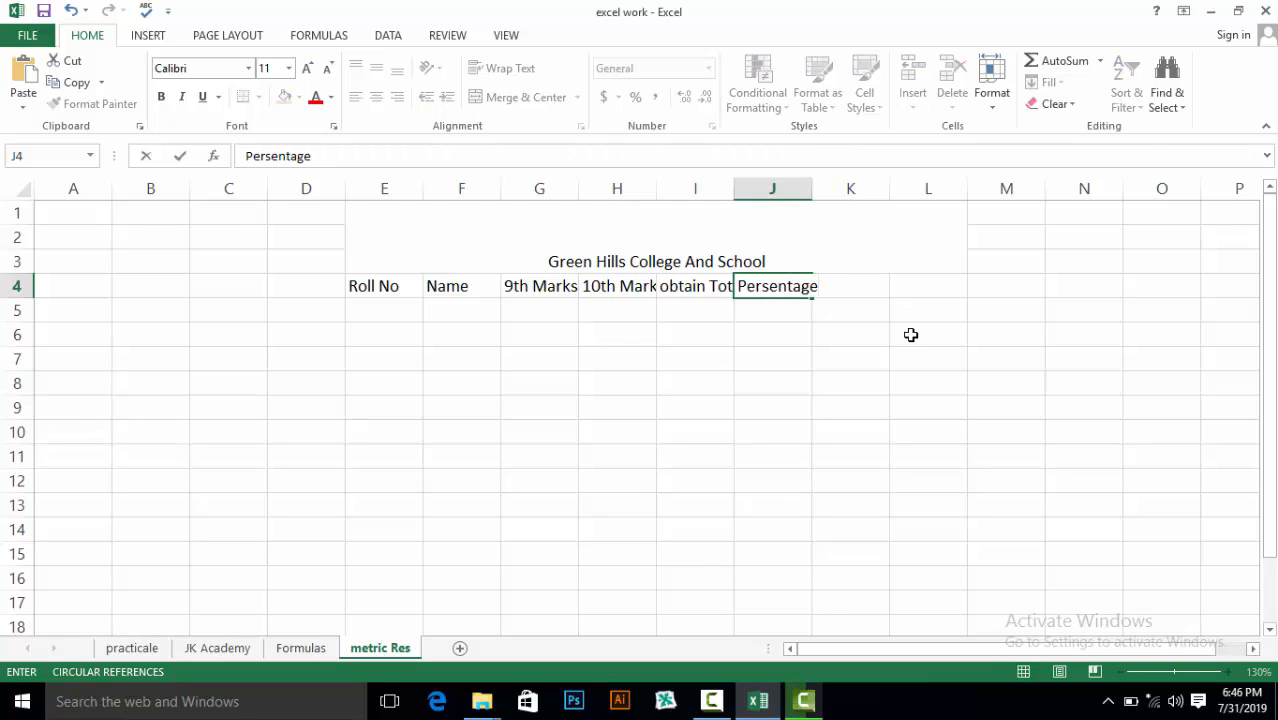
click(911, 335)
click(875, 285)
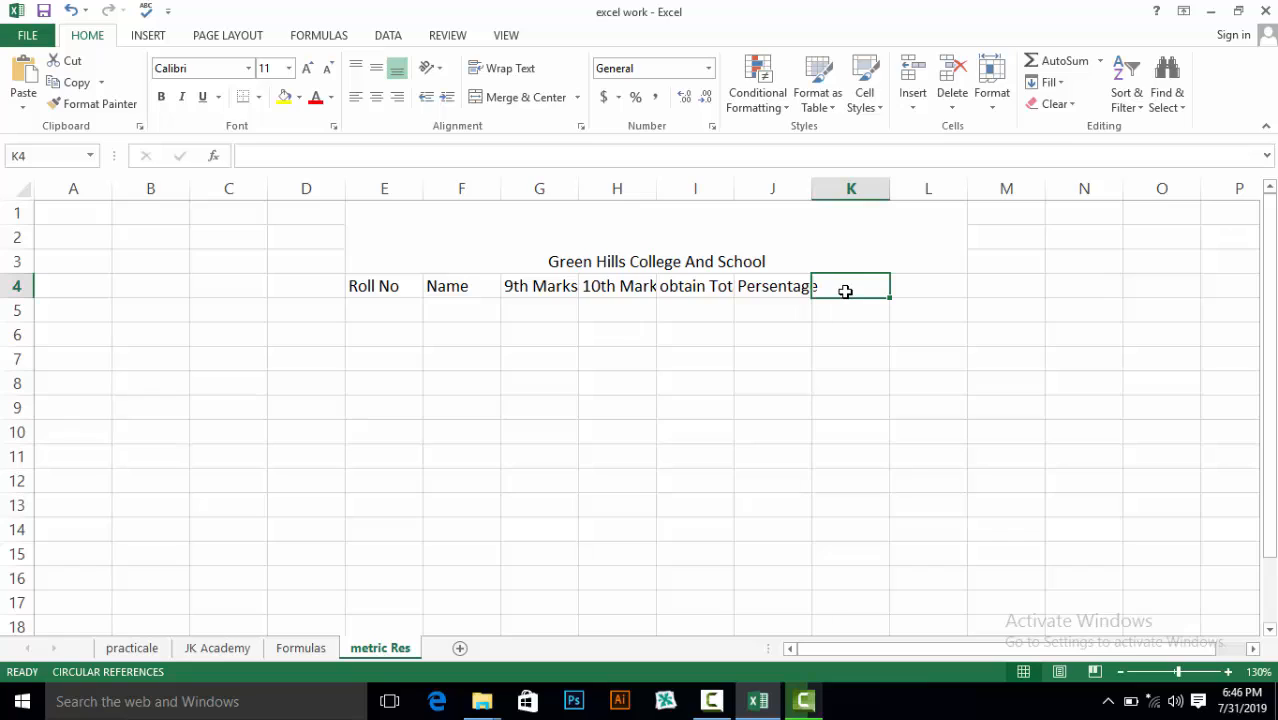
text(status)
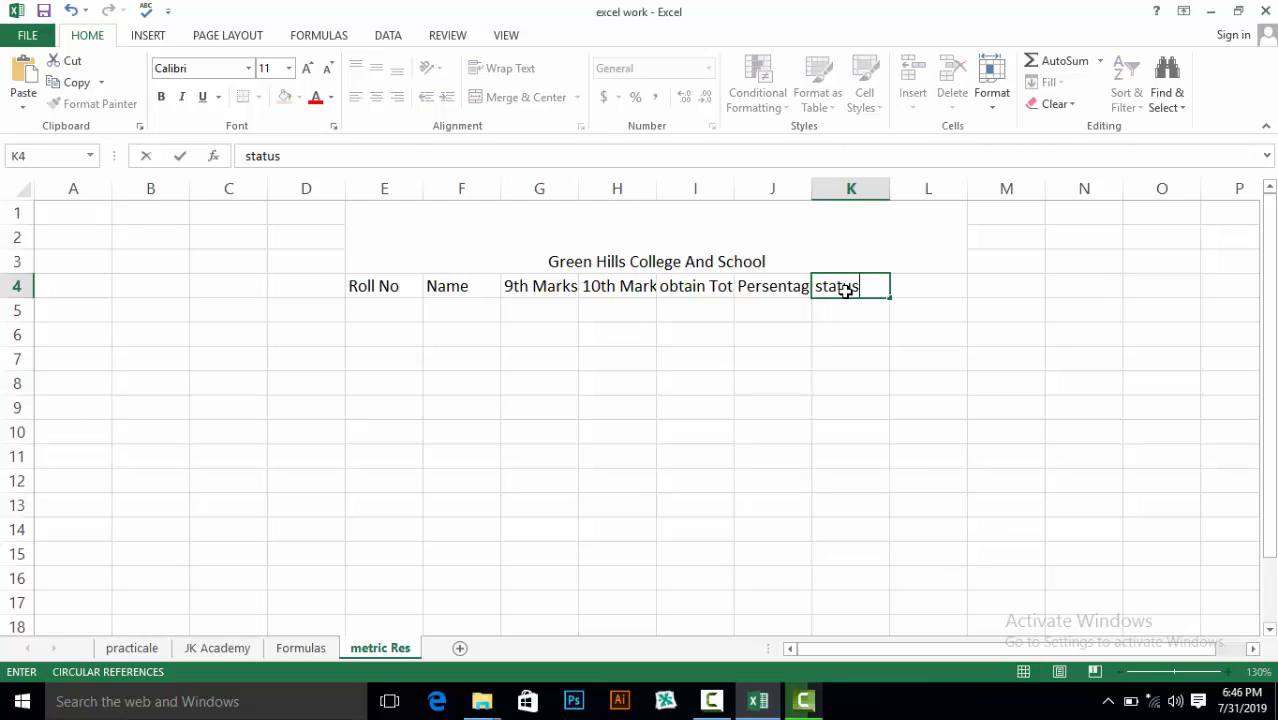
click(964, 311)
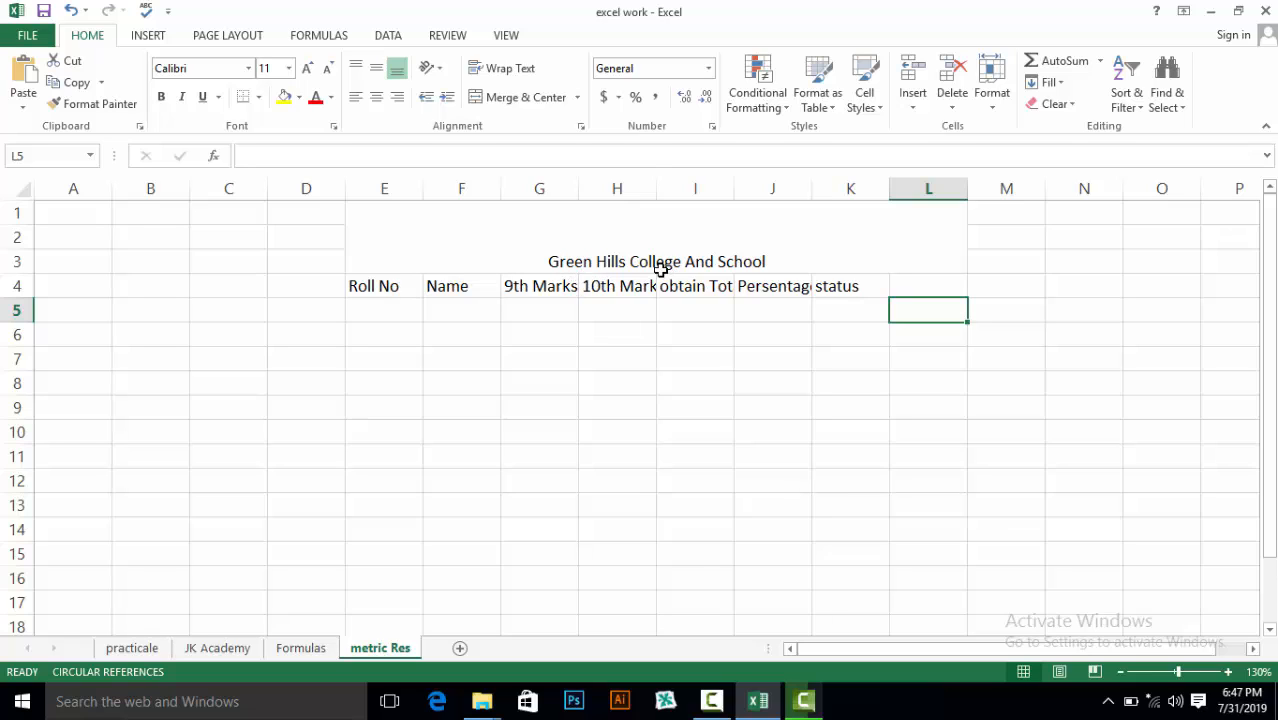
- Widen columns H, I and J so that the headers in row 4 fit fully
drag(656, 180, 683, 180)
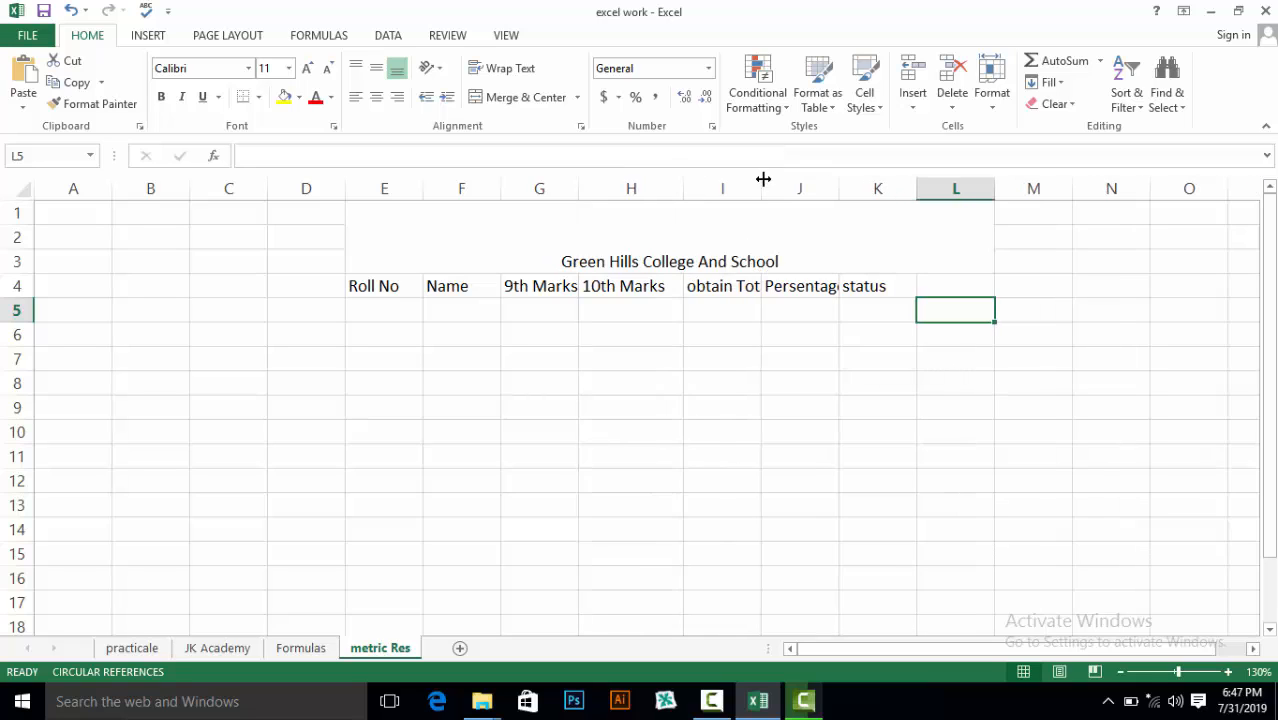
drag(761, 181, 793, 184)
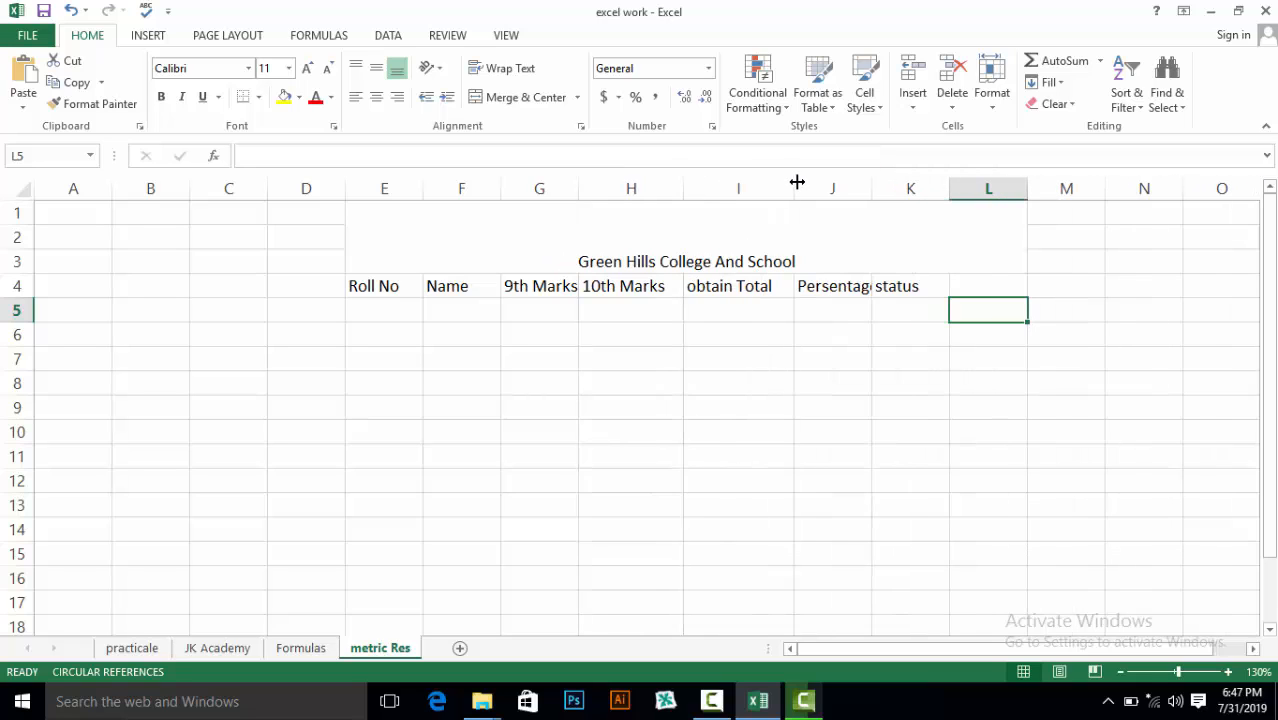
drag(871, 188, 892, 188)
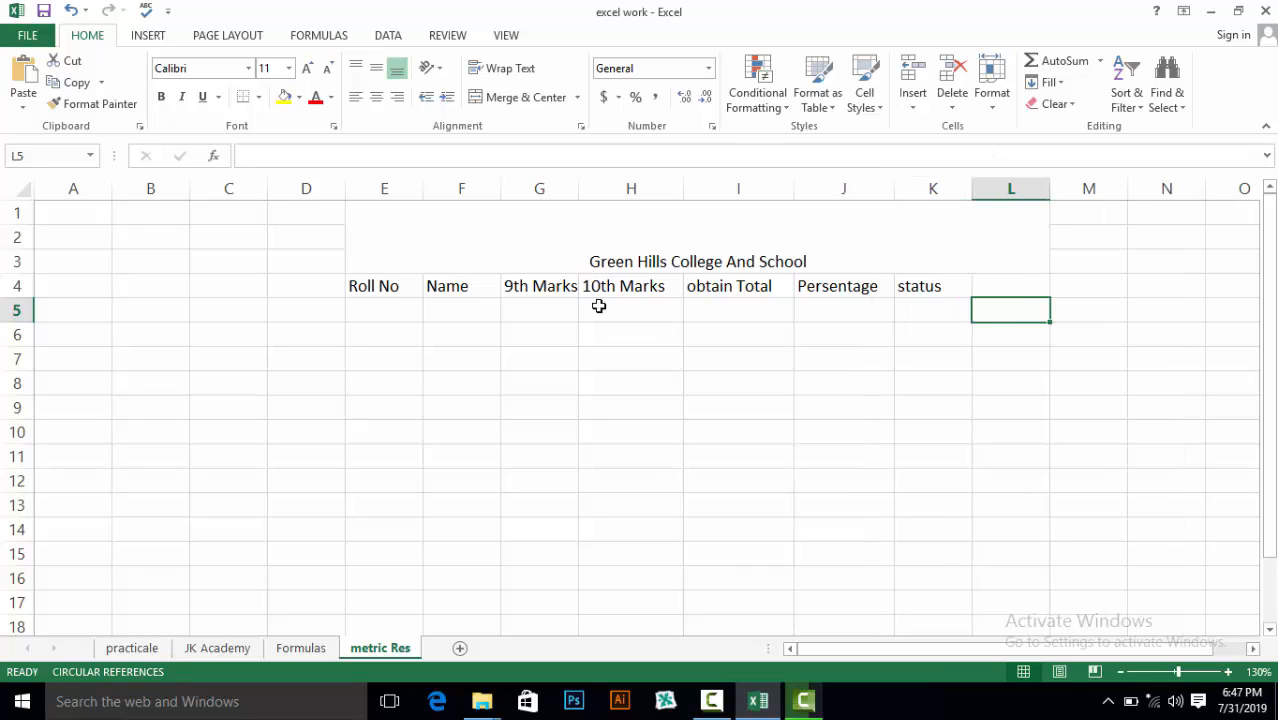
- Middle-align the merged title vertically and set its text to Adobe Gothic Std B, size 20
click(352, 232)
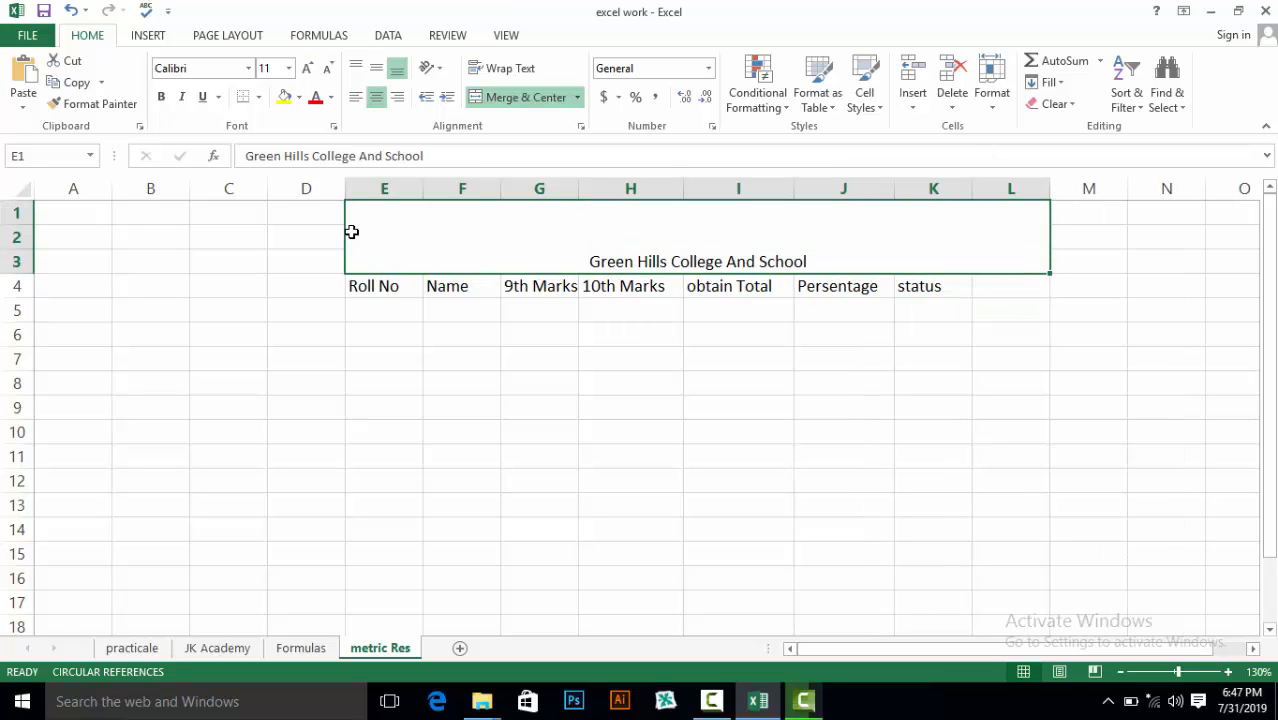
click(377, 70)
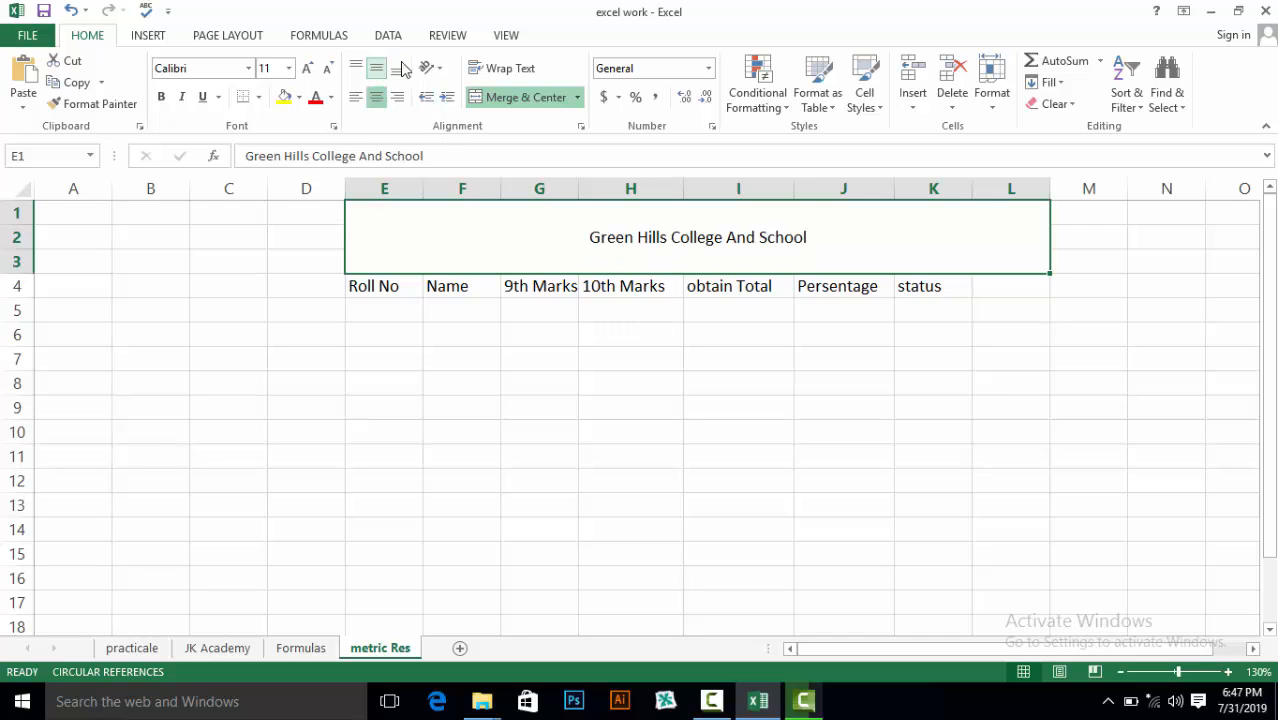
double_click(830, 237)
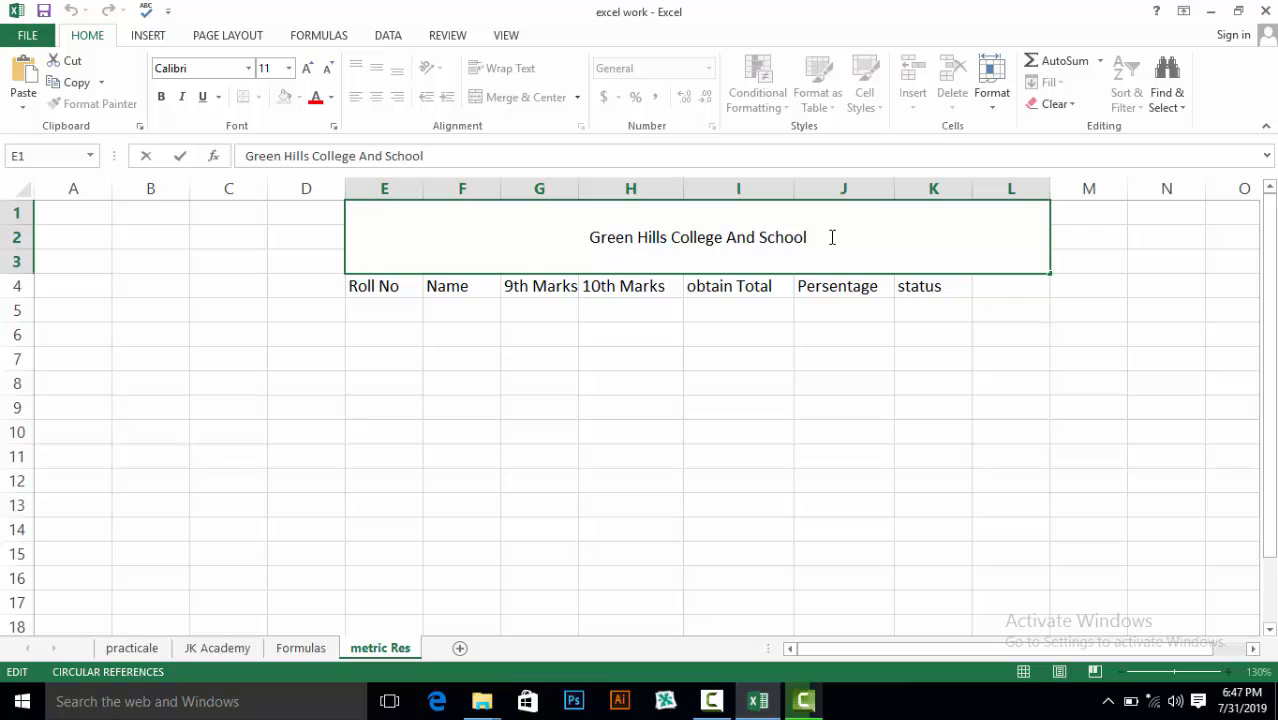
drag(833, 237, 566, 223)
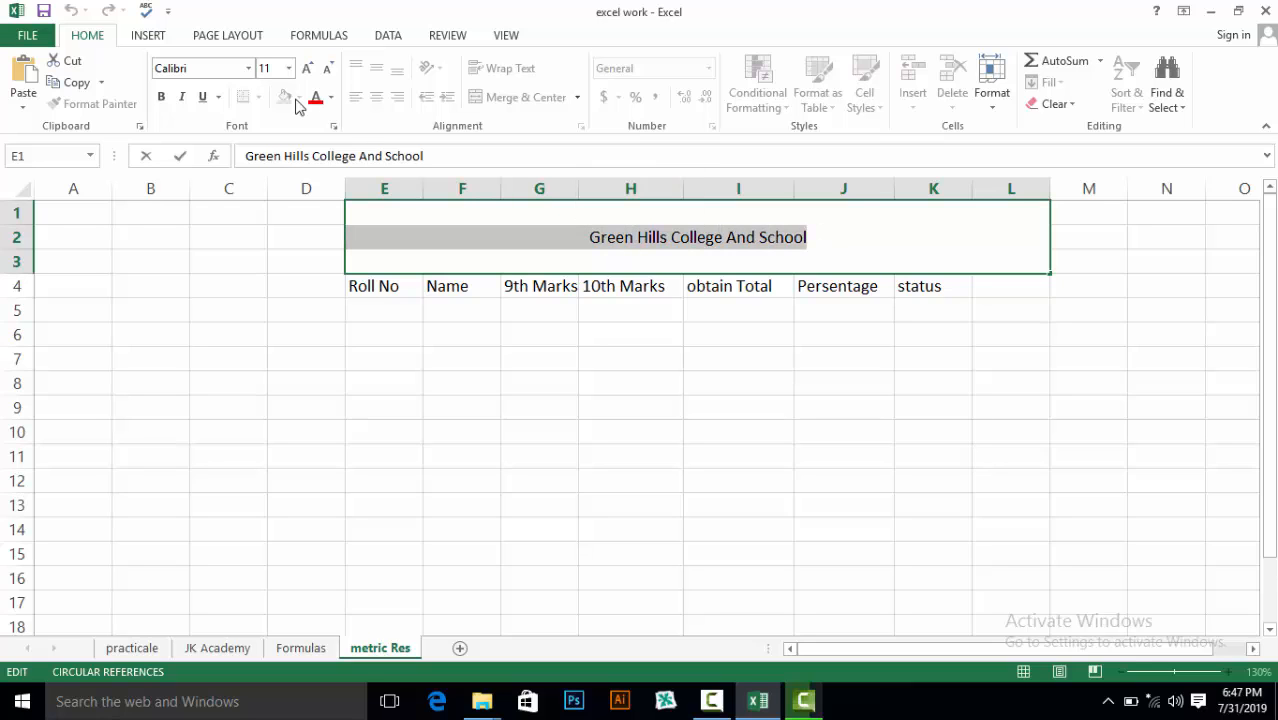
click(248, 70)
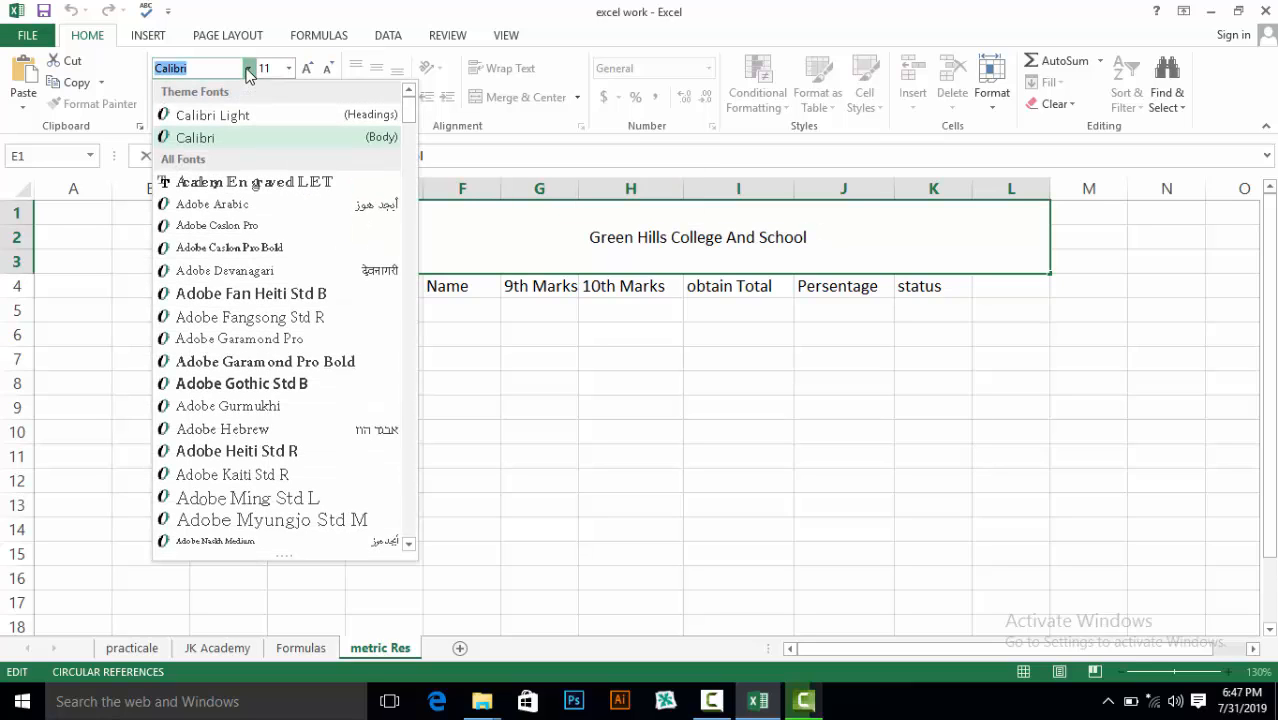
click(207, 383)
click(289, 68)
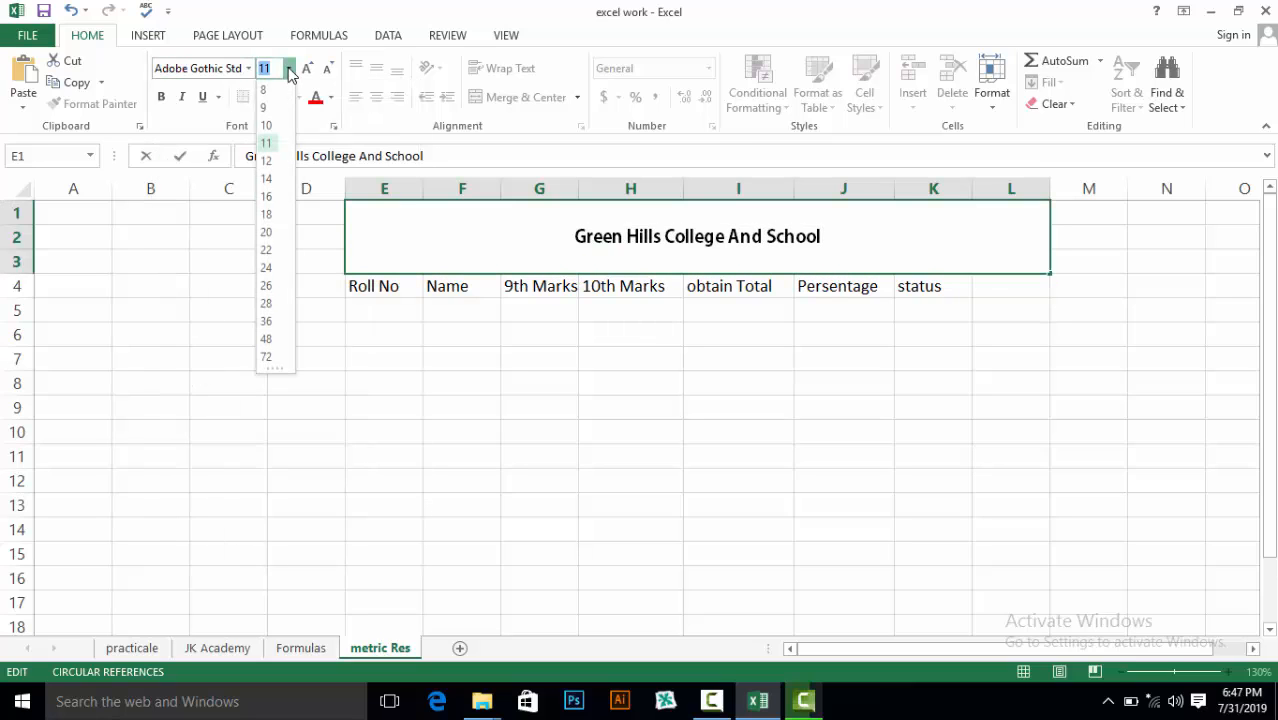
click(267, 235)
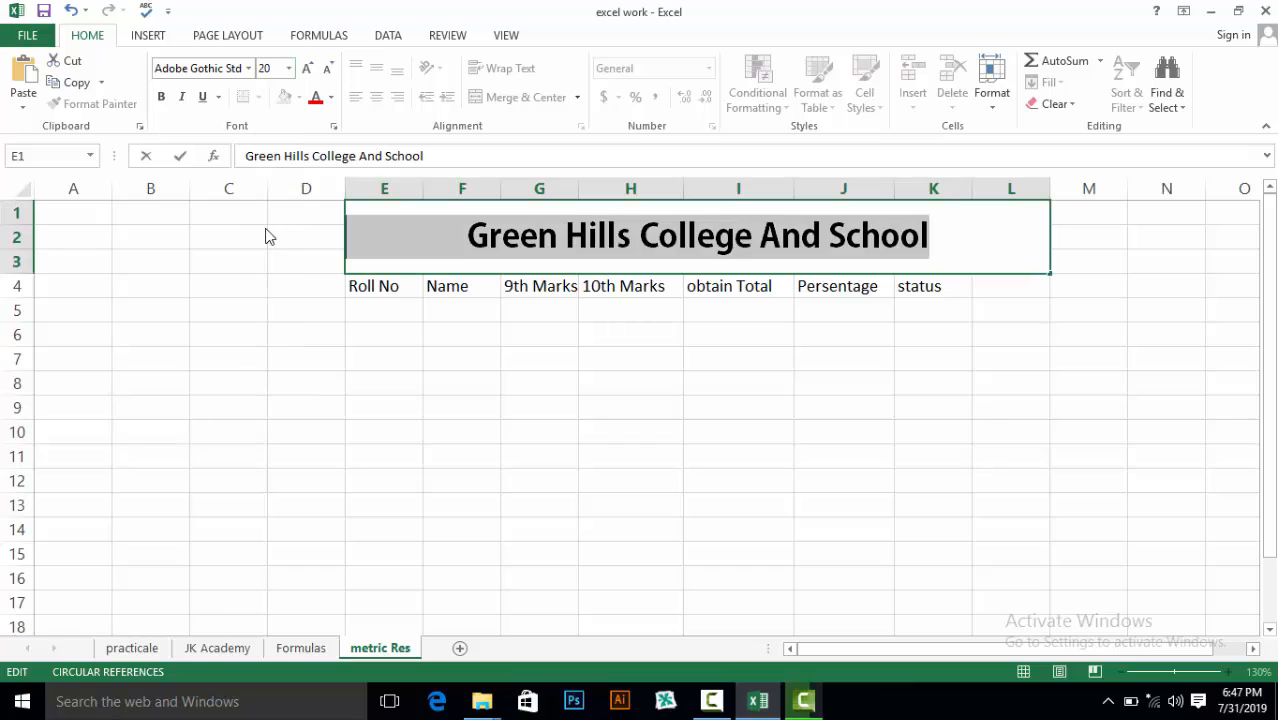
- Change the font color of the title text to the standard green and finish editing the cell
click(331, 98)
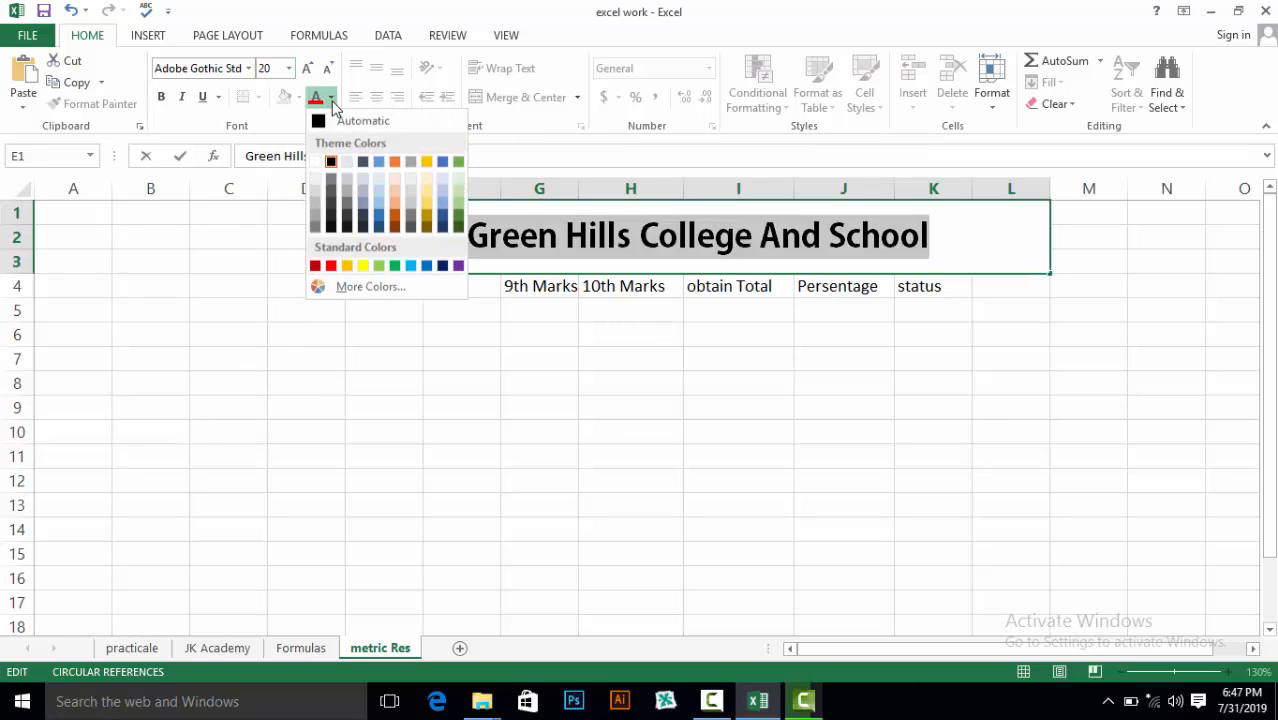
click(394, 265)
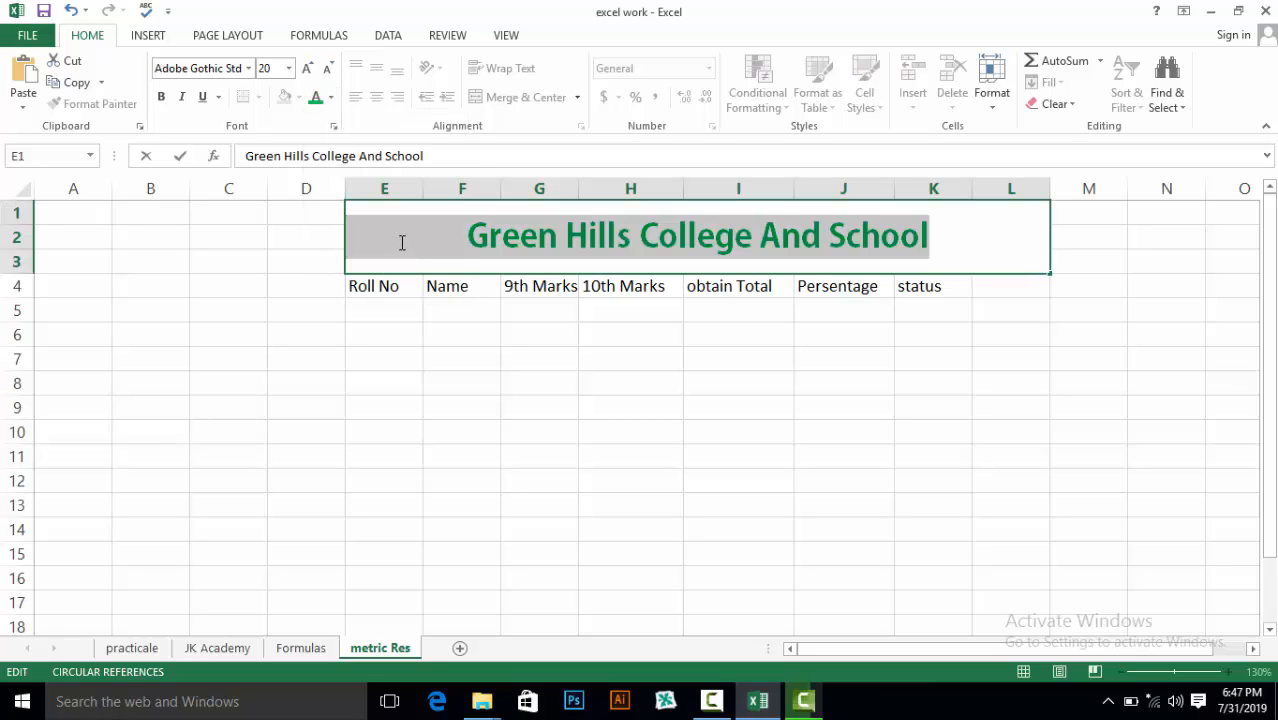
click(369, 216)
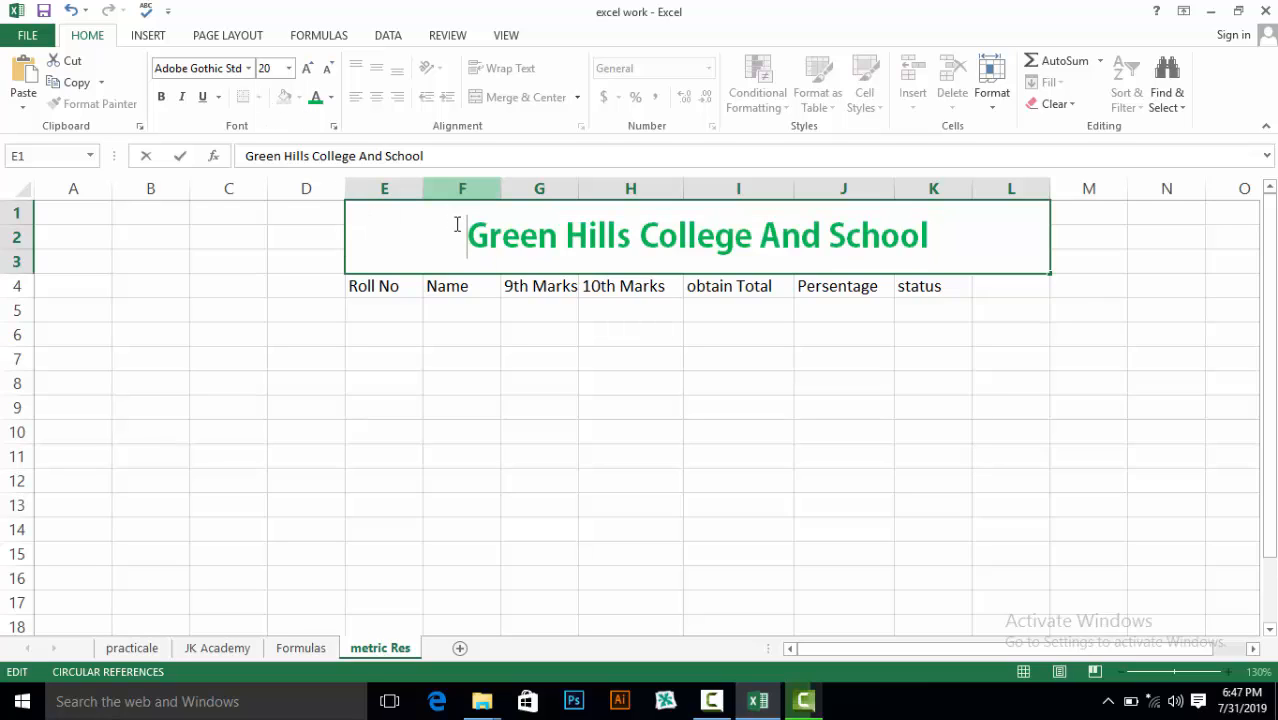
drag(468, 232, 736, 250)
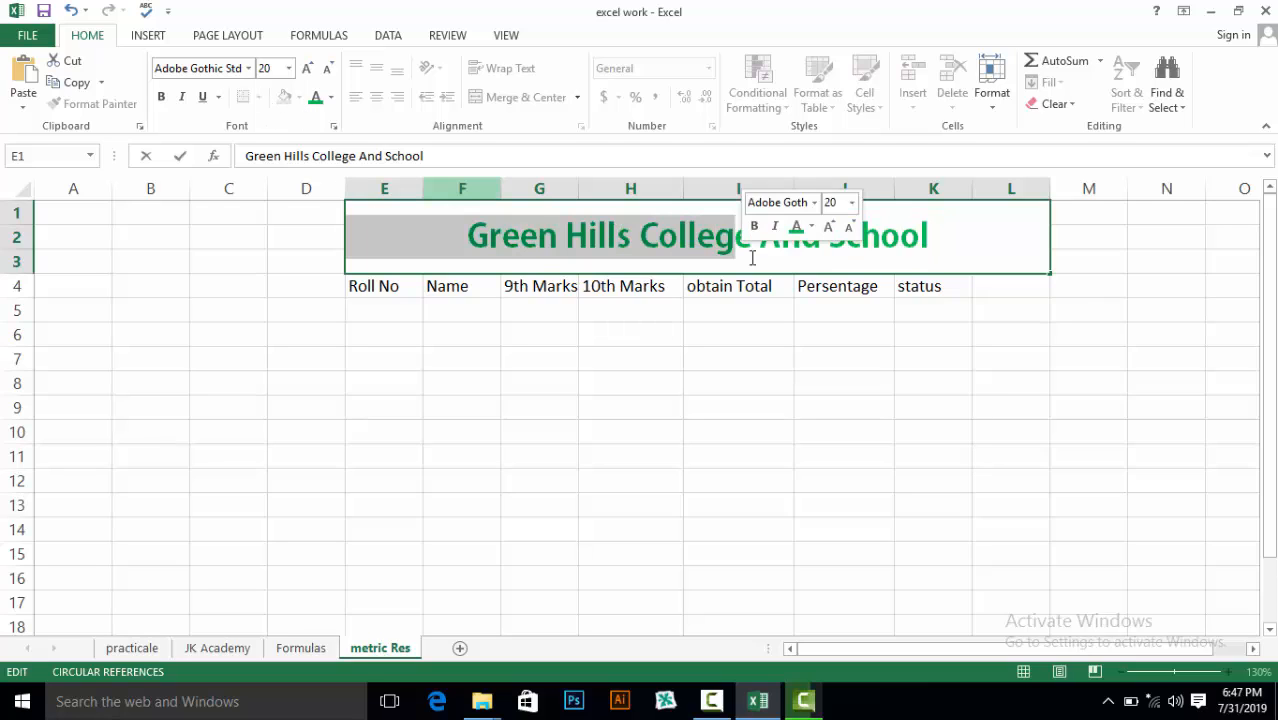
click(1008, 235)
click(1001, 400)
- Fill the merged title cell with light gray from the white theme shades
click(988, 267)
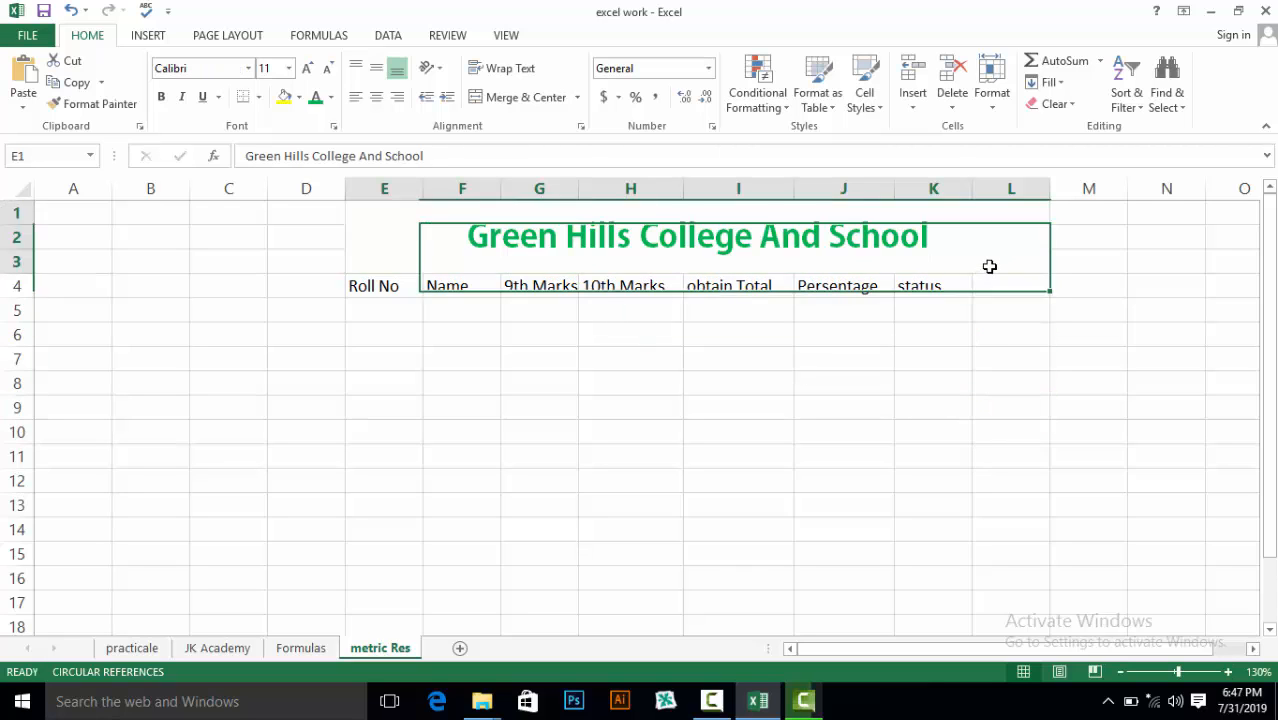
click(300, 98)
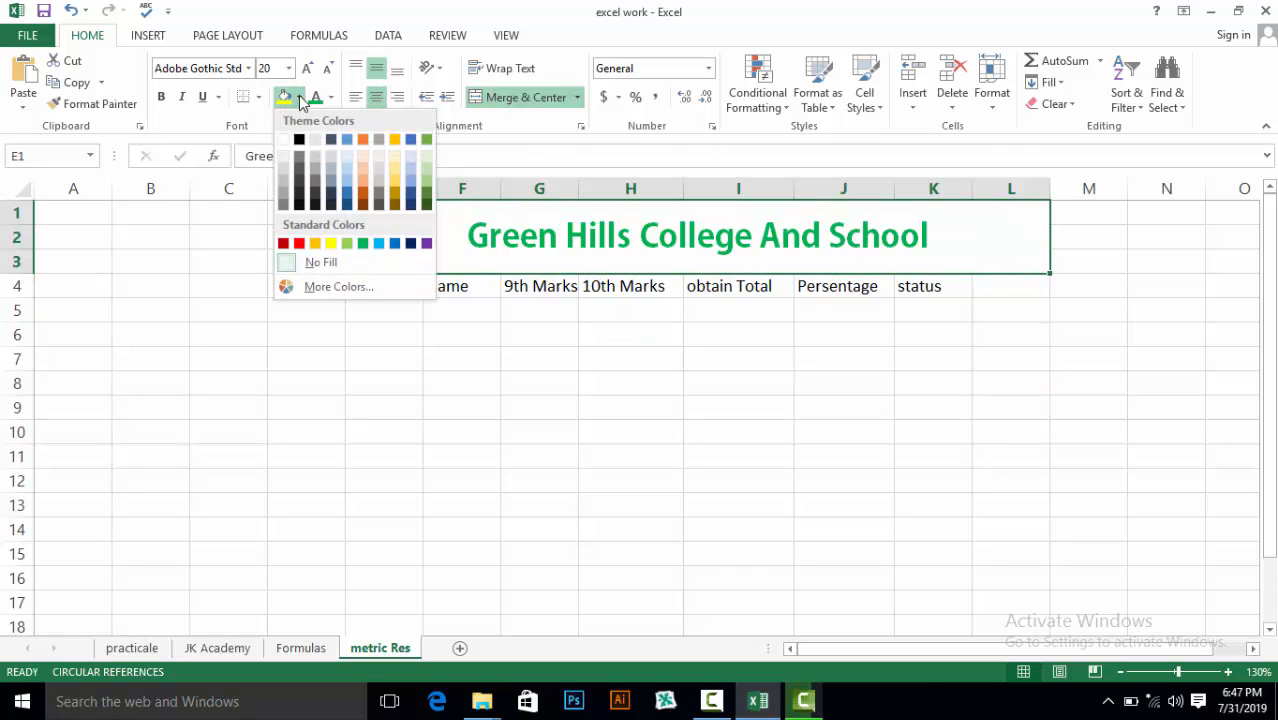
click(284, 172)
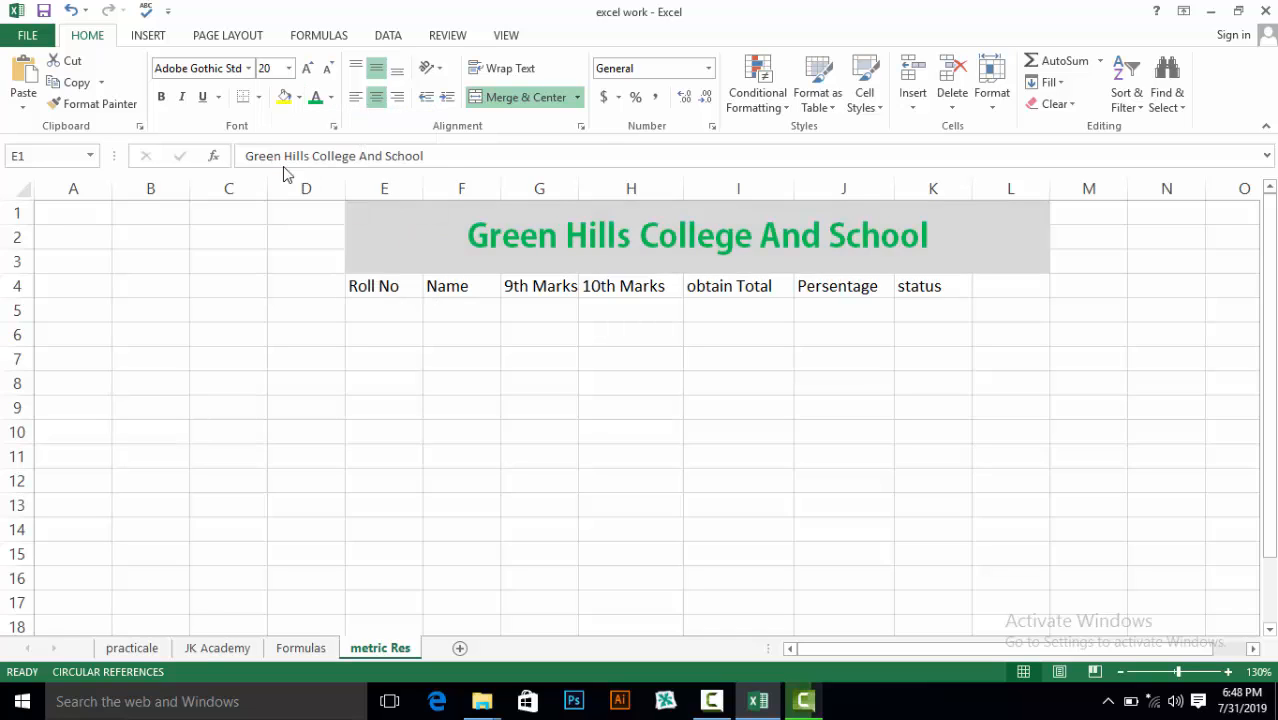
click(396, 330)
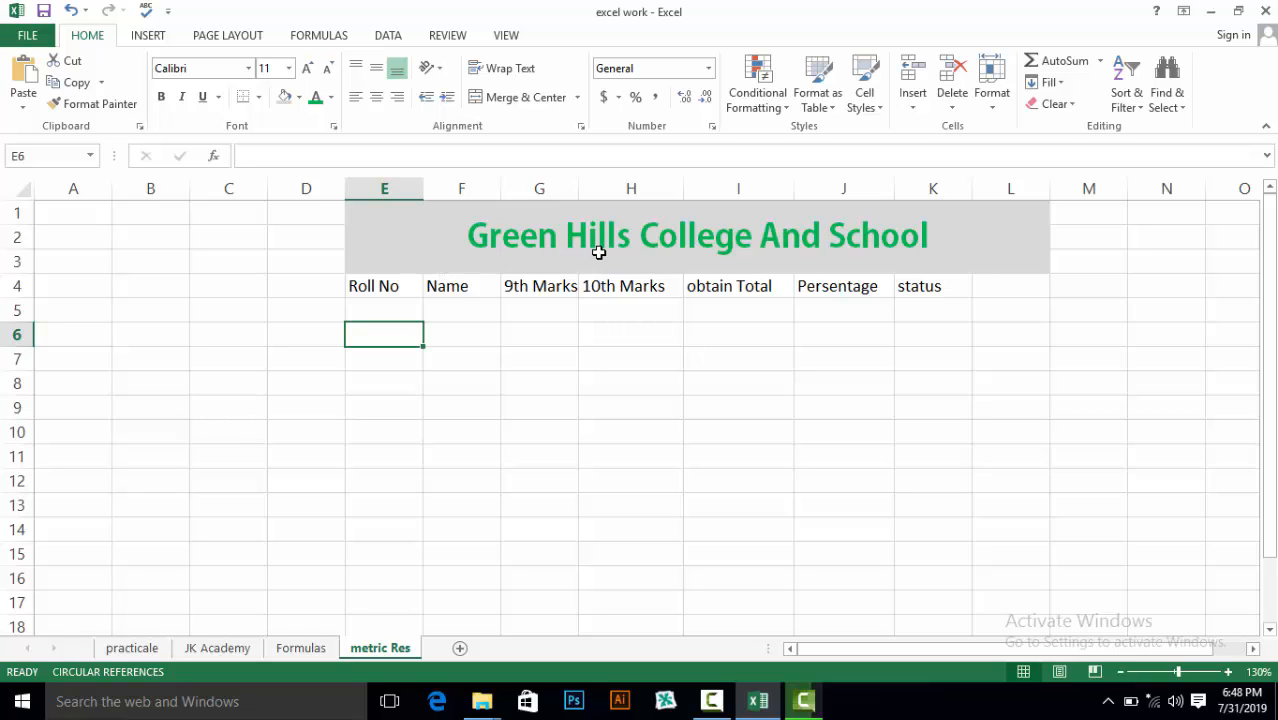
- Format the "Roll No" header text in E4 as bold Adobe Heiti Std R
double_click(404, 288)
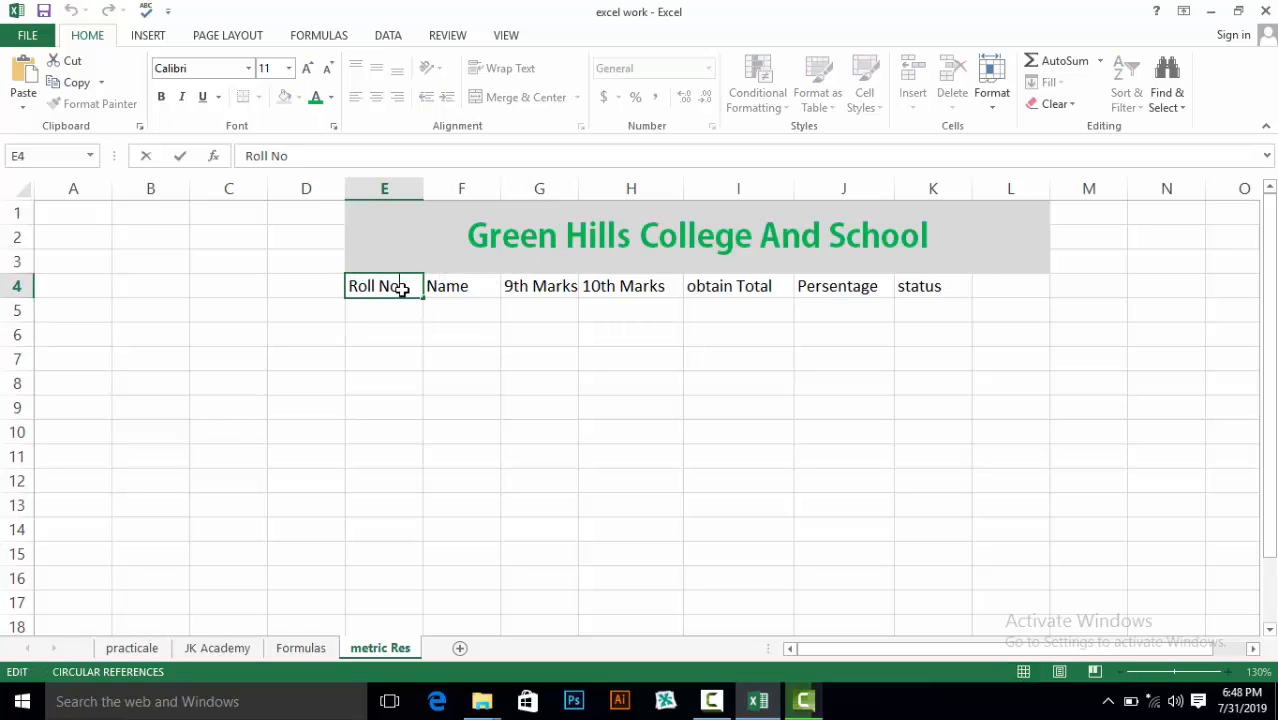
double_click(392, 288)
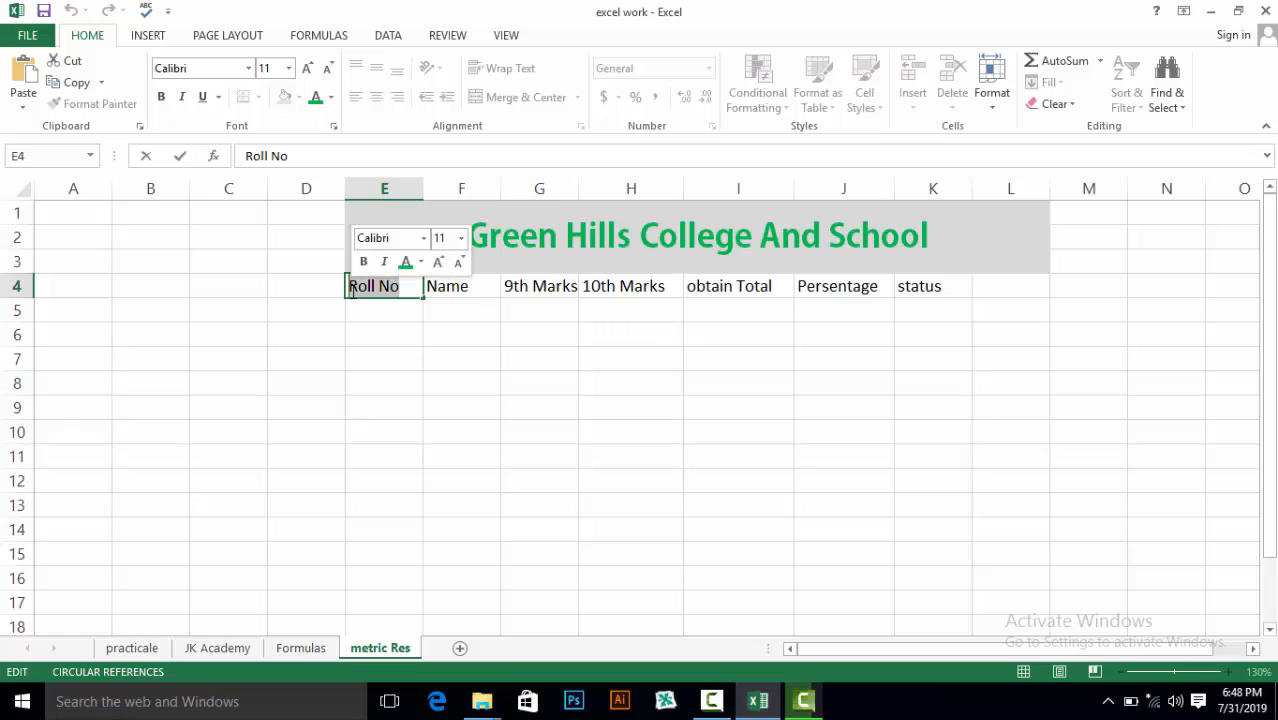
click(247, 68)
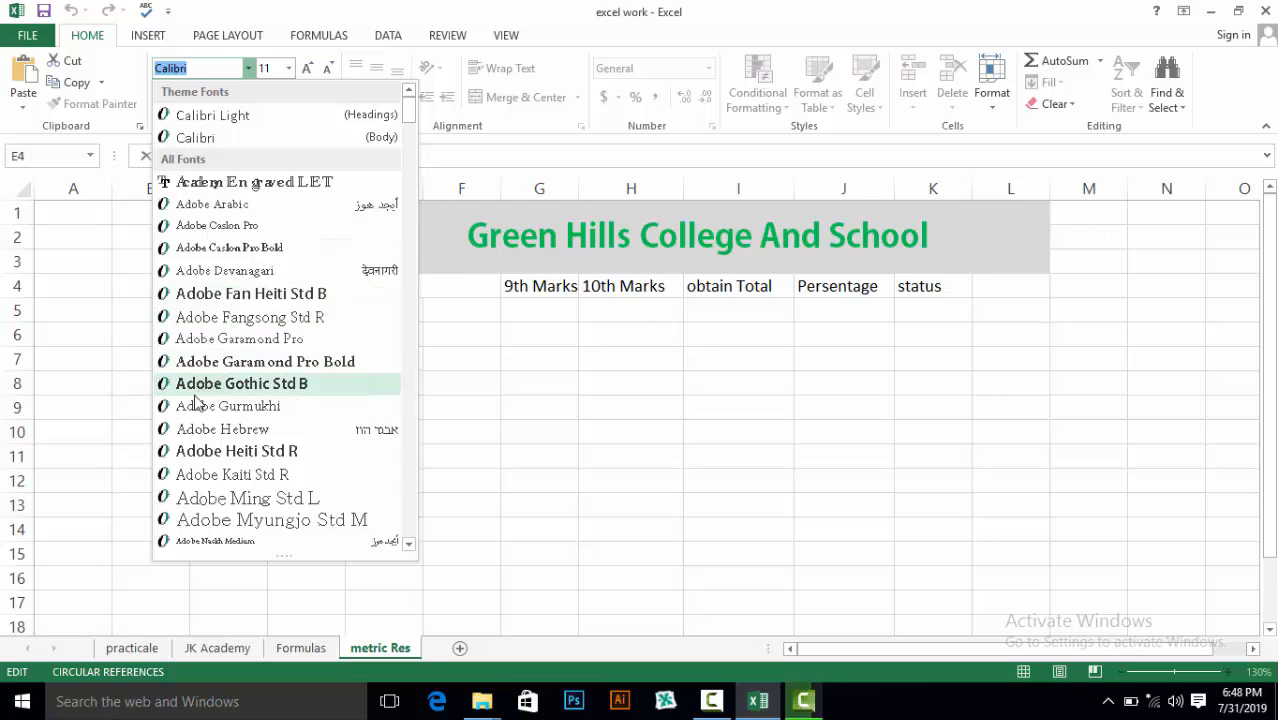
click(195, 452)
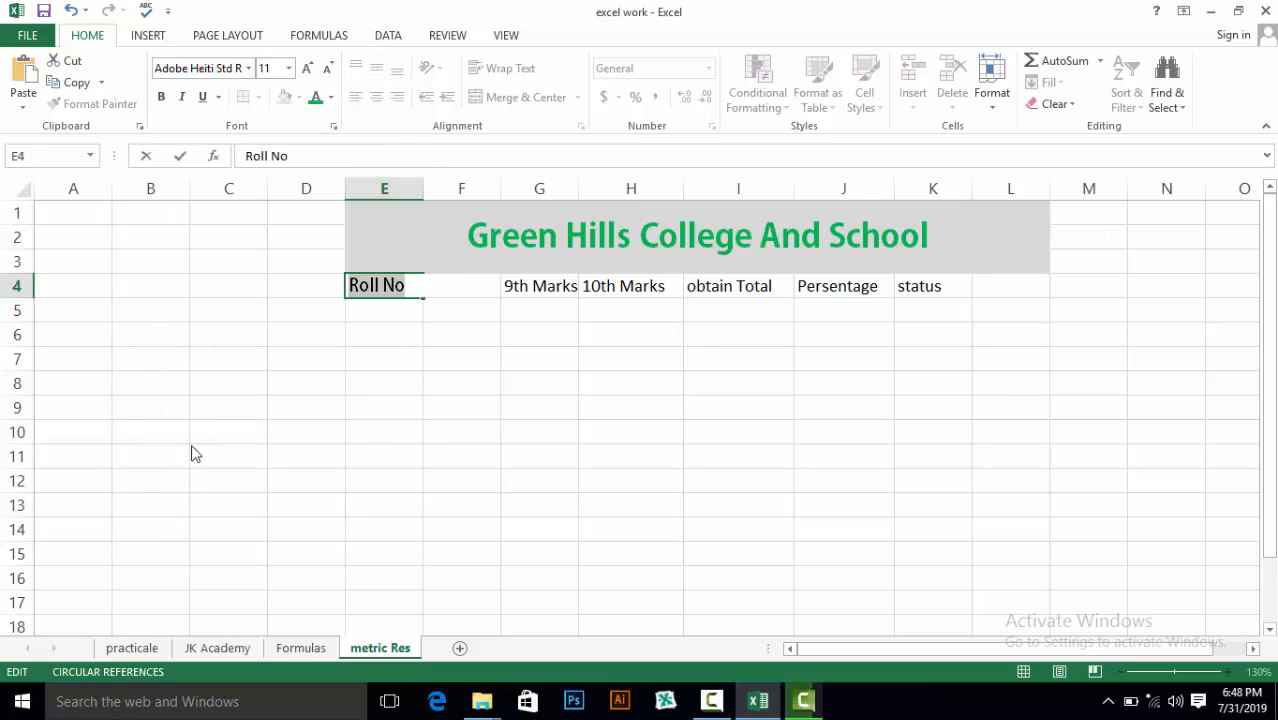
click(158, 98)
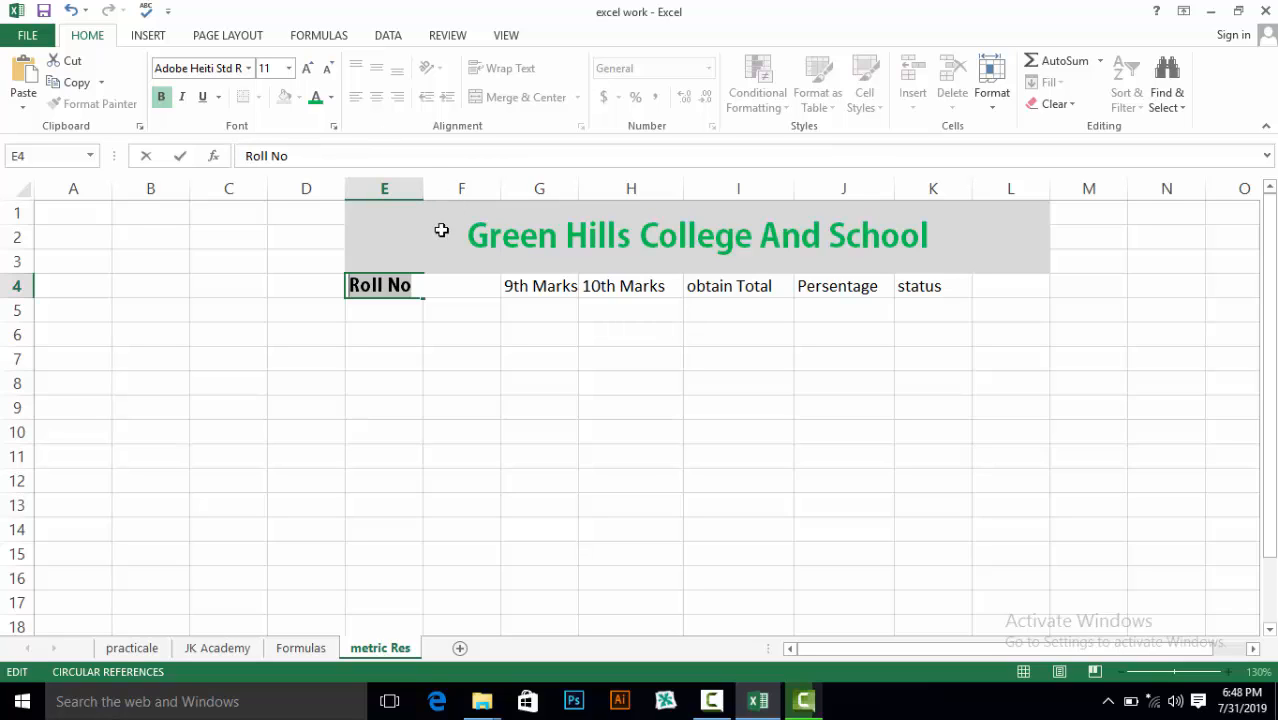
click(375, 312)
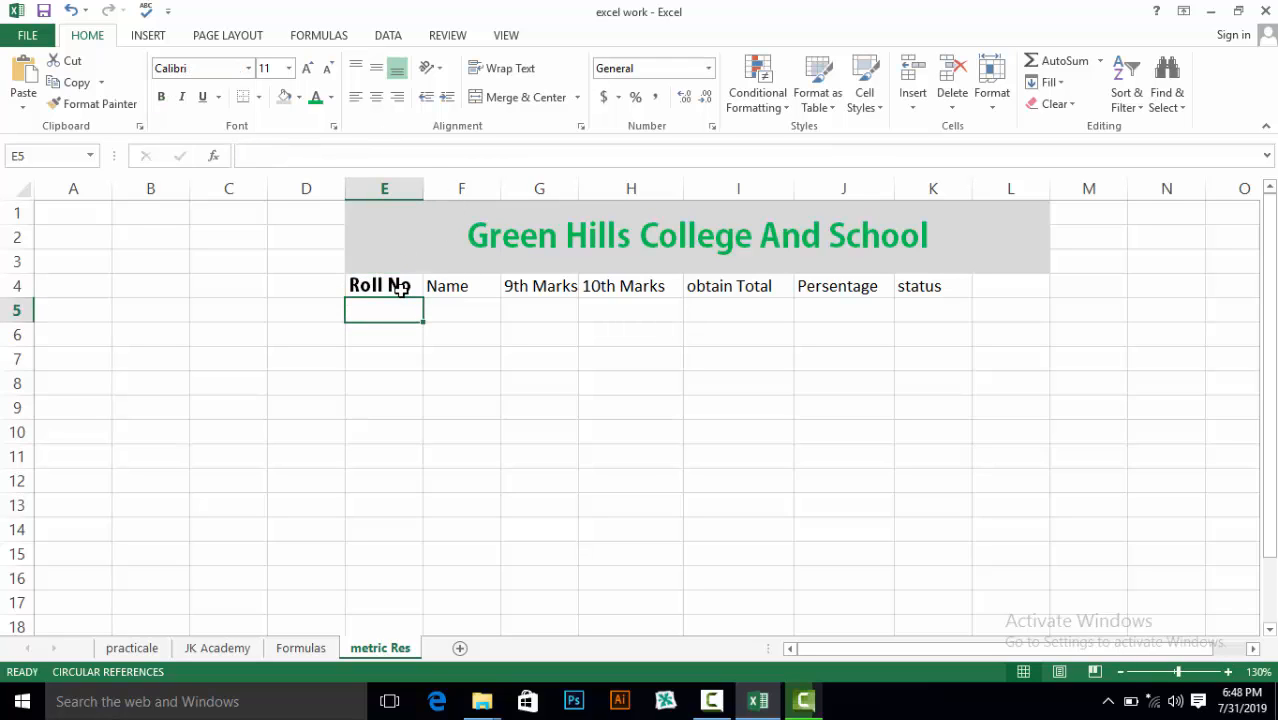
- Center the "Roll No" header in E4 horizontally and middle-align it vertically
click(399, 287)
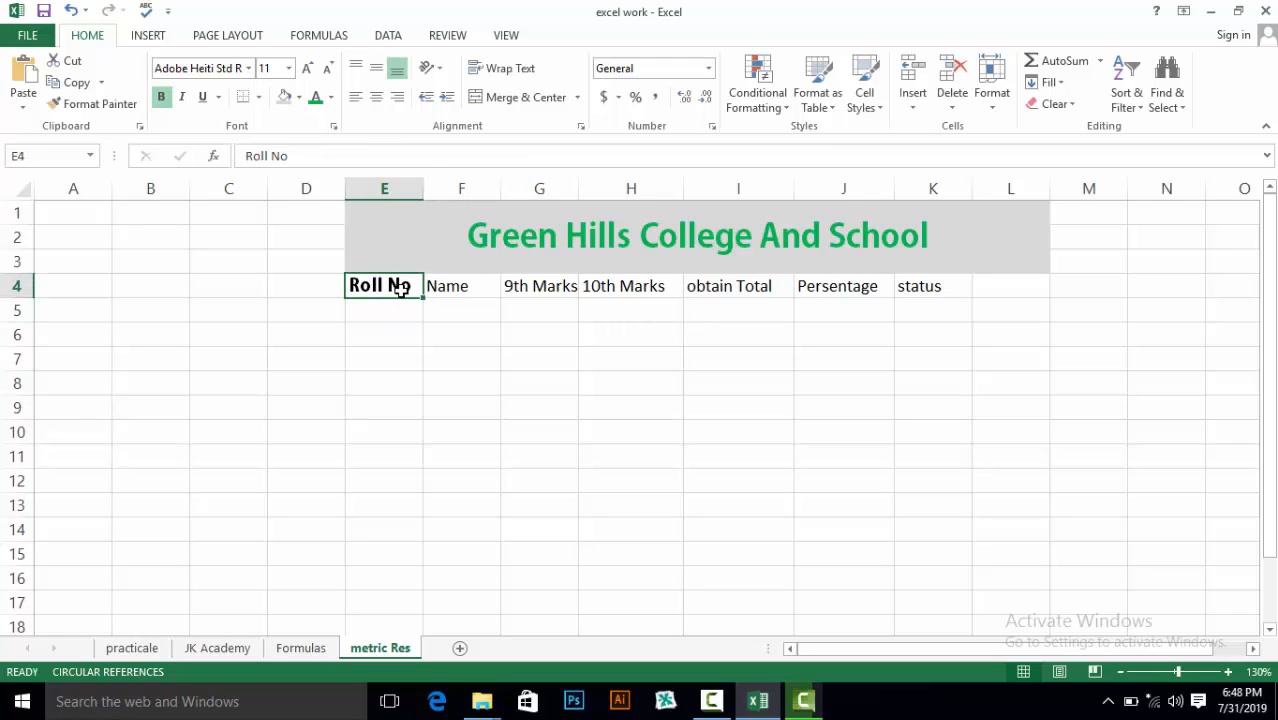
click(377, 98)
click(376, 70)
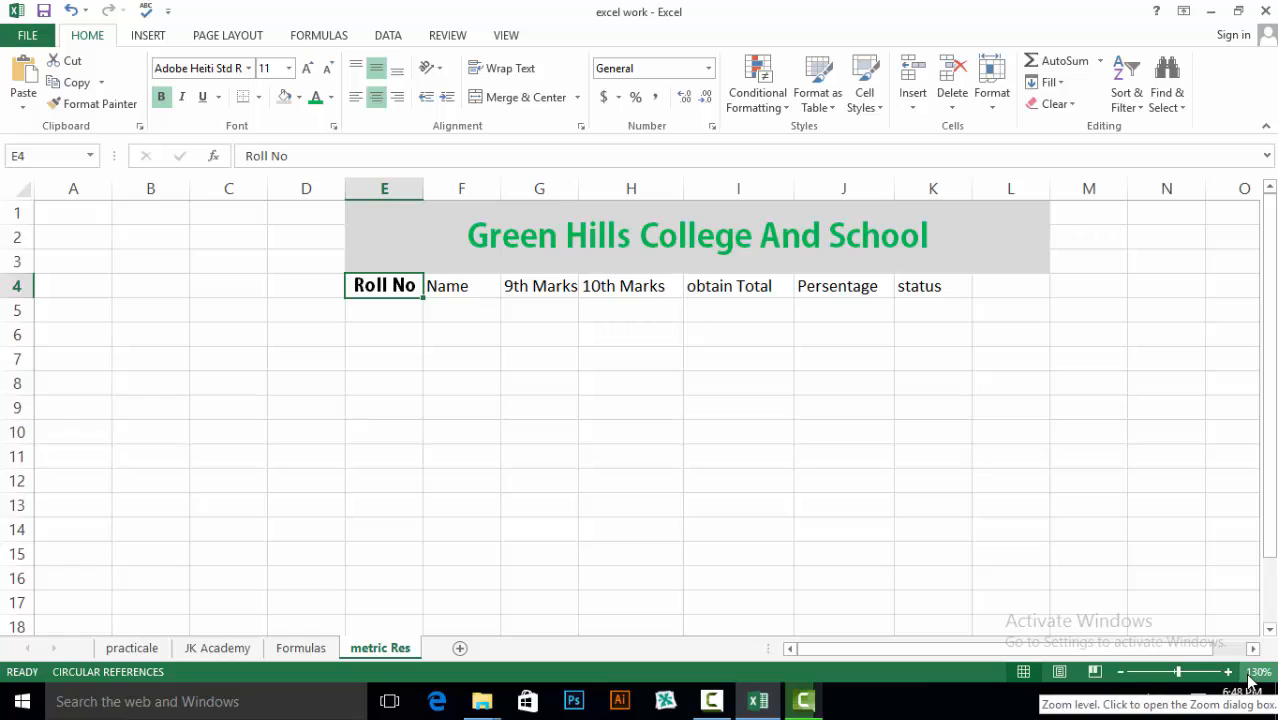
click(452, 289)
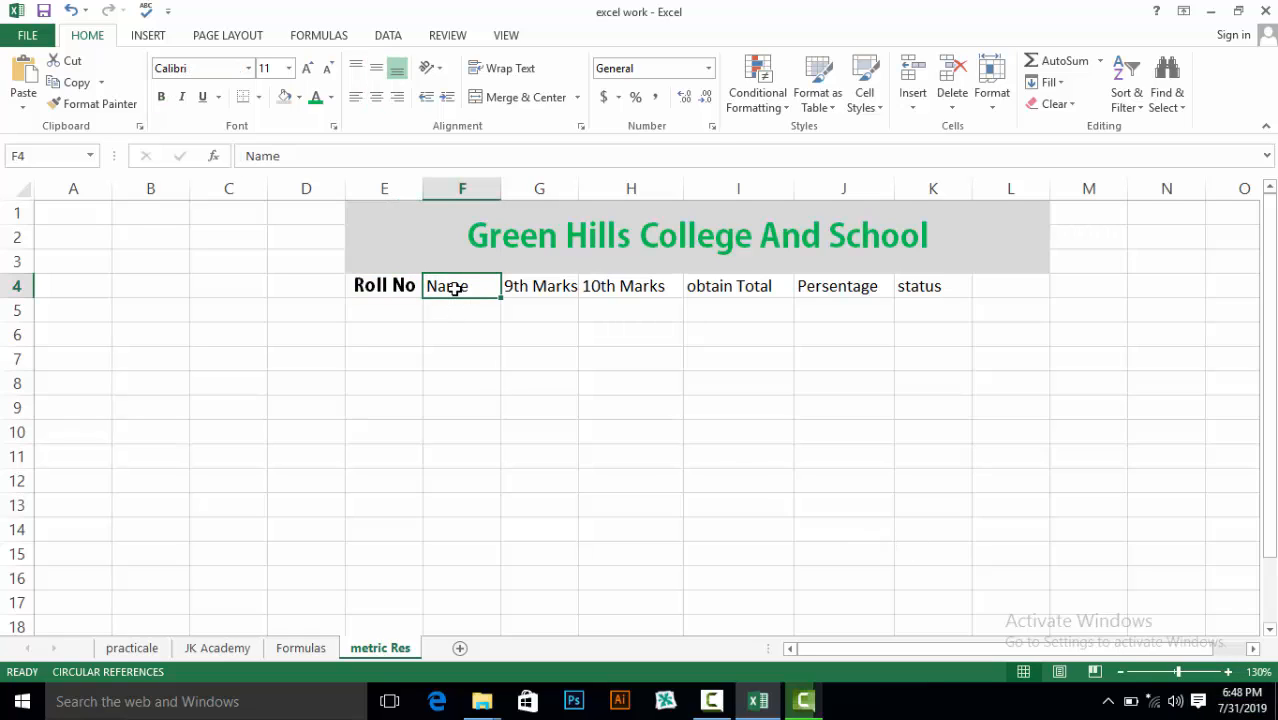
click(562, 292)
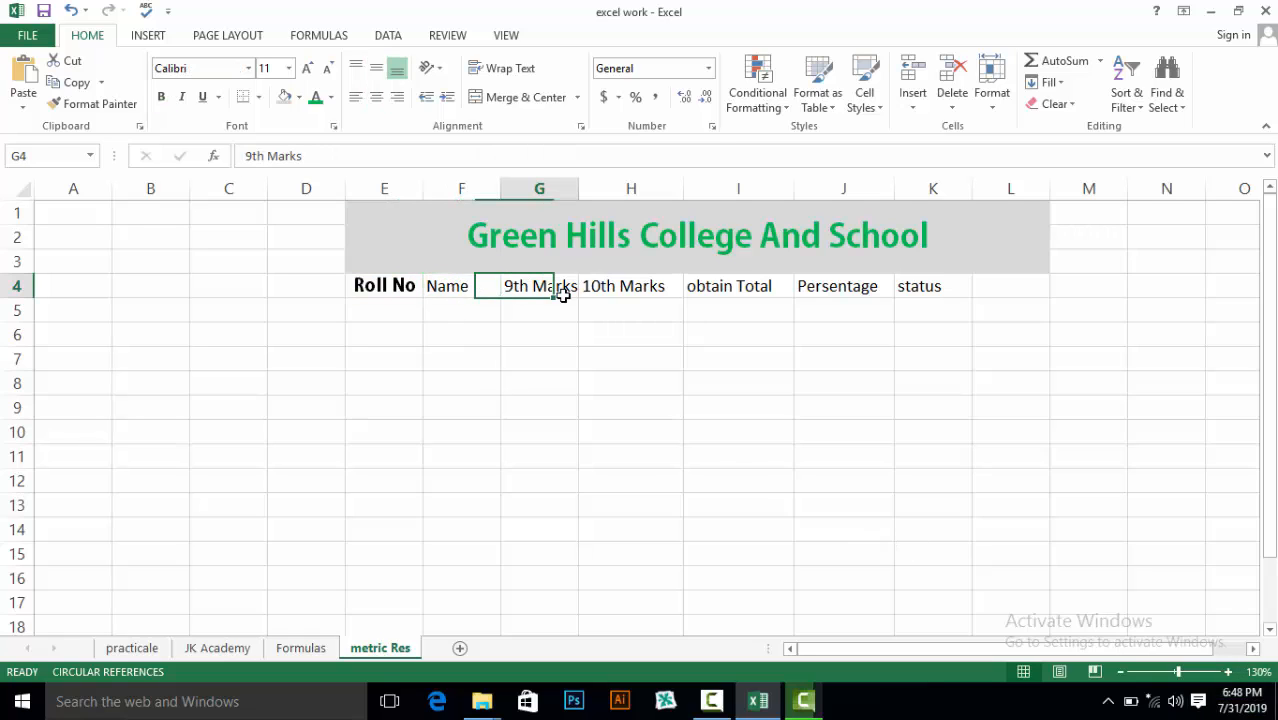
click(614, 291)
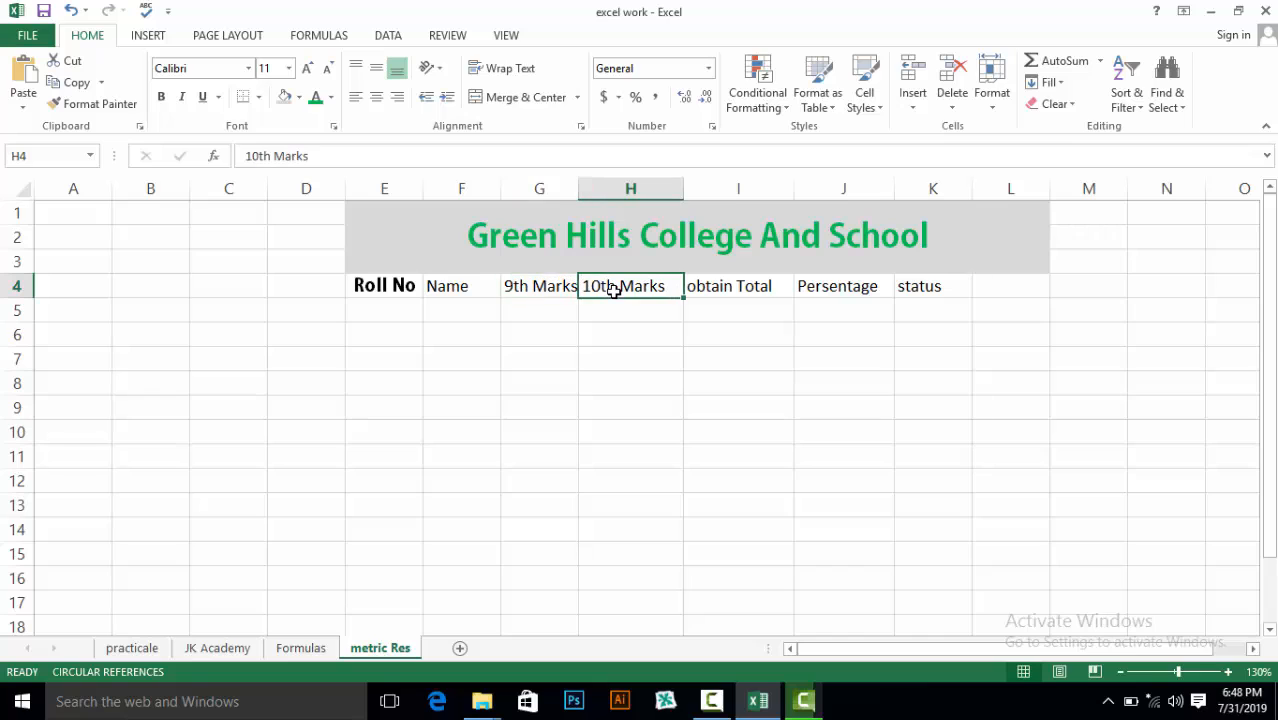
click(731, 288)
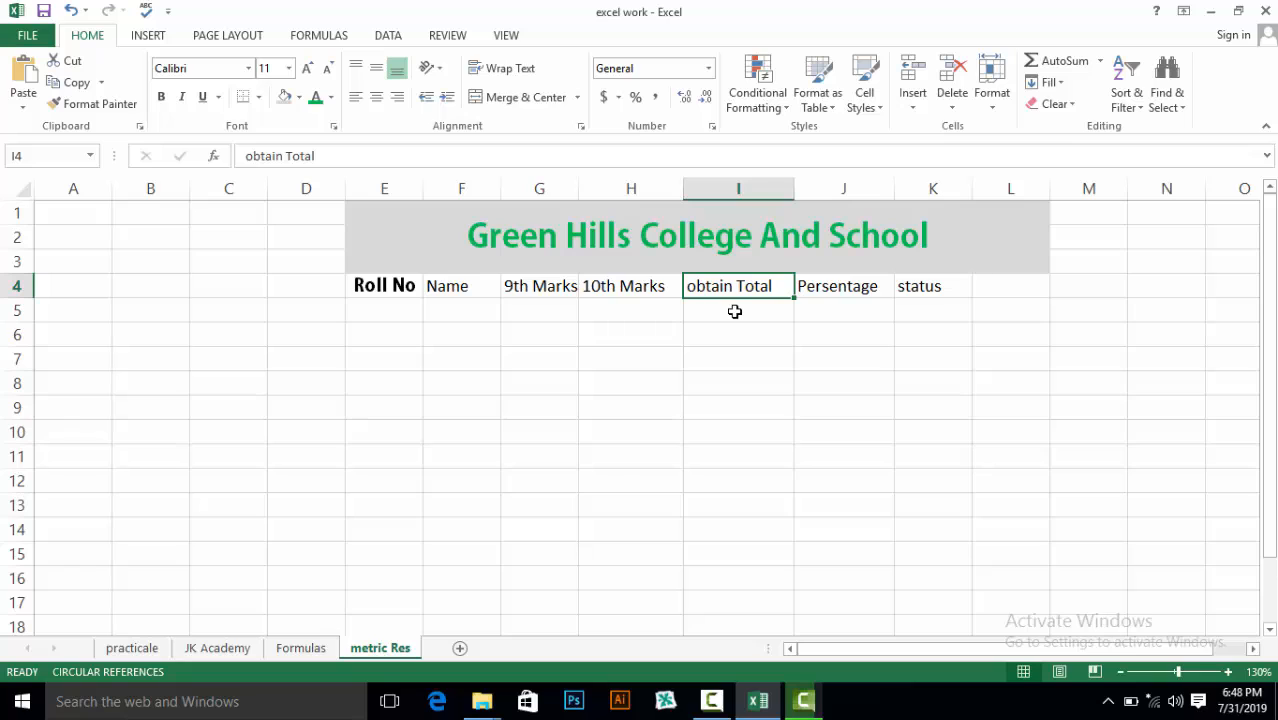
- Copy the "Roll No" header formatting with Format Painter onto each row 4 cell from F4 to L4
click(369, 284)
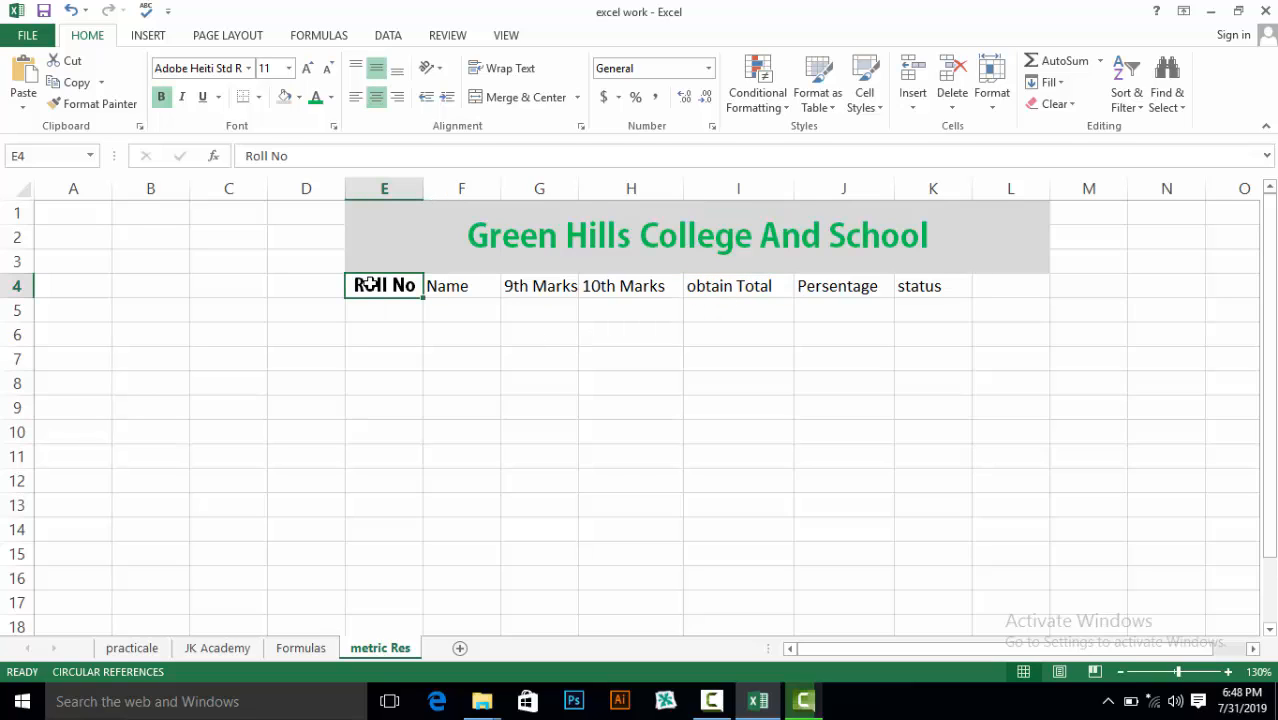
click(82, 105)
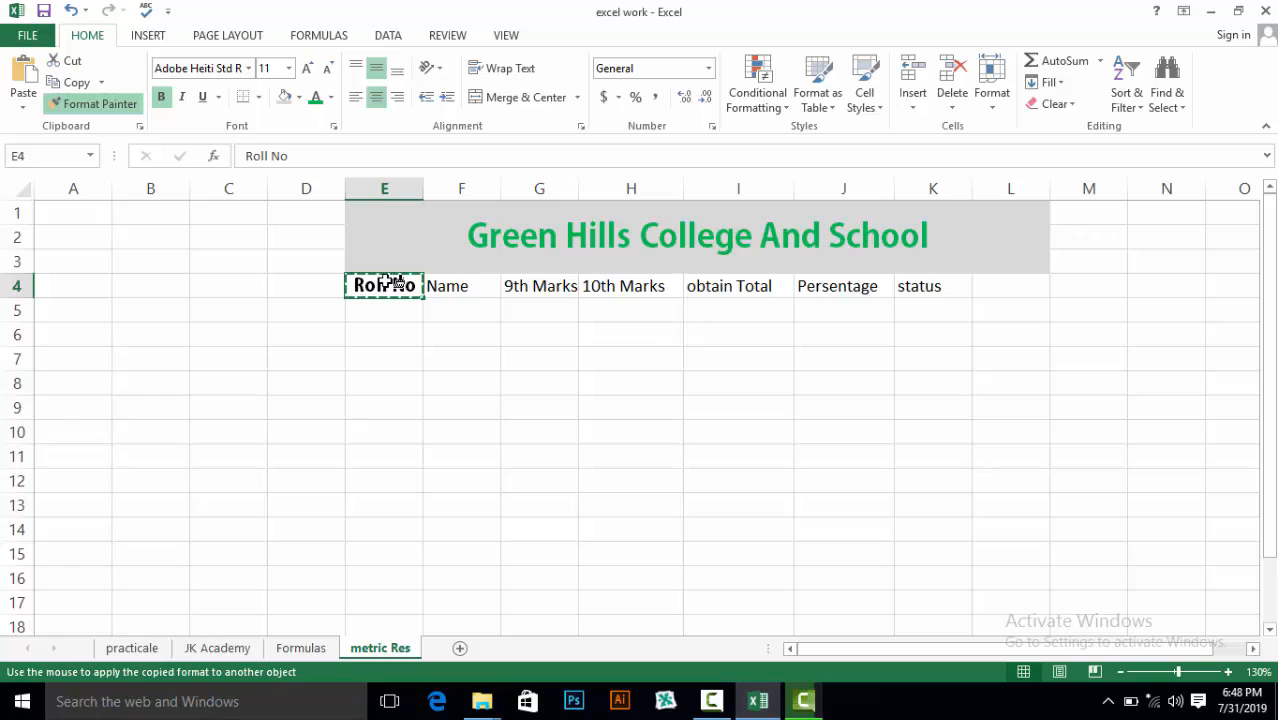
click(466, 285)
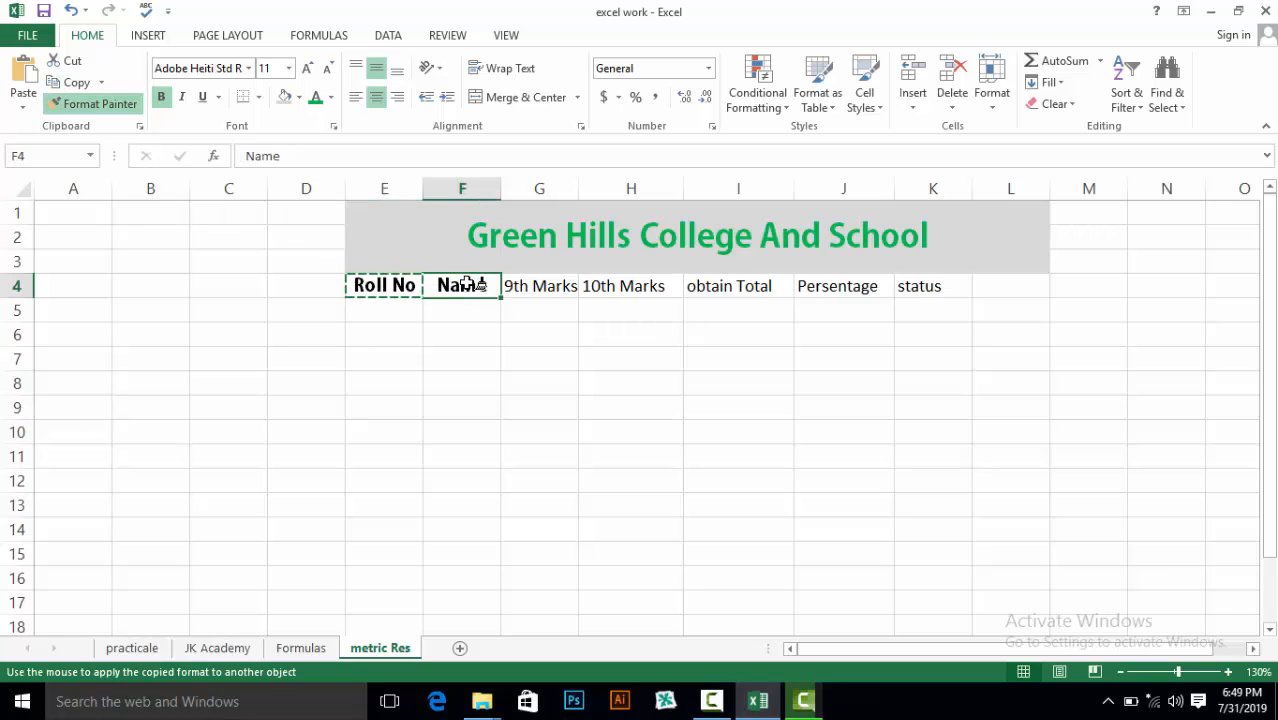
click(538, 285)
click(630, 284)
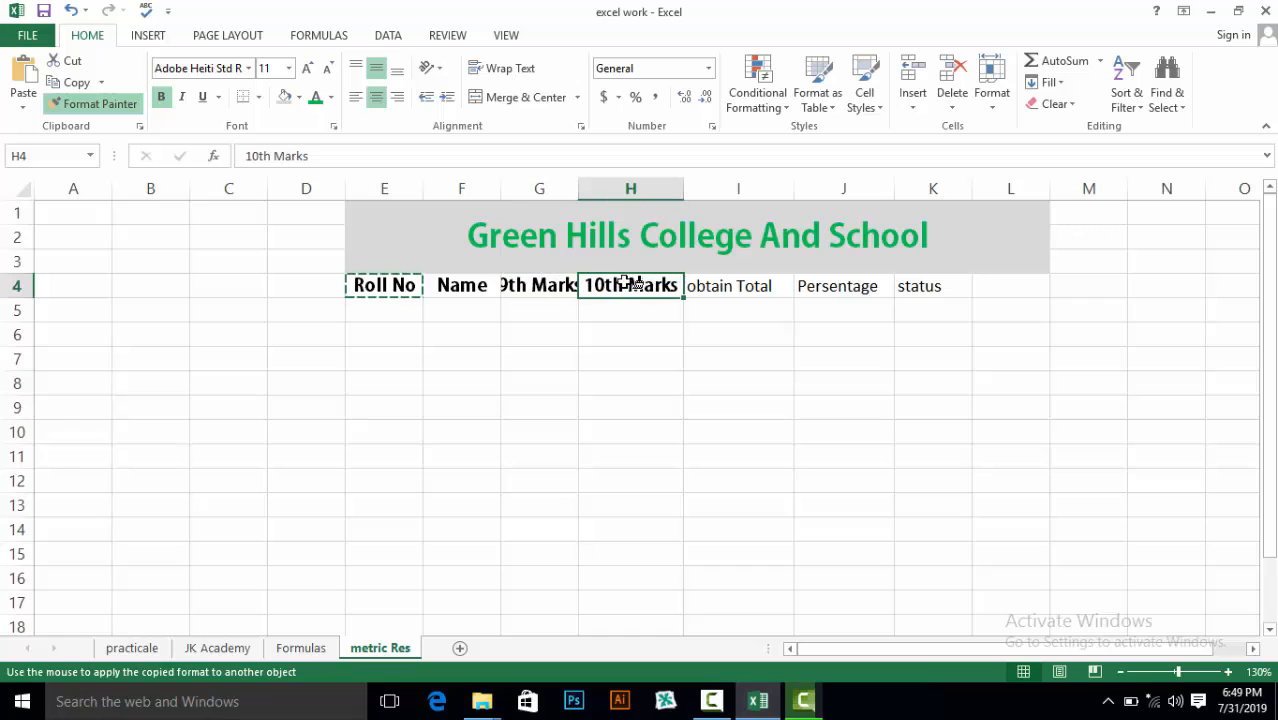
click(745, 284)
click(838, 285)
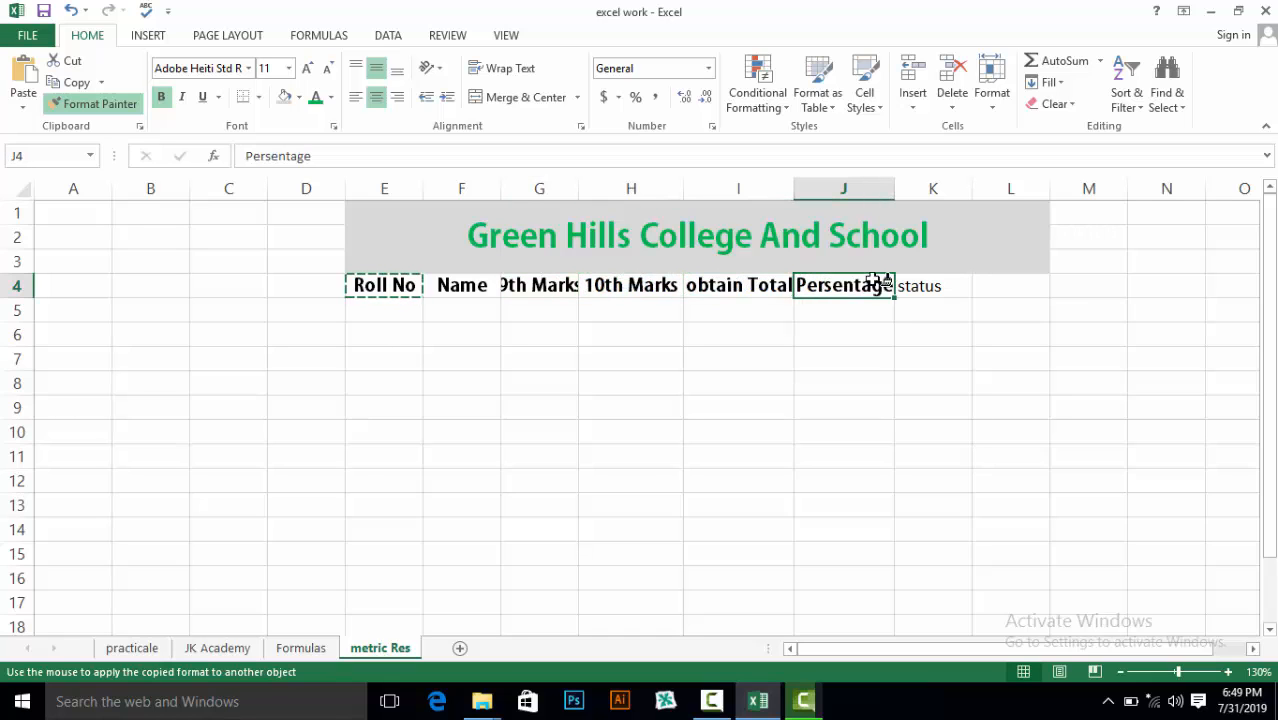
click(928, 282)
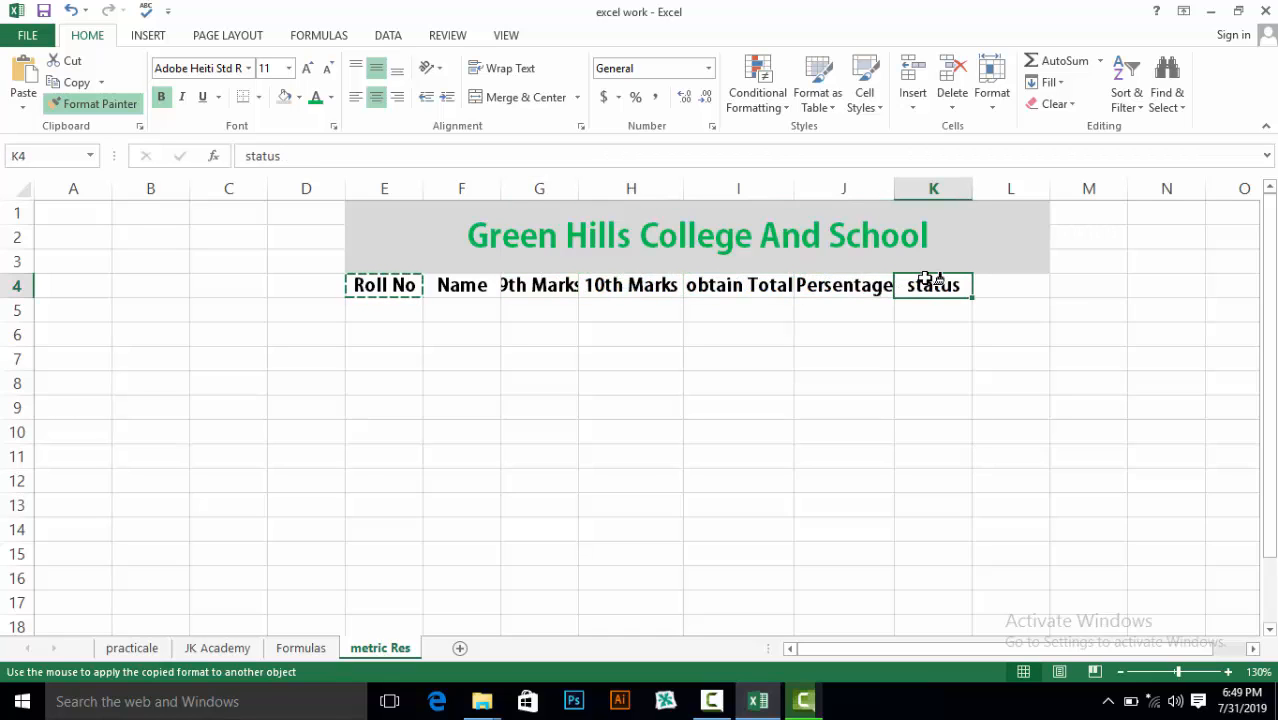
click(1012, 284)
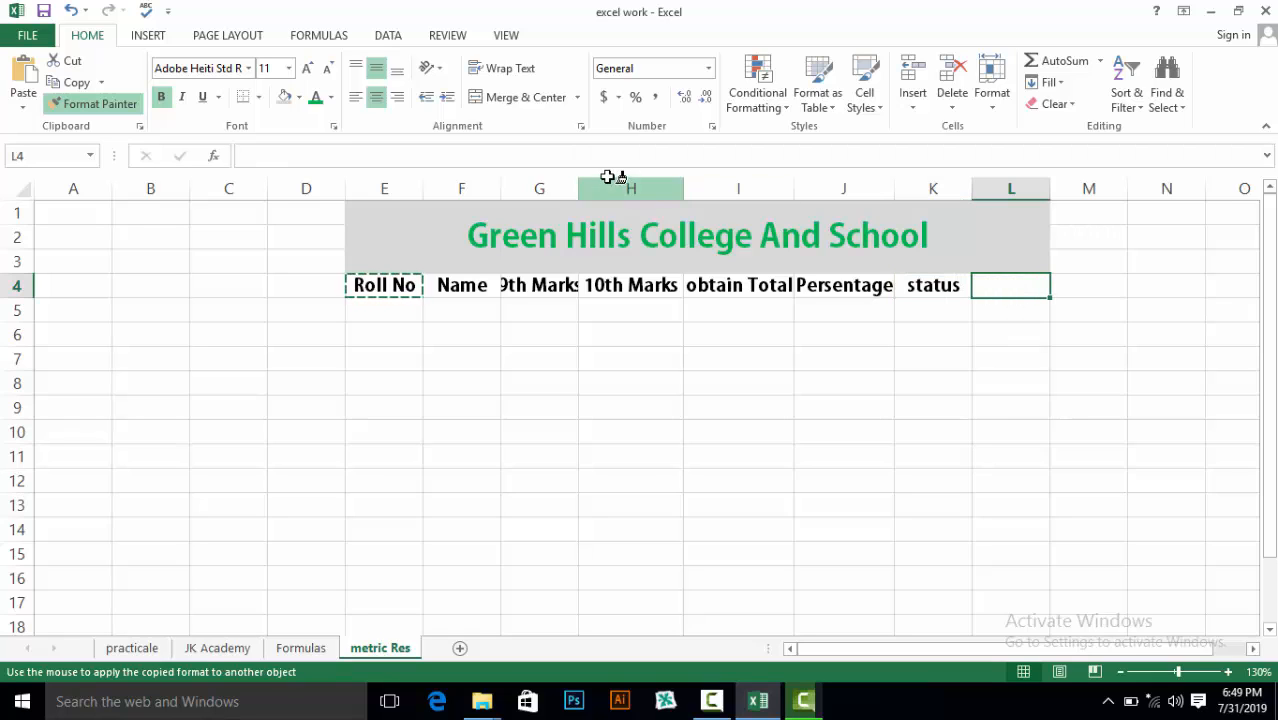
click(100, 105)
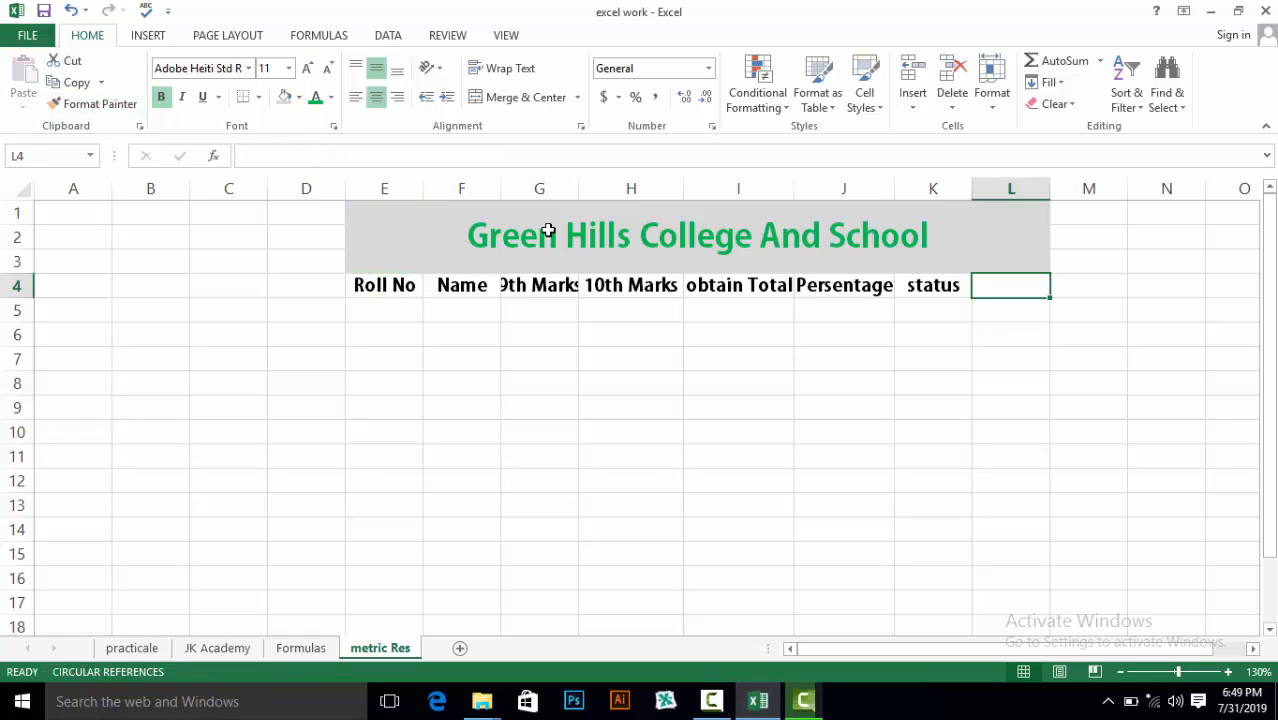
- Narrow column F slightly and widen columns G and I so the "9th Marks" and "obtain Total" headers fit
mouse_move(502, 192)
mouse_down()
mouse_move(516, 192)
mouse_move(492, 192)
mouse_up()
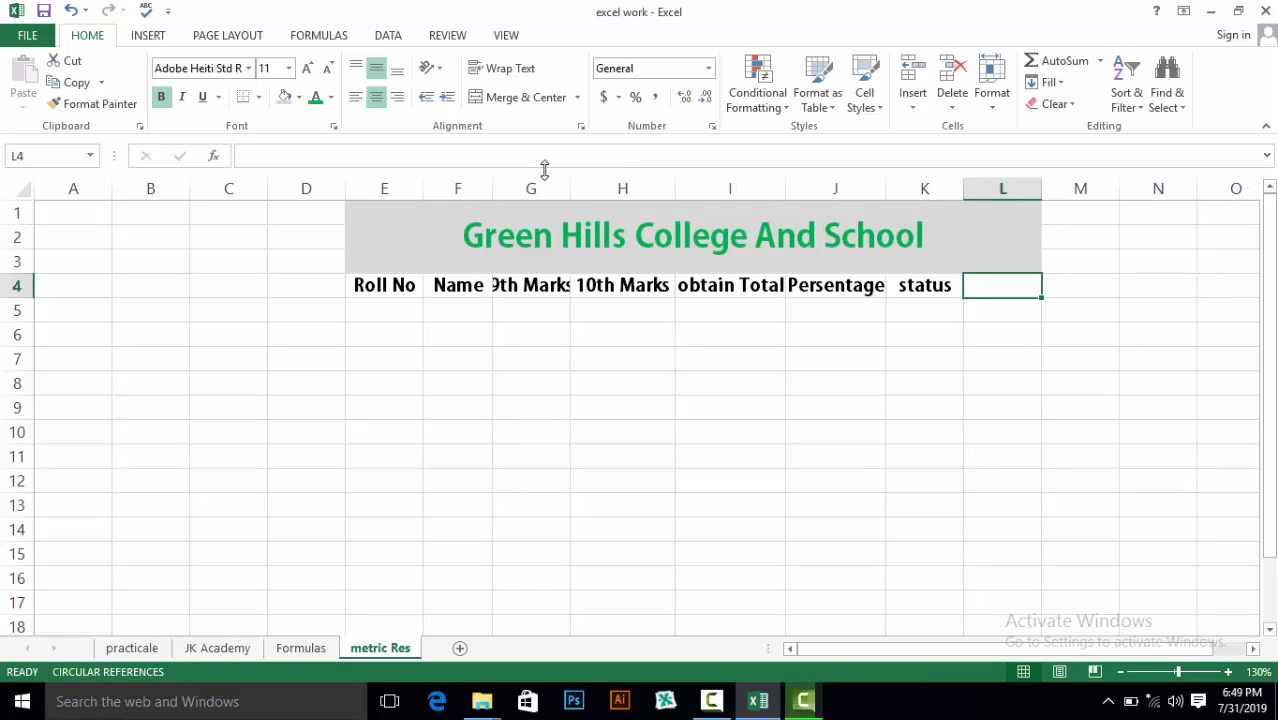
drag(571, 190, 592, 182)
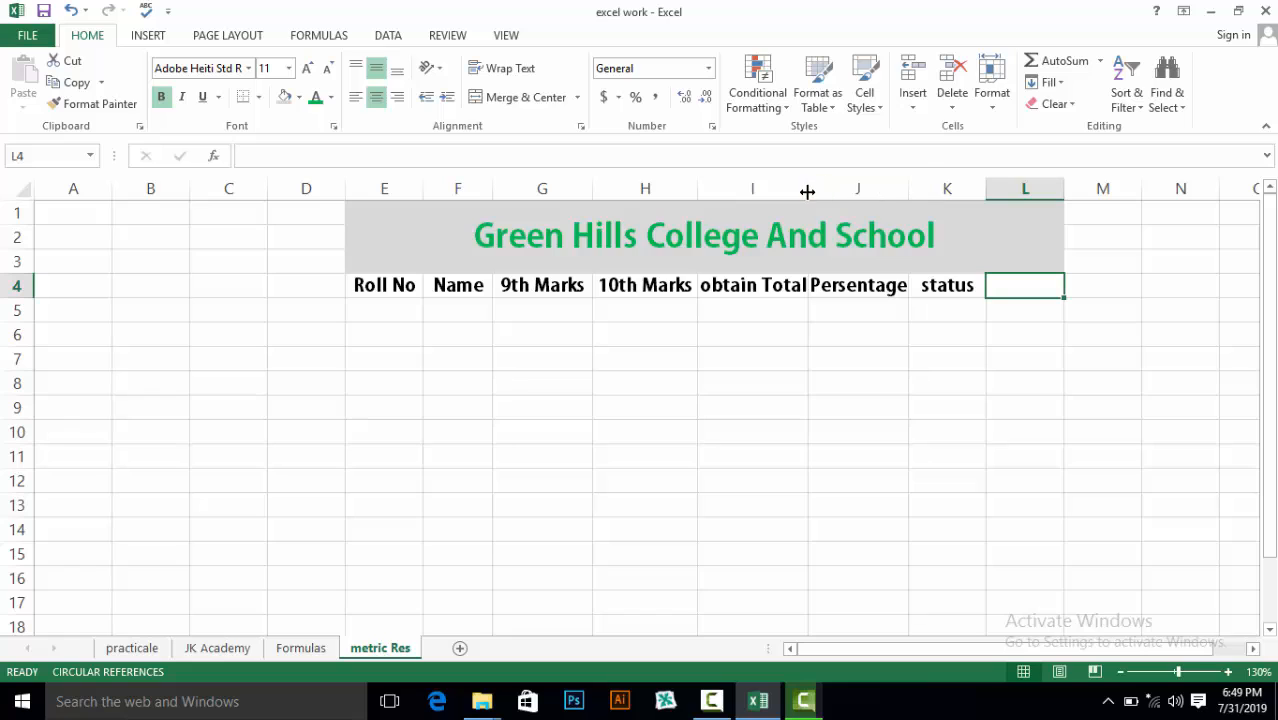
drag(808, 192, 829, 193)
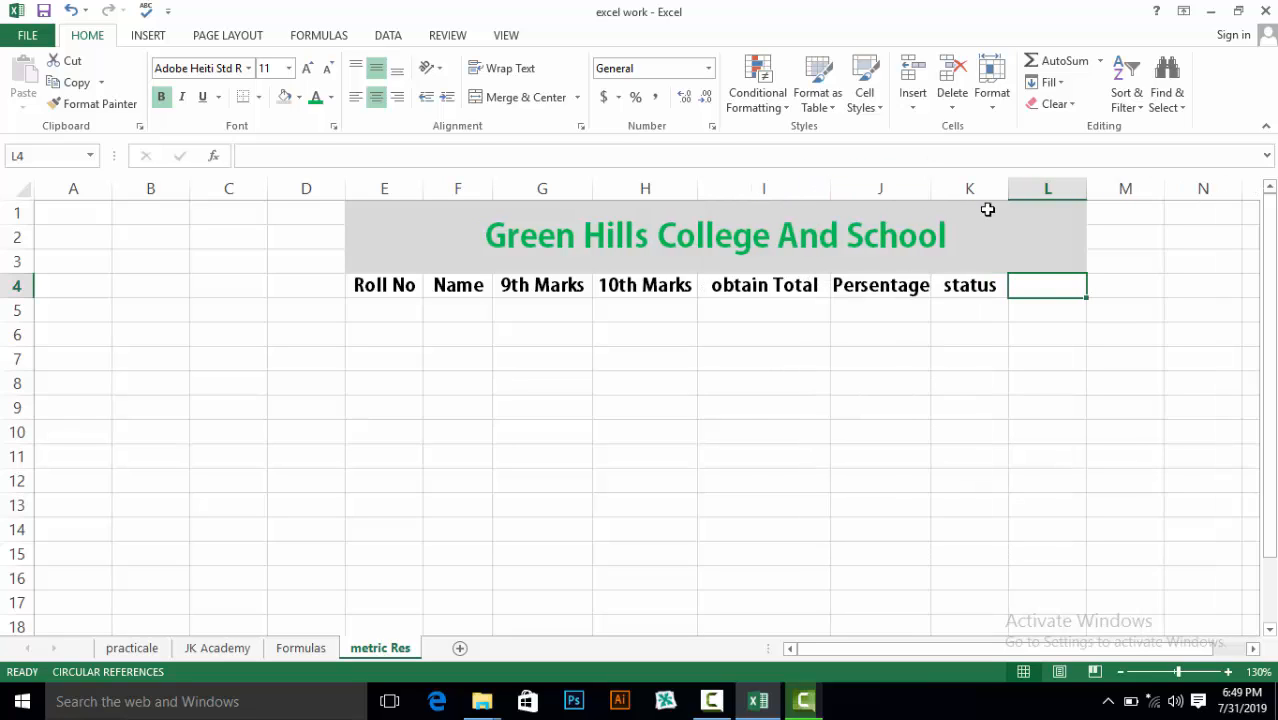
- Enter roll number 110 in E5 and fill the series down to 120 in E15
click(370, 312)
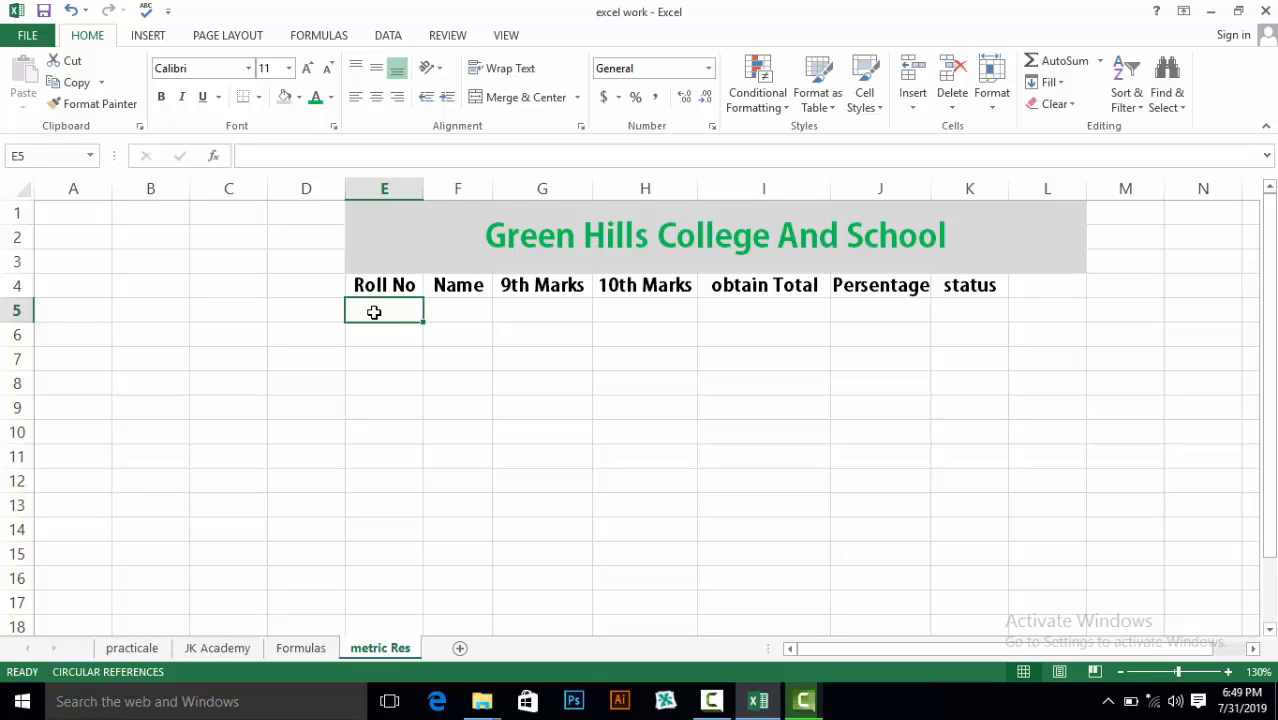
text(110)
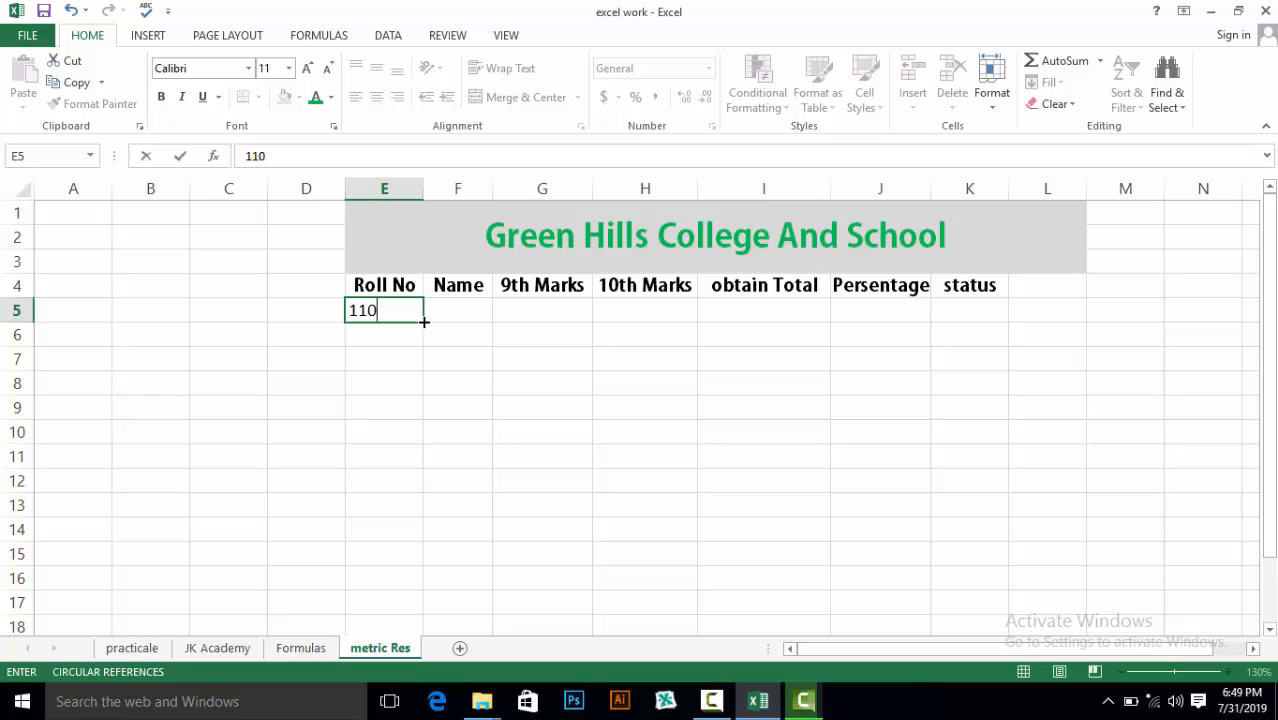
drag(424, 322, 410, 555)
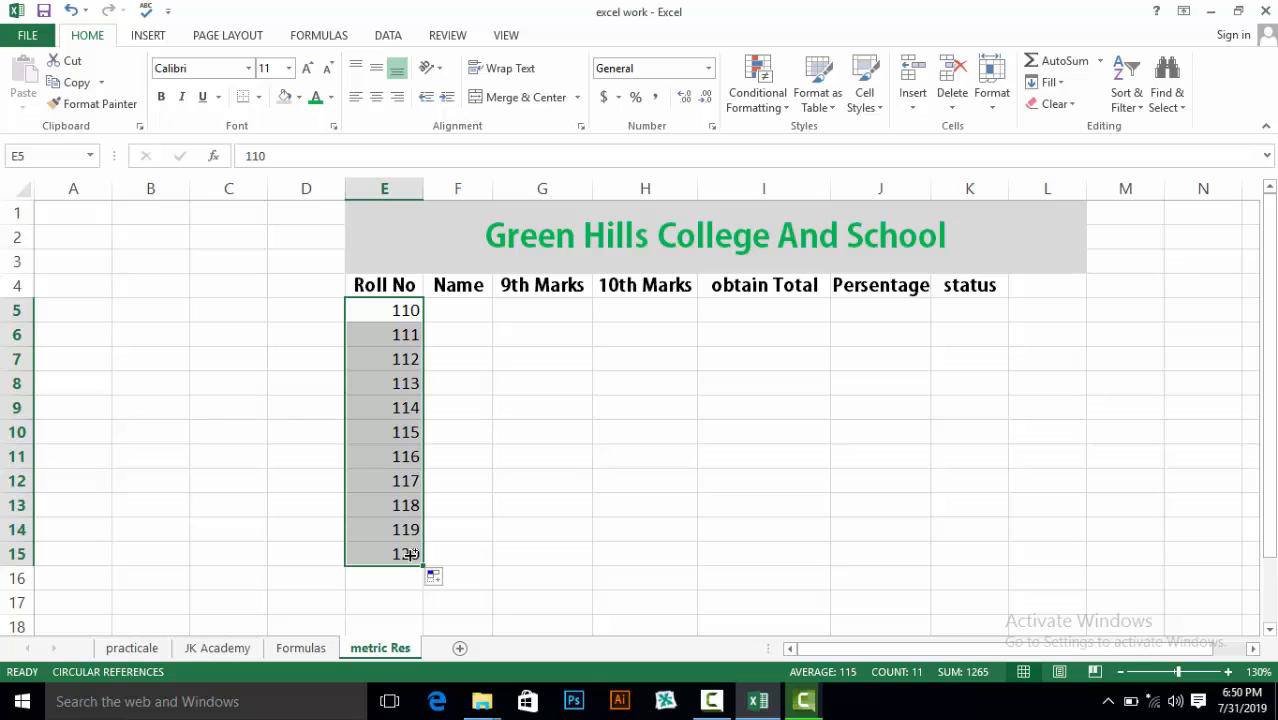
- Enter the first four students' names in F5:F8, beside roll numbers 110 to 113
click(477, 309)
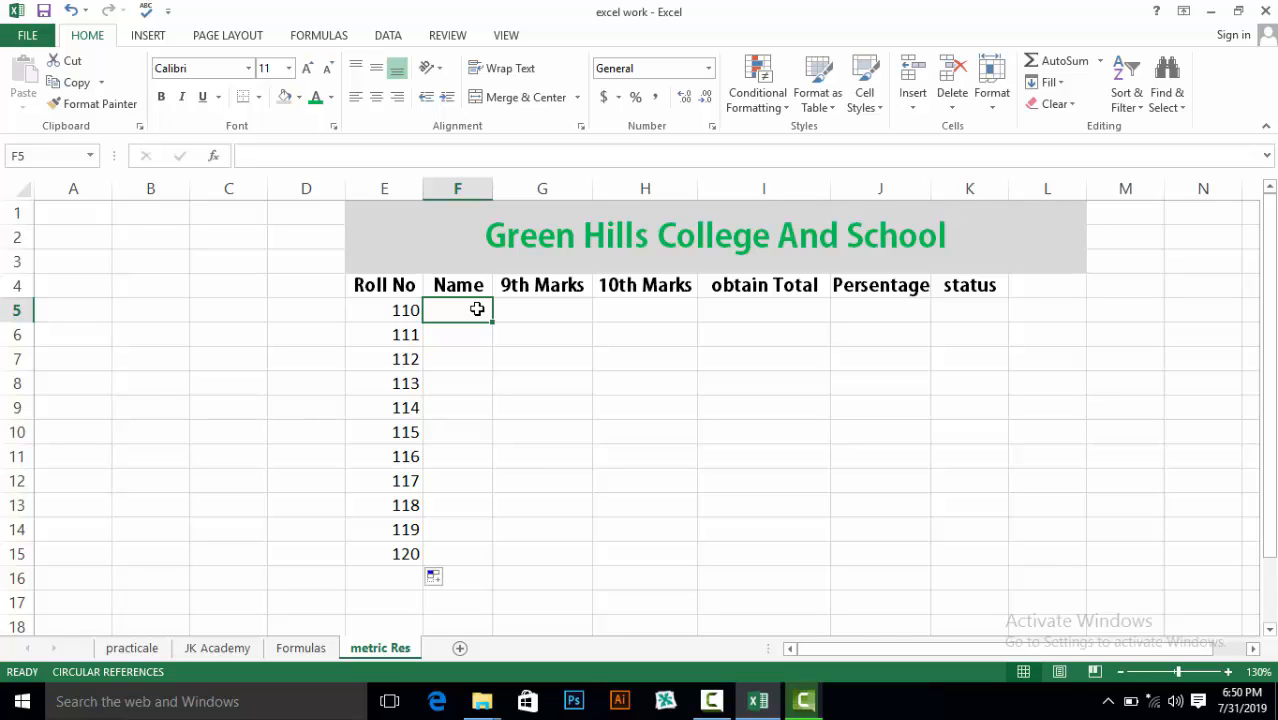
text(Ali)
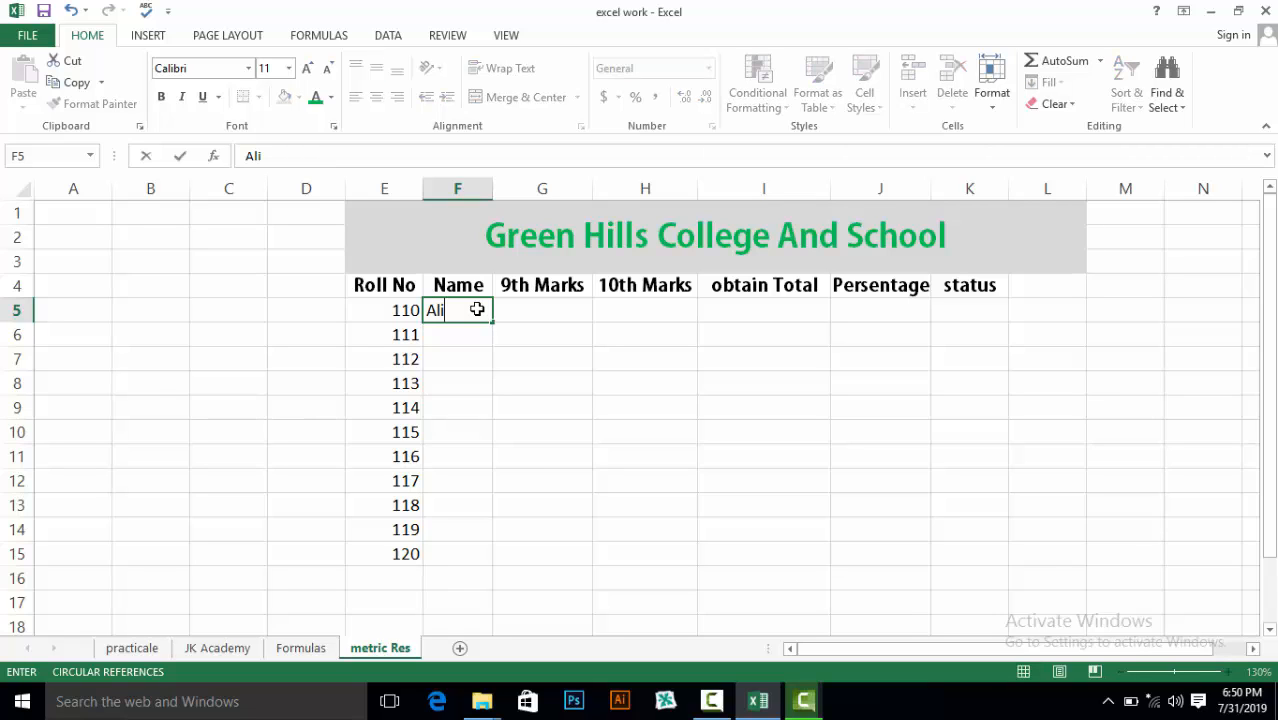
key(Return)
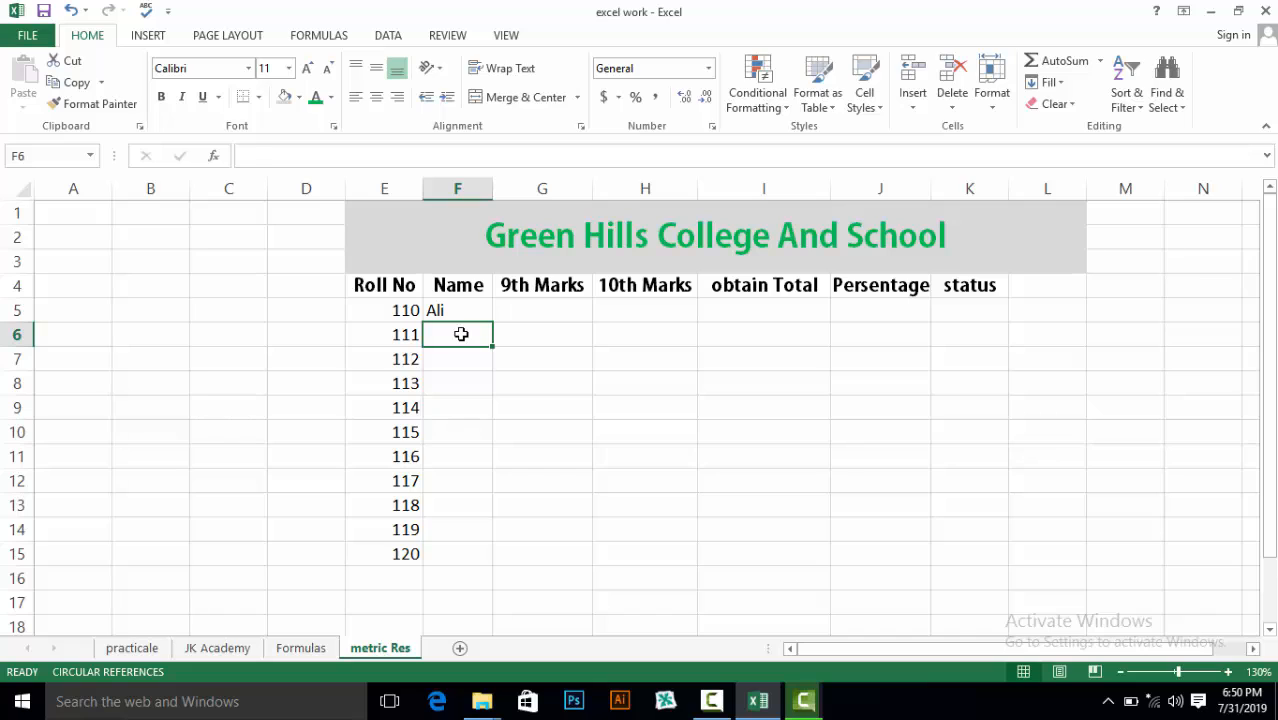
text(Asif)
key(Return)
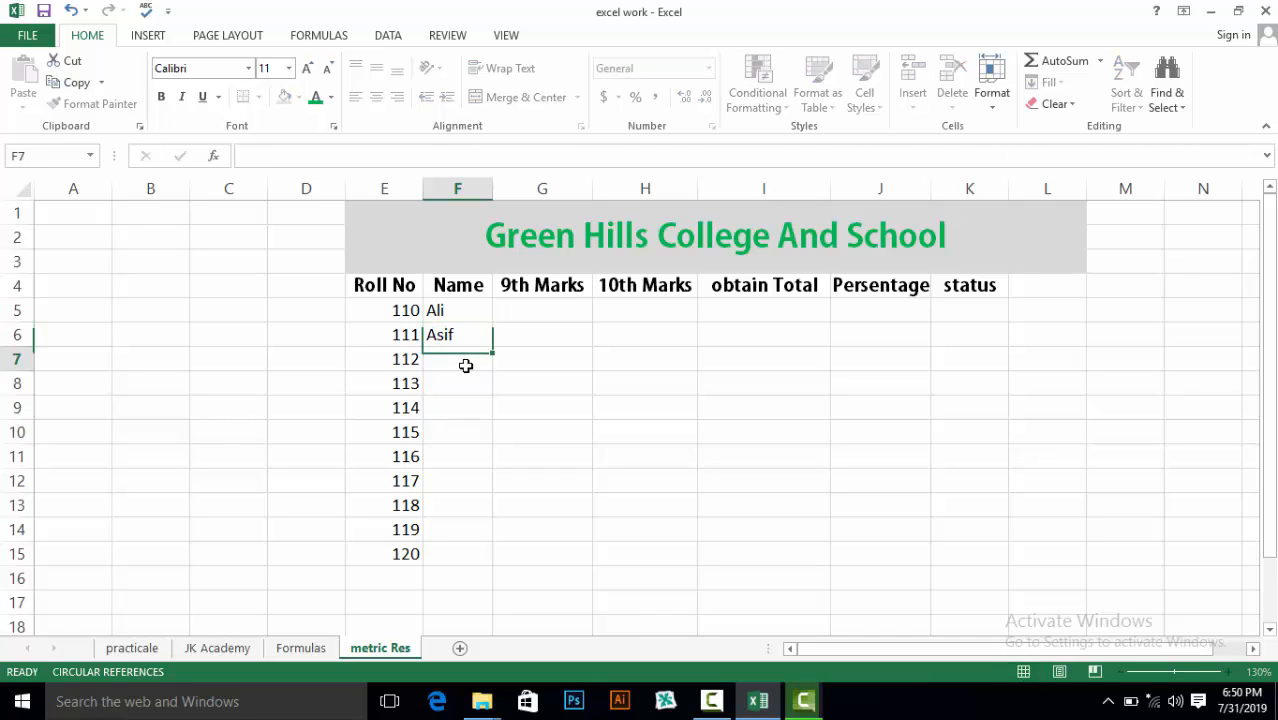
text(Kam)
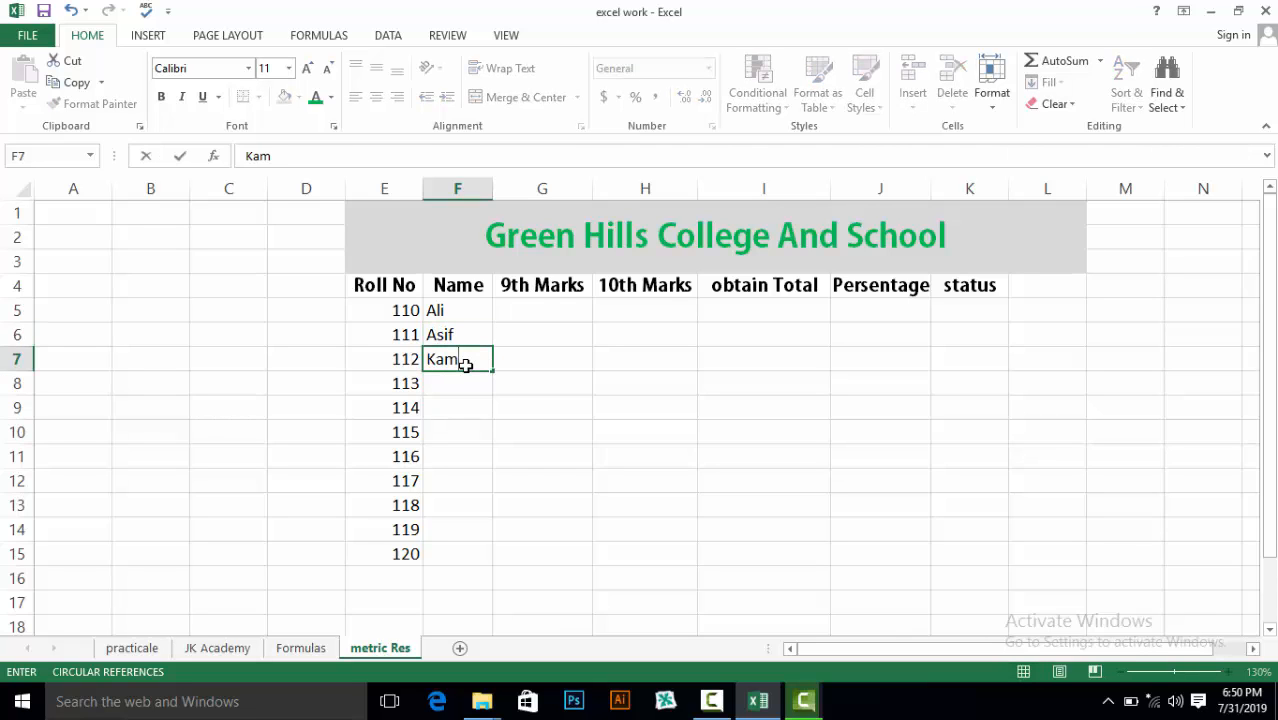
text(ram)
key(Return)
text(Ad)
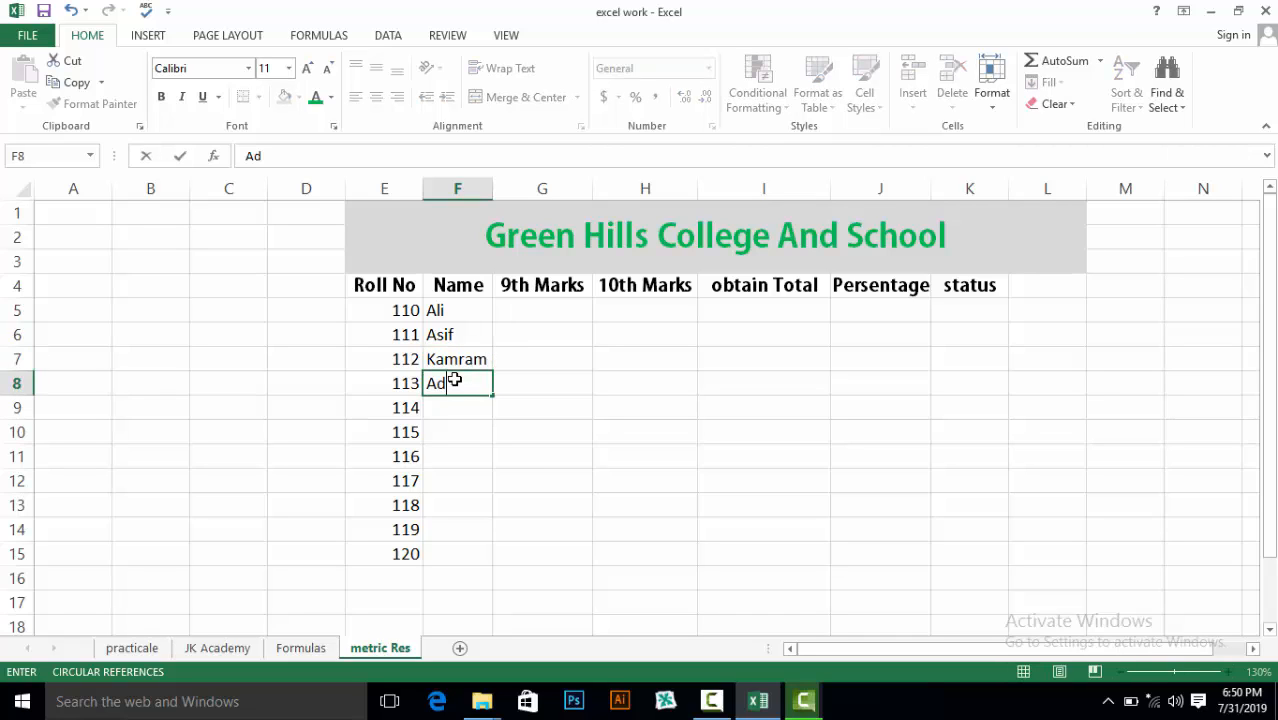
text(eel)
key(Return)
- Fill in the next three students' names in F9:F11, beside roll numbers 114 to 116
key(BackSpace)
text(I)
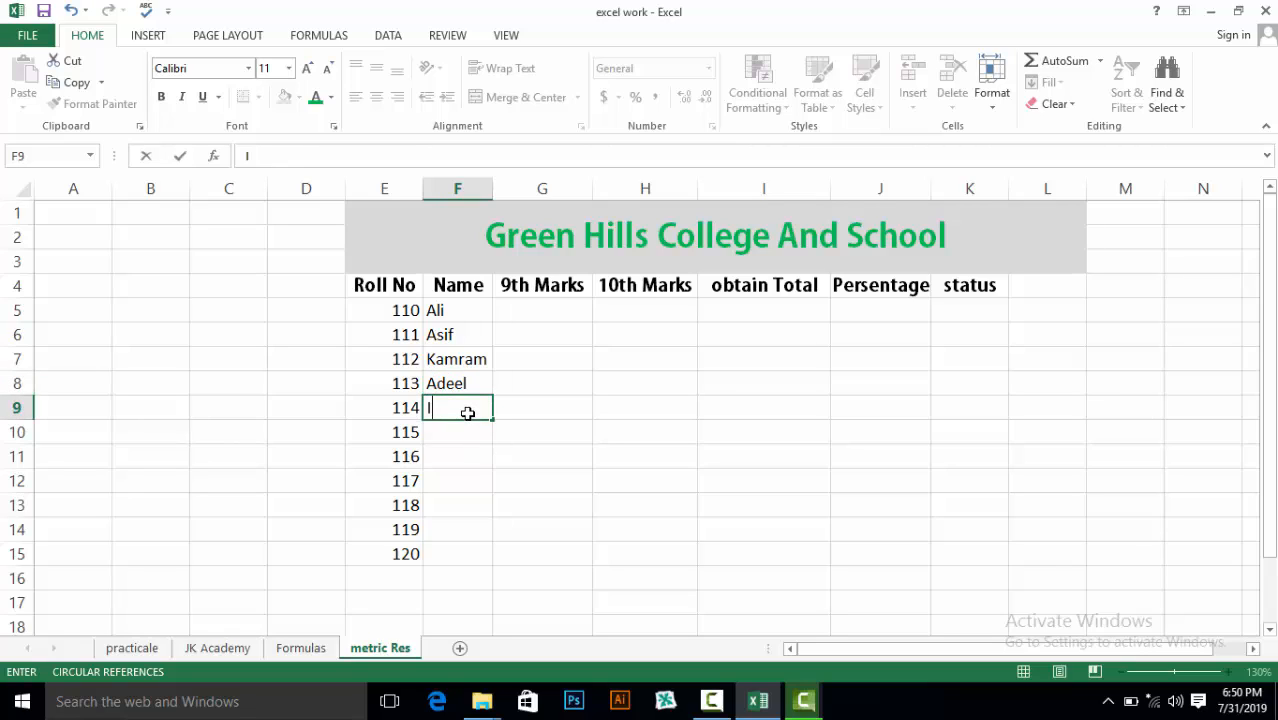
text(nzamam)
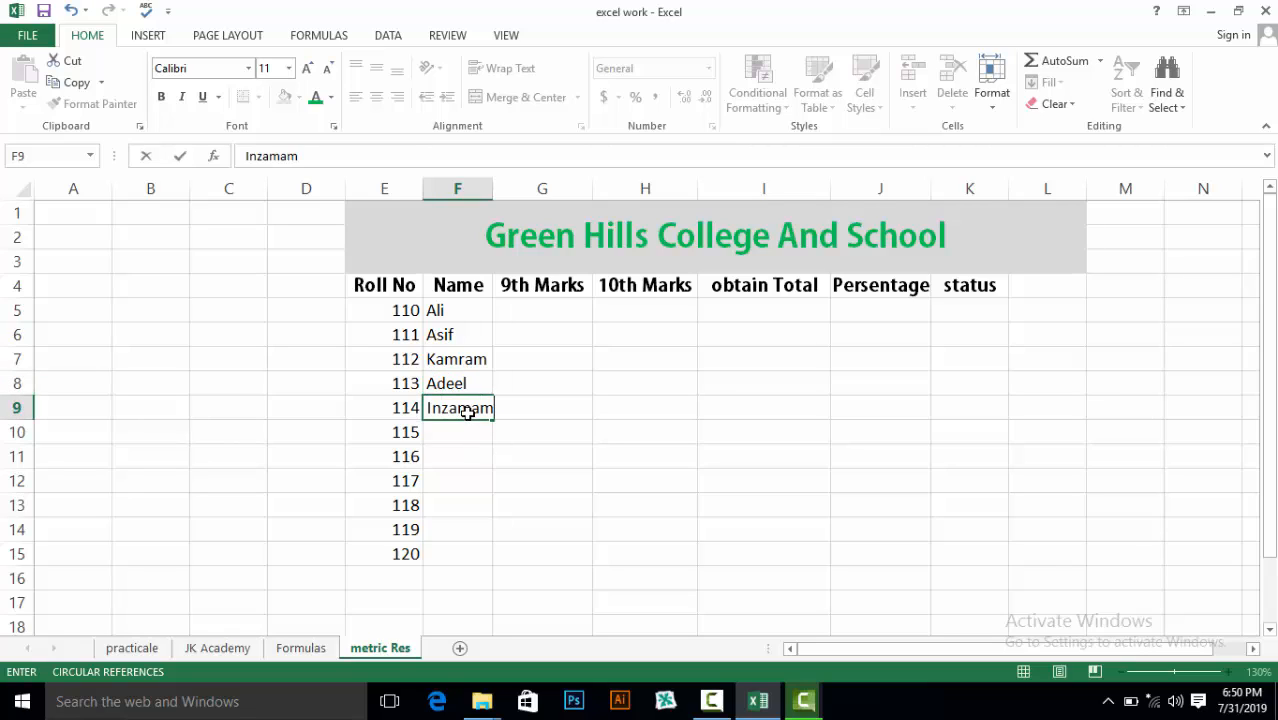
key(Return)
key(BackSpace)
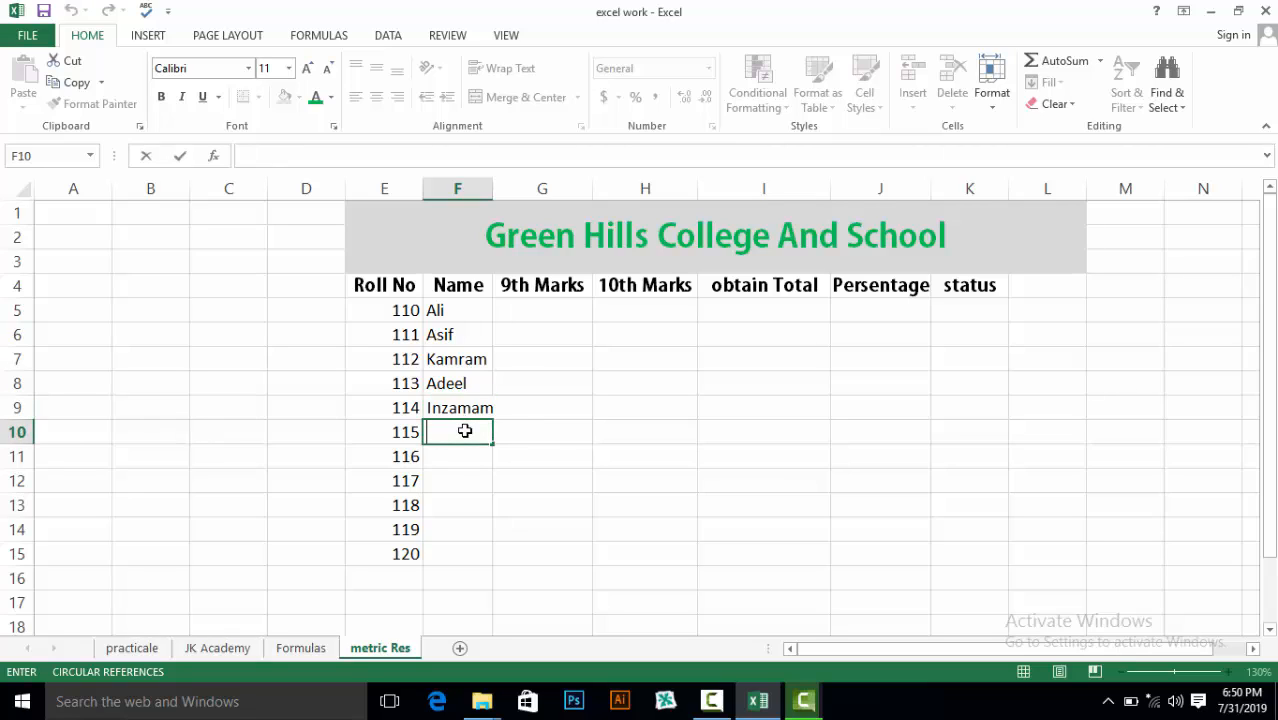
text(Kashan)
key(Return)
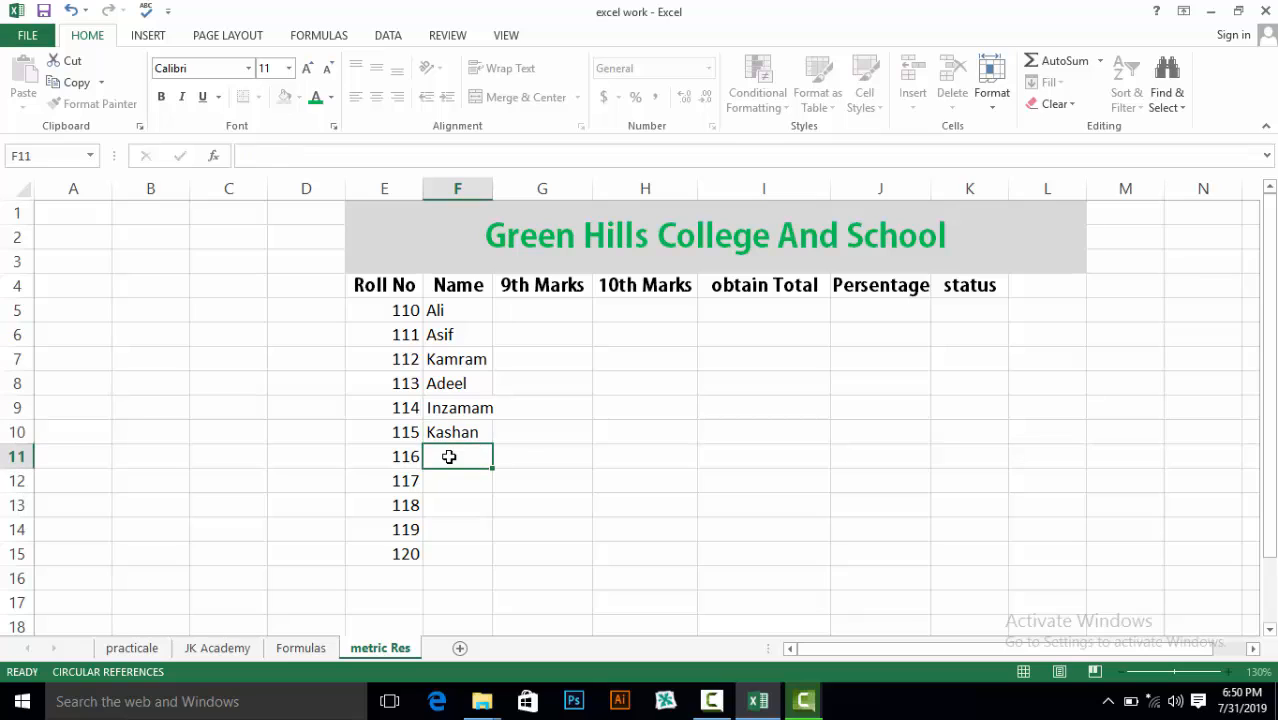
key(BackSpace)
text(Amjid)
key(Return)
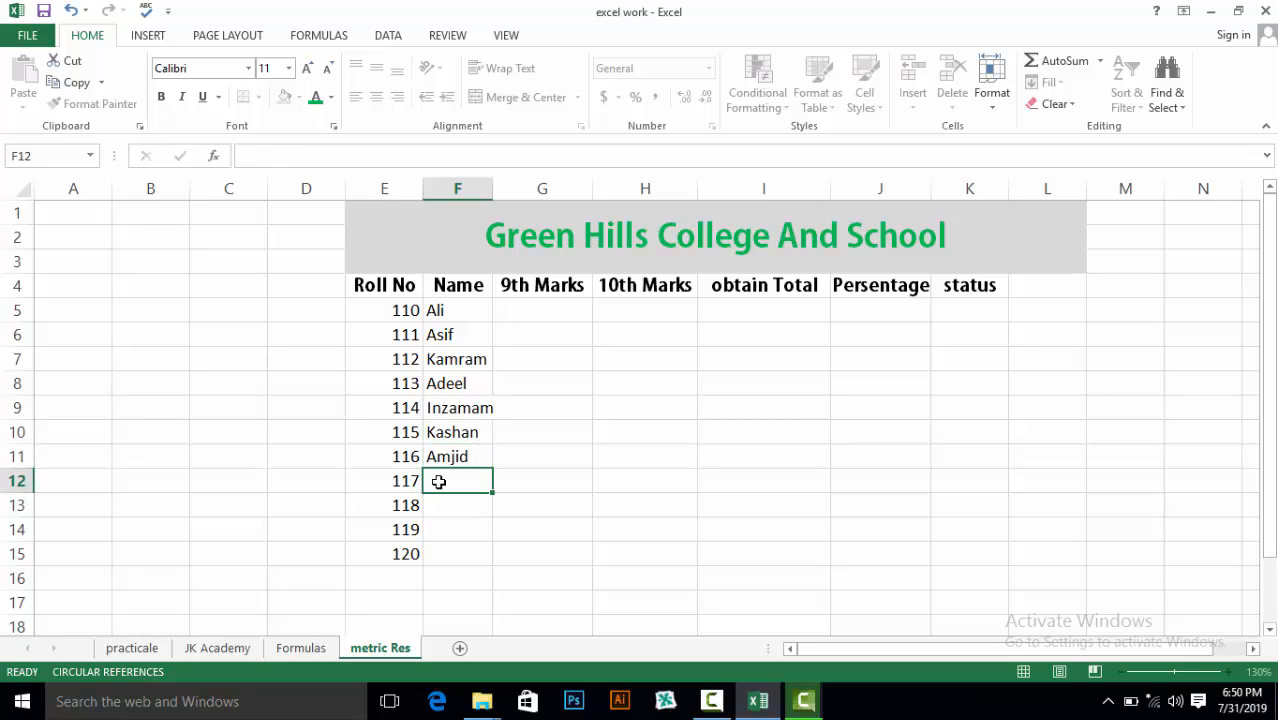
- Enter the last four students' names in F12:F15, beside roll numbers 117 to 120
text(A Ghaffar)
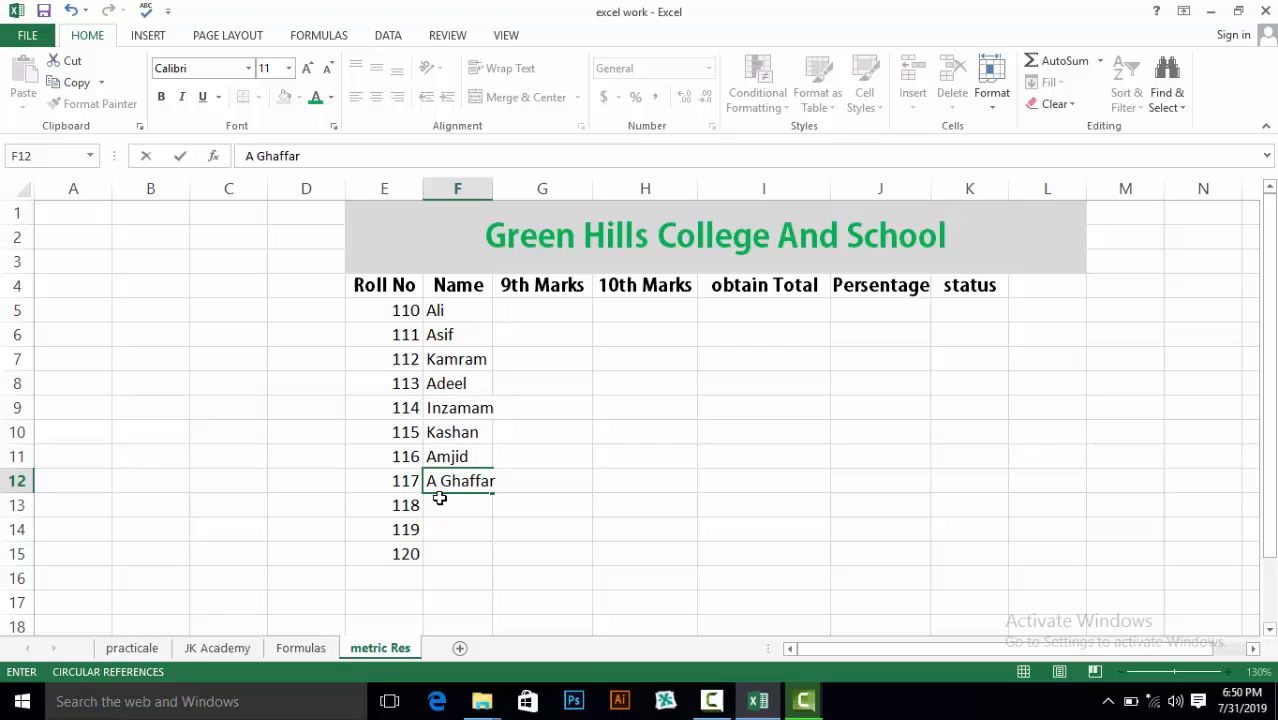
click(439, 505)
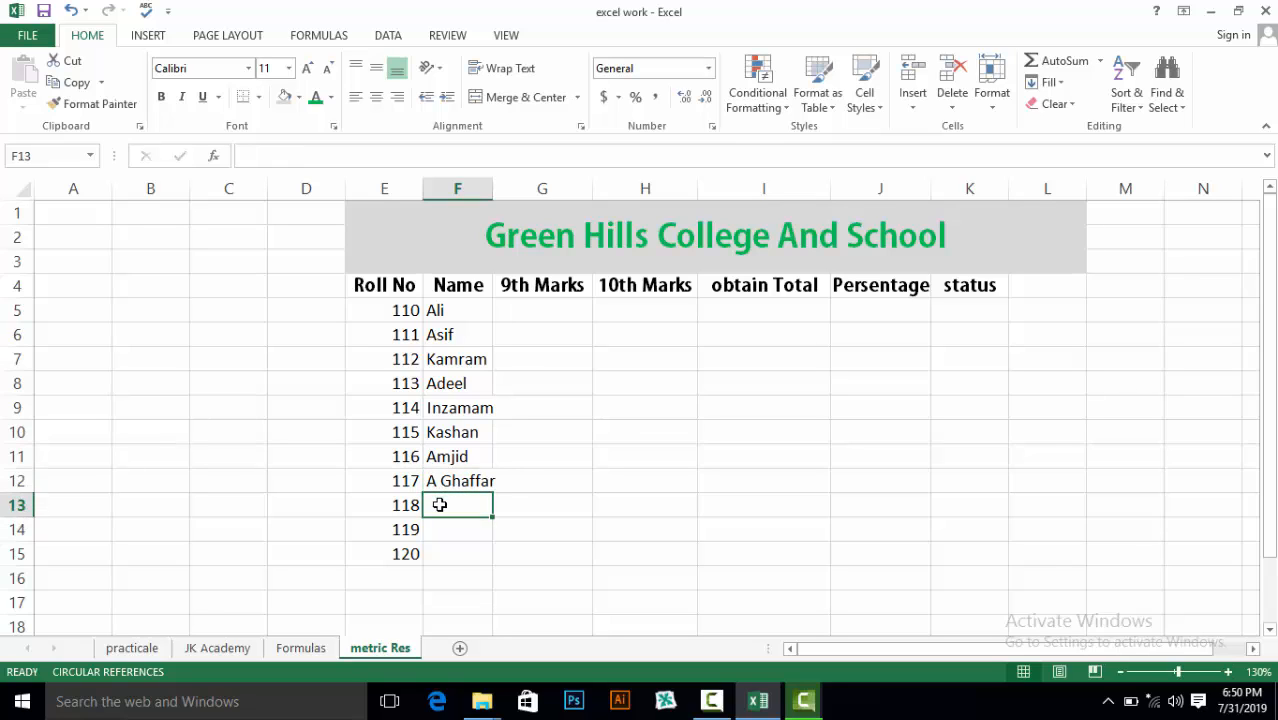
text(A Basit)
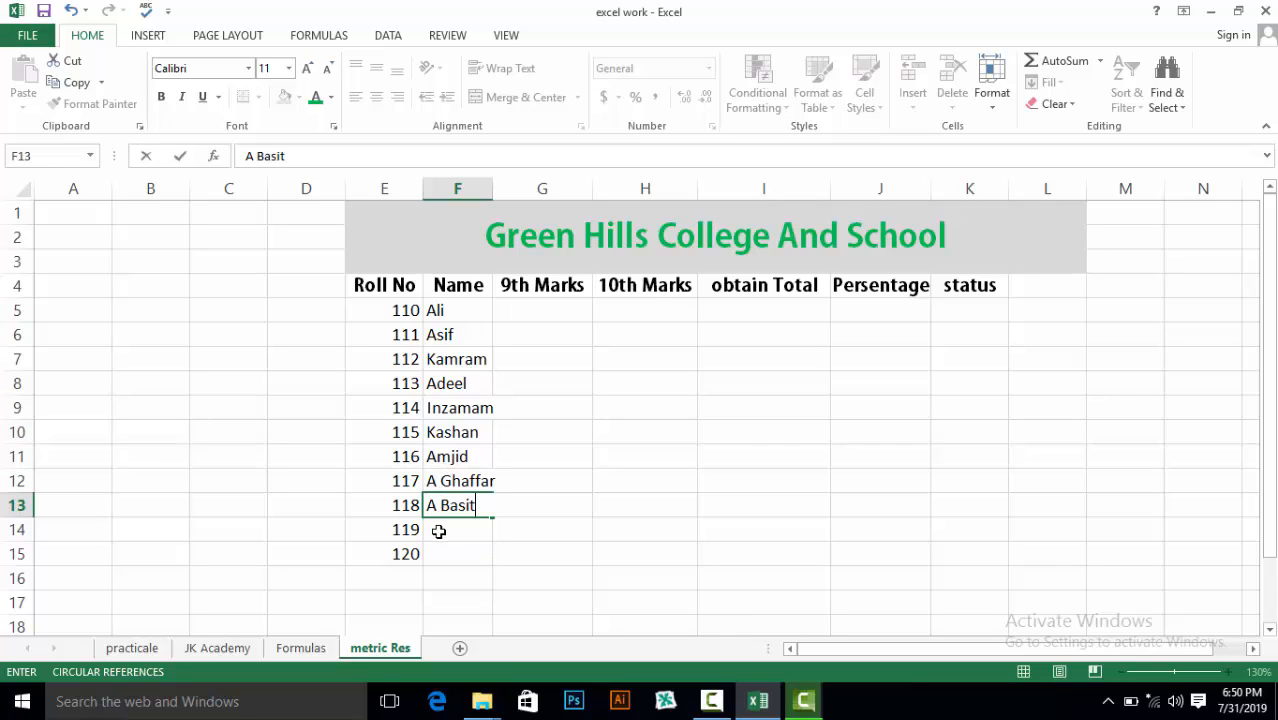
click(439, 529)
text(A)
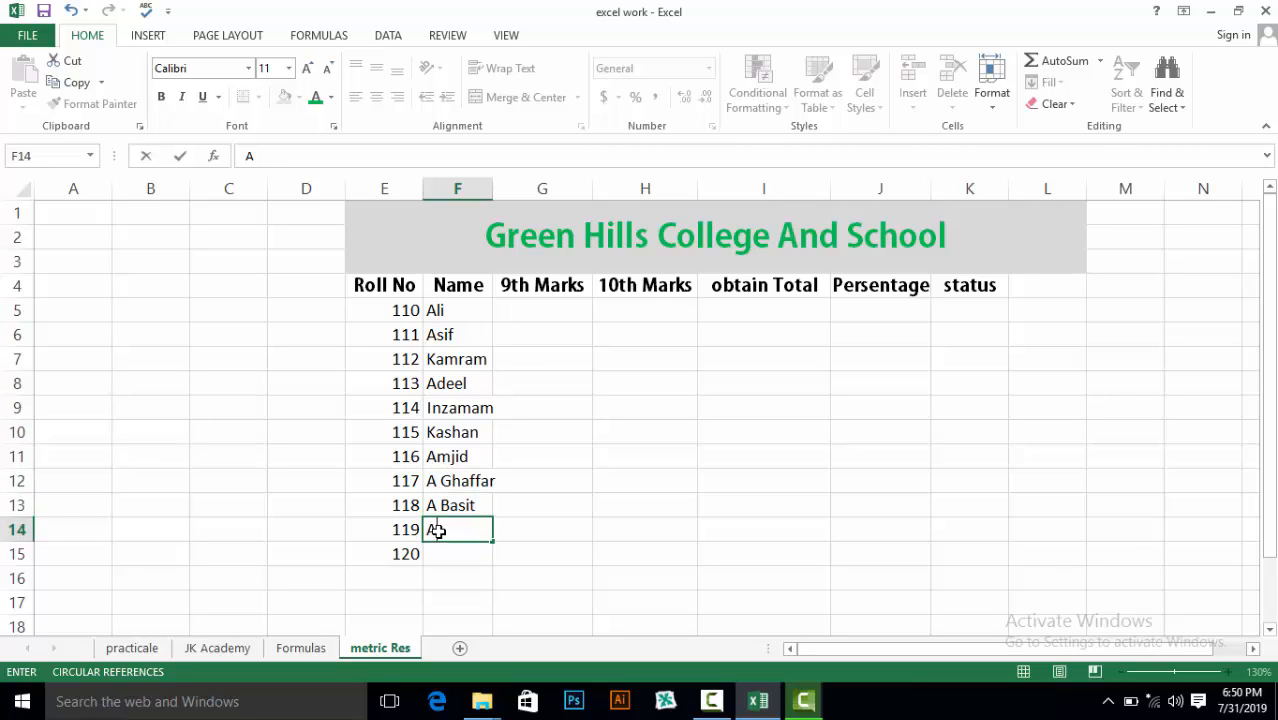
text( Manan)
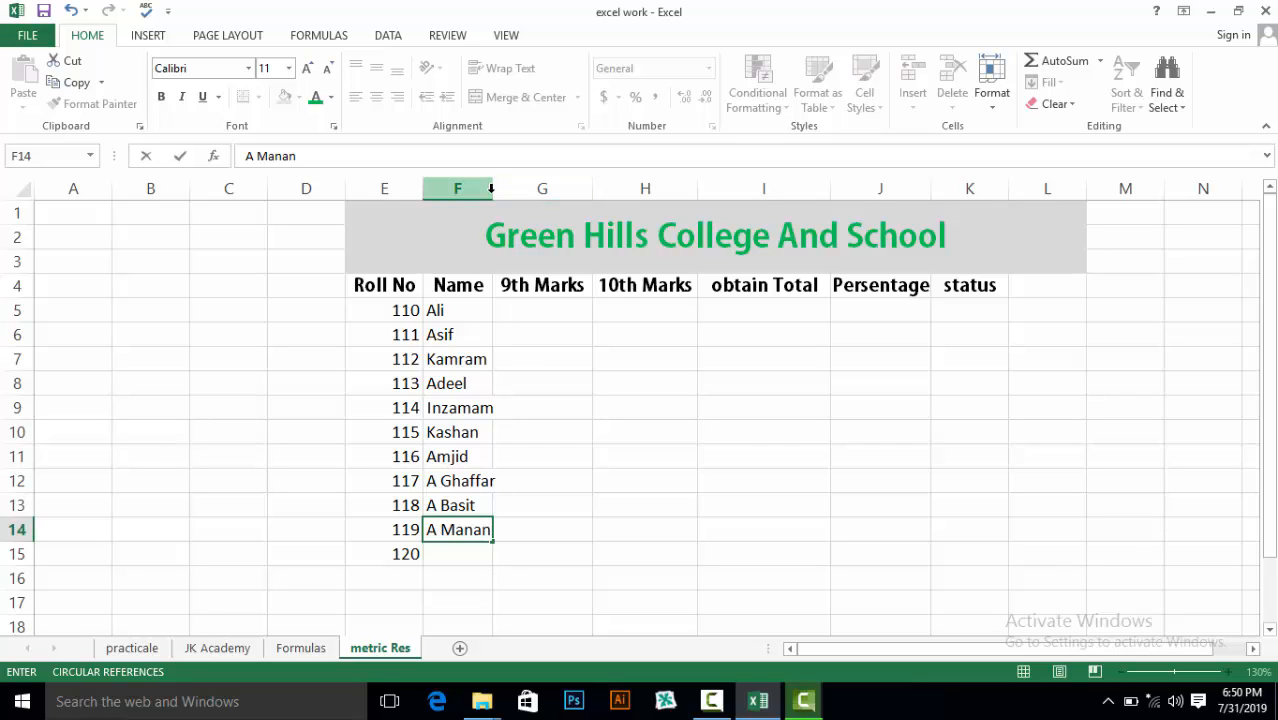
click(440, 556)
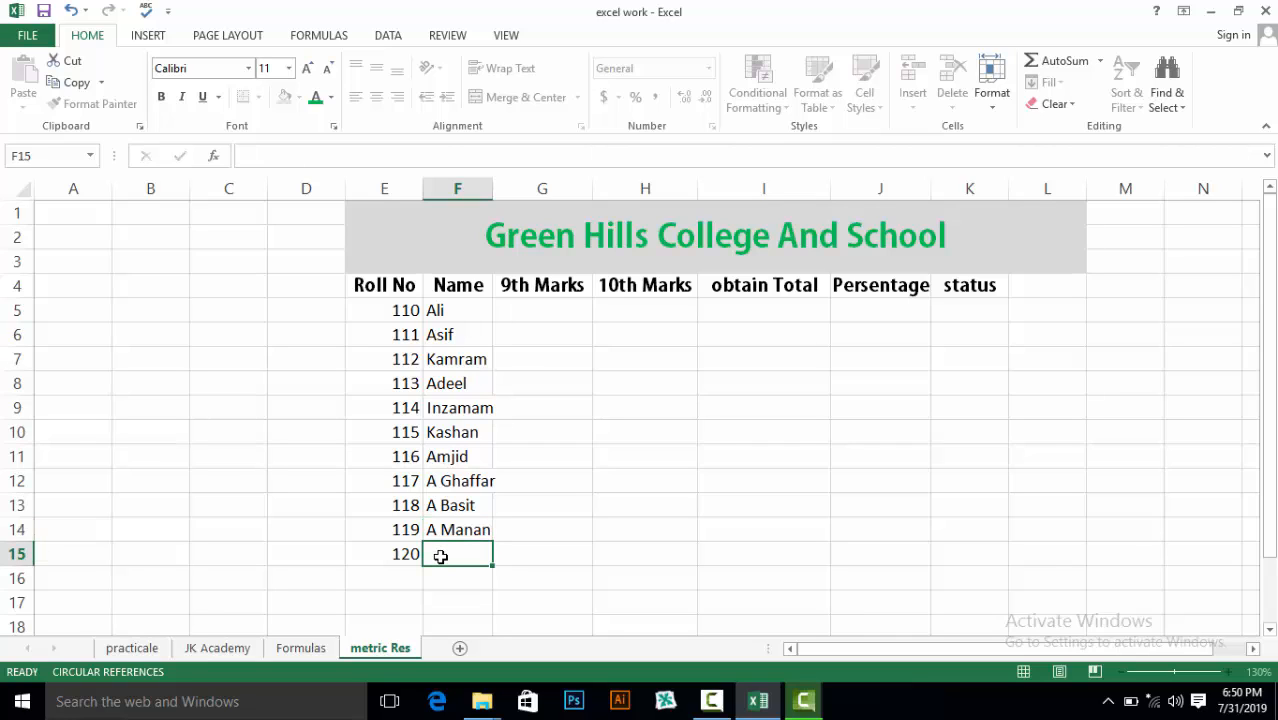
text(Sajid)
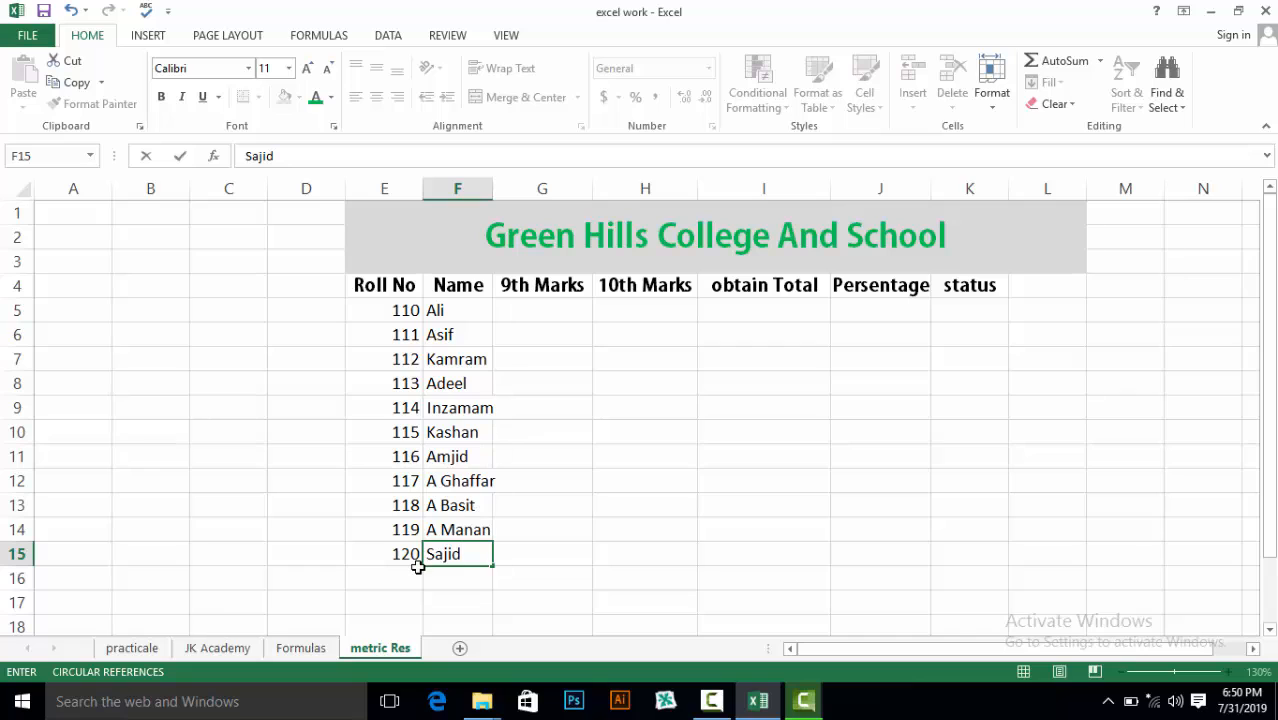
- Add the initial M before the student's name in F15 and widen column F slightly to fit the names
key(Left)
key(Left)
key(Left)
key(Left)
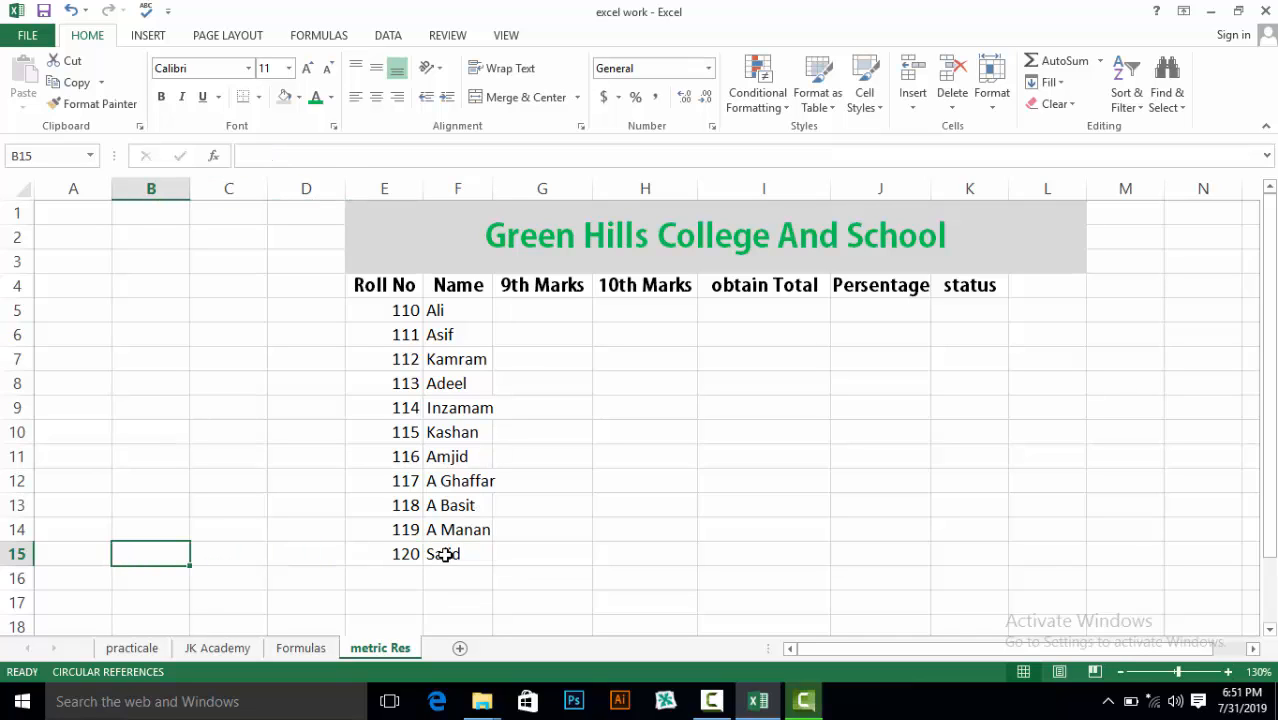
click(443, 554)
double_click(443, 554)
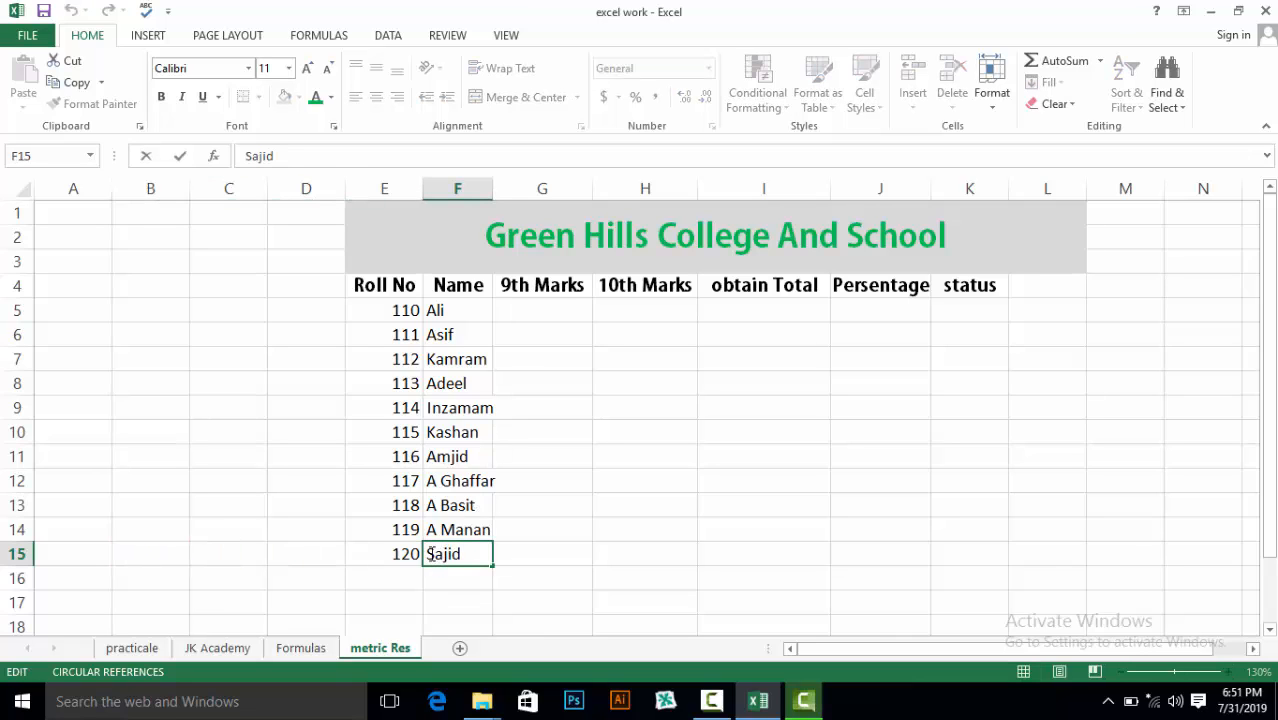
click(428, 553)
text(M)
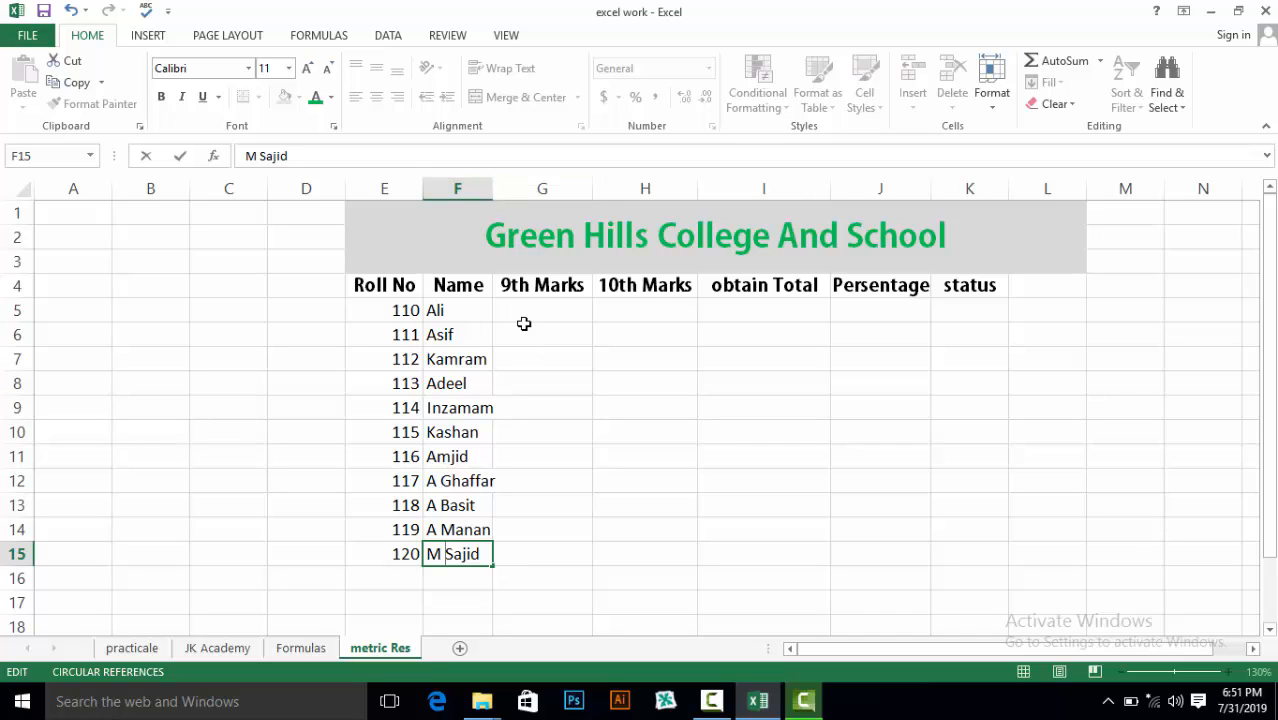
click(553, 376)
drag(493, 189, 506, 191)
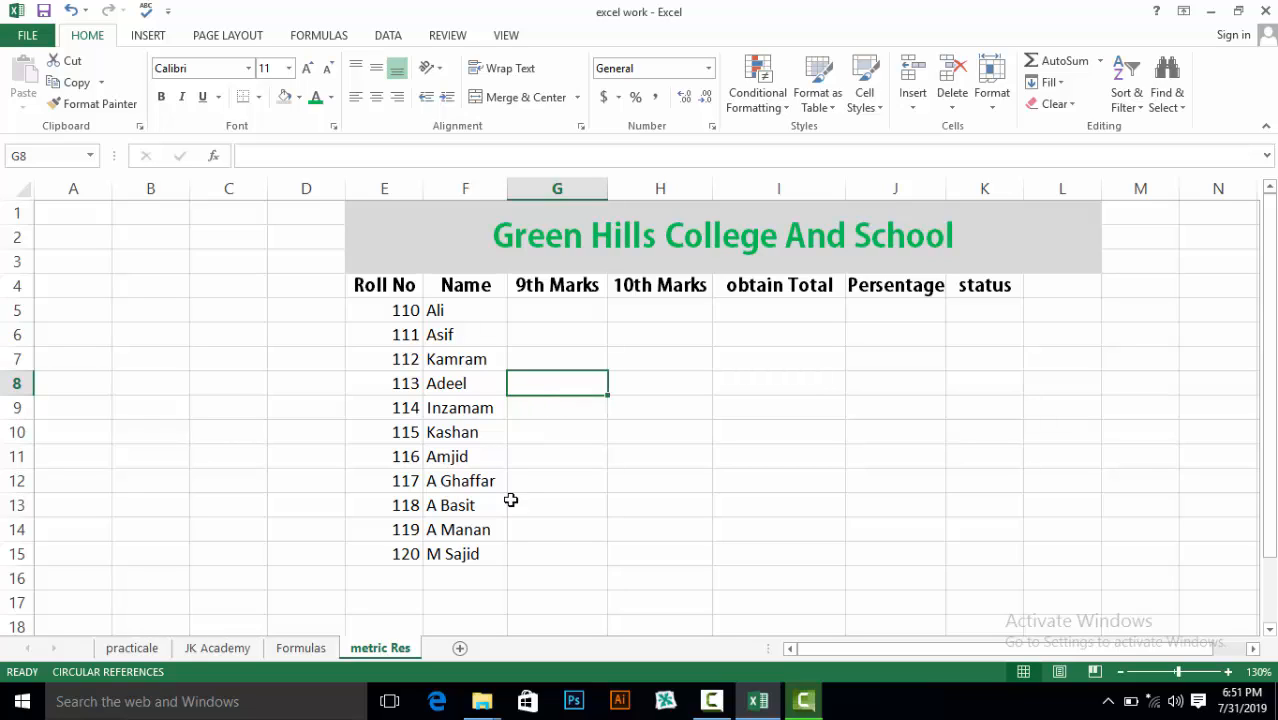
- Enter the 9th marks 440, 340, 500 and 200 in G5:G8 for roll numbers 110 to 113
click(535, 305)
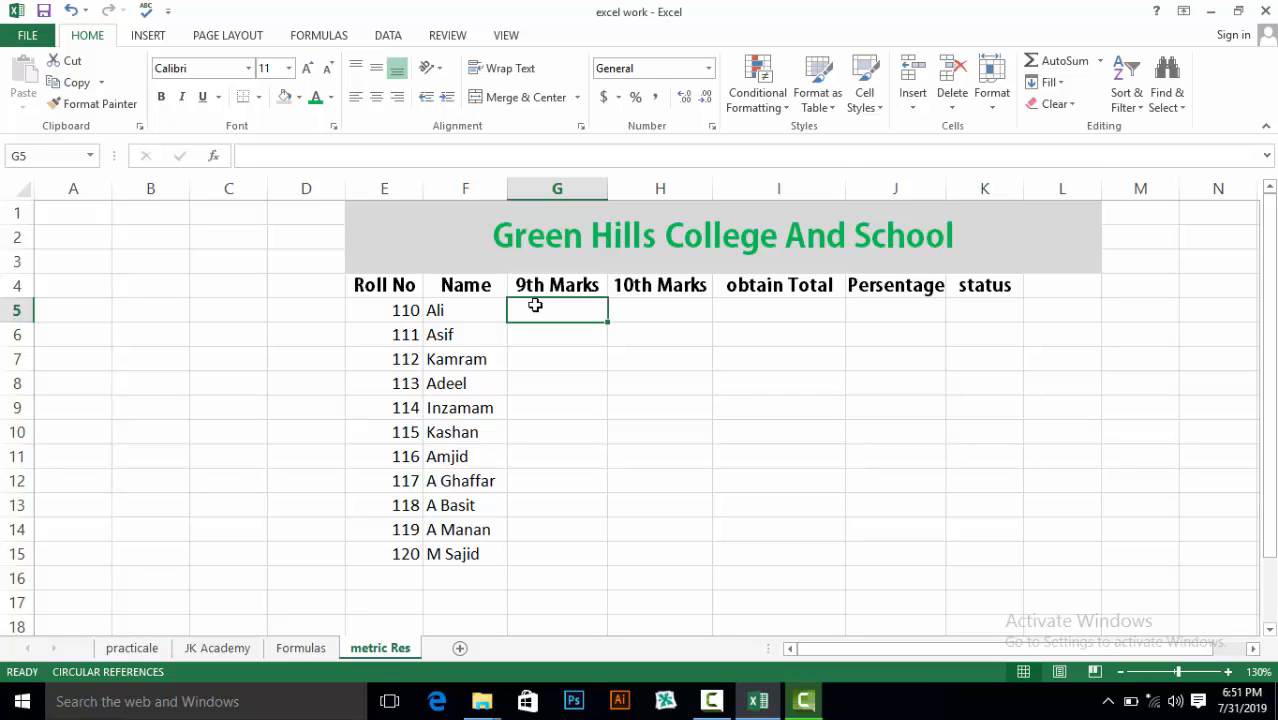
text(440)
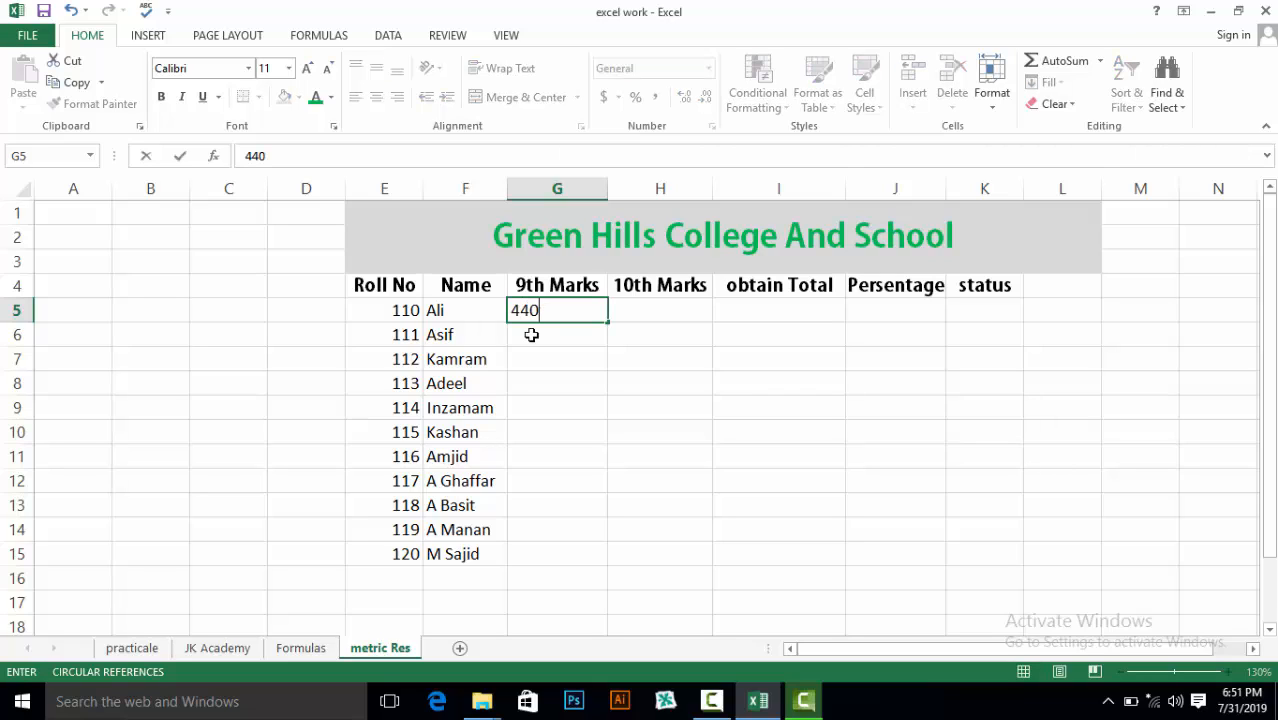
key(Return)
text(340)
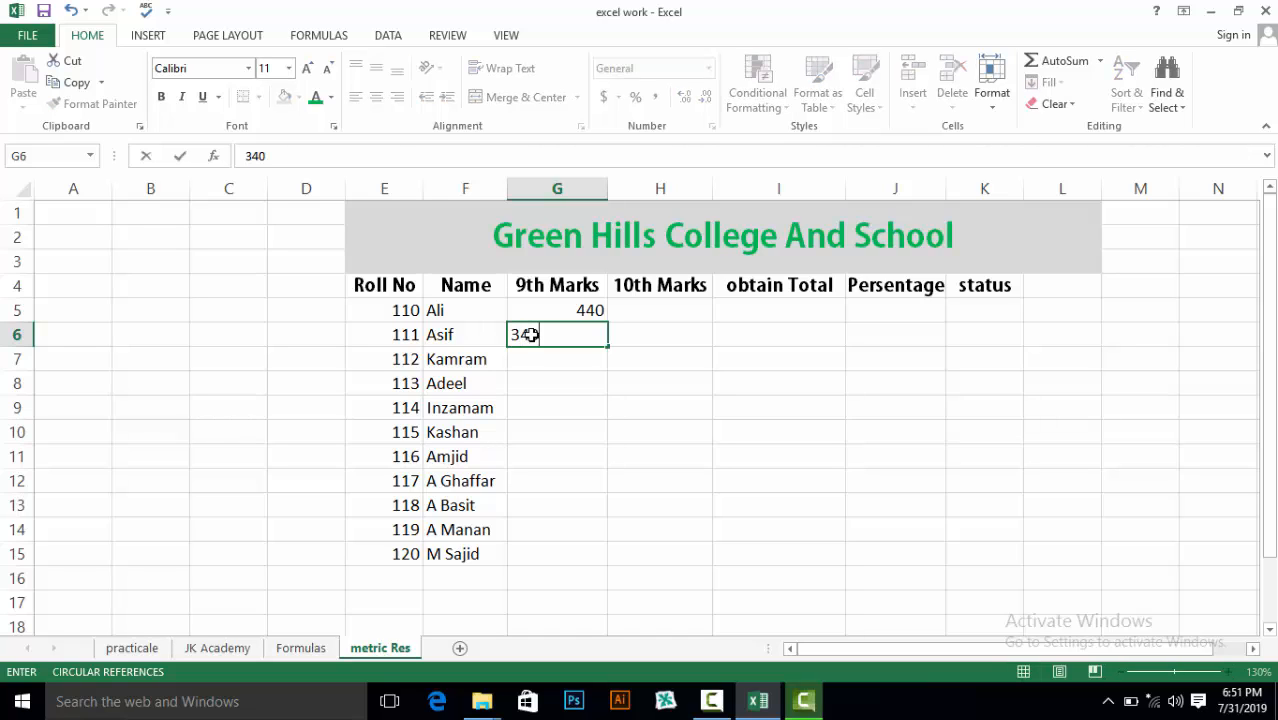
key(Return)
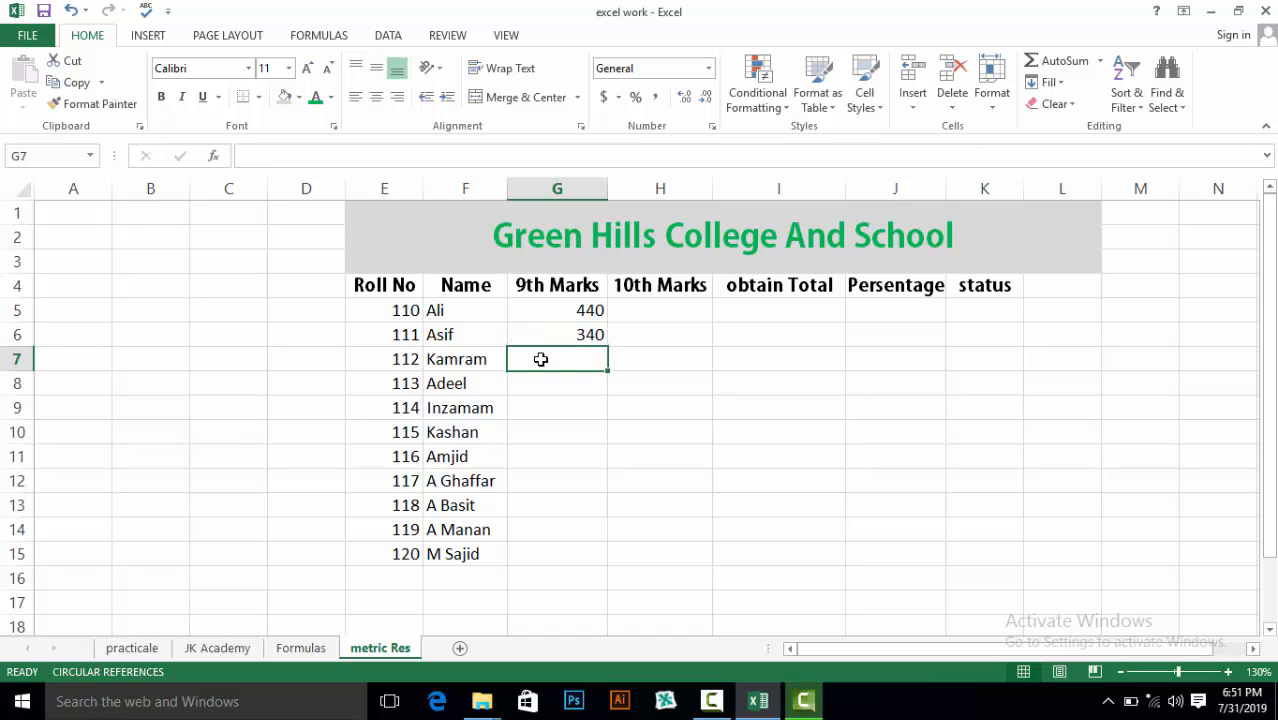
text(500)
key(Return)
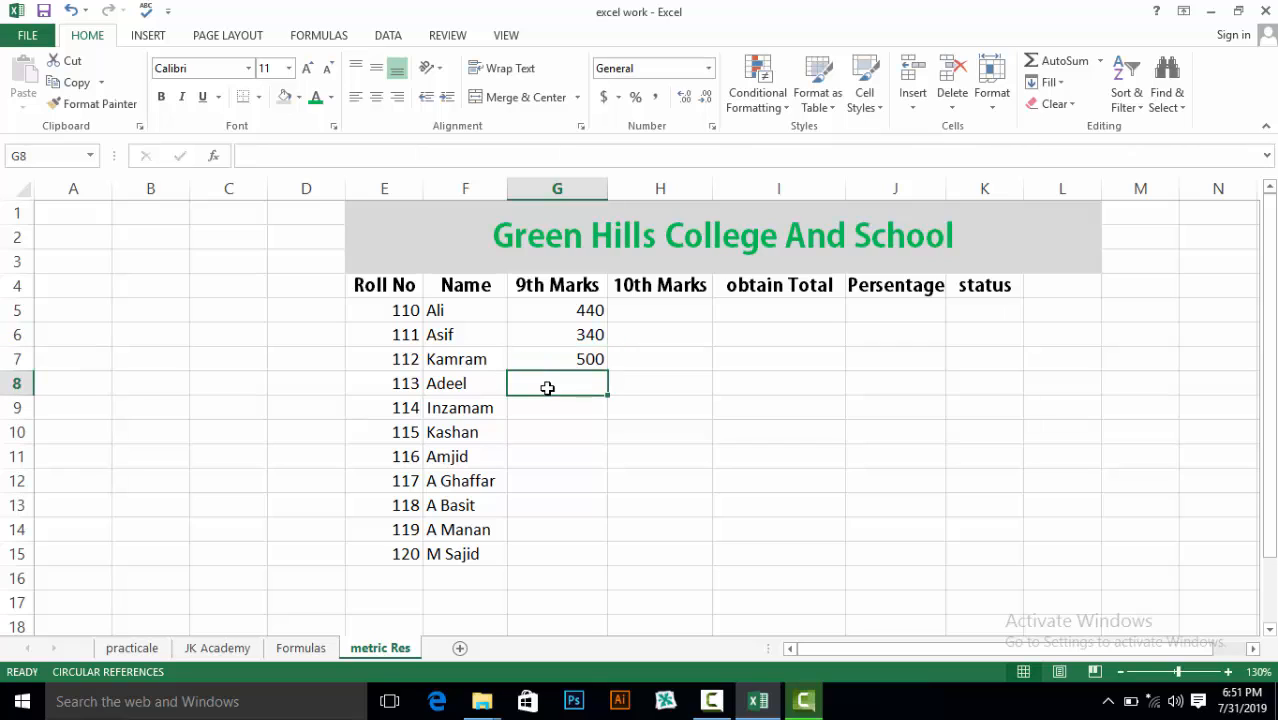
text(200)
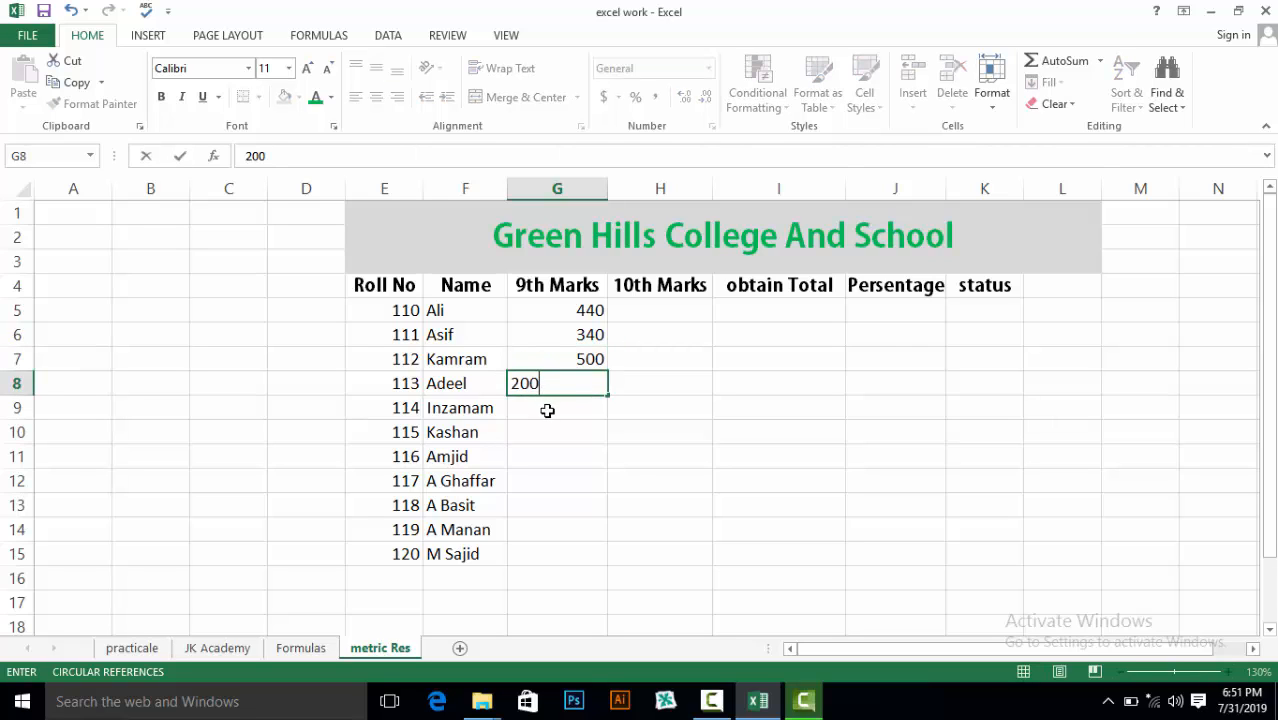
key(Return)
- Enter the 9th marks 340, 400 and 350 in G9:G11 for roll numbers 114 to 116
text(140)
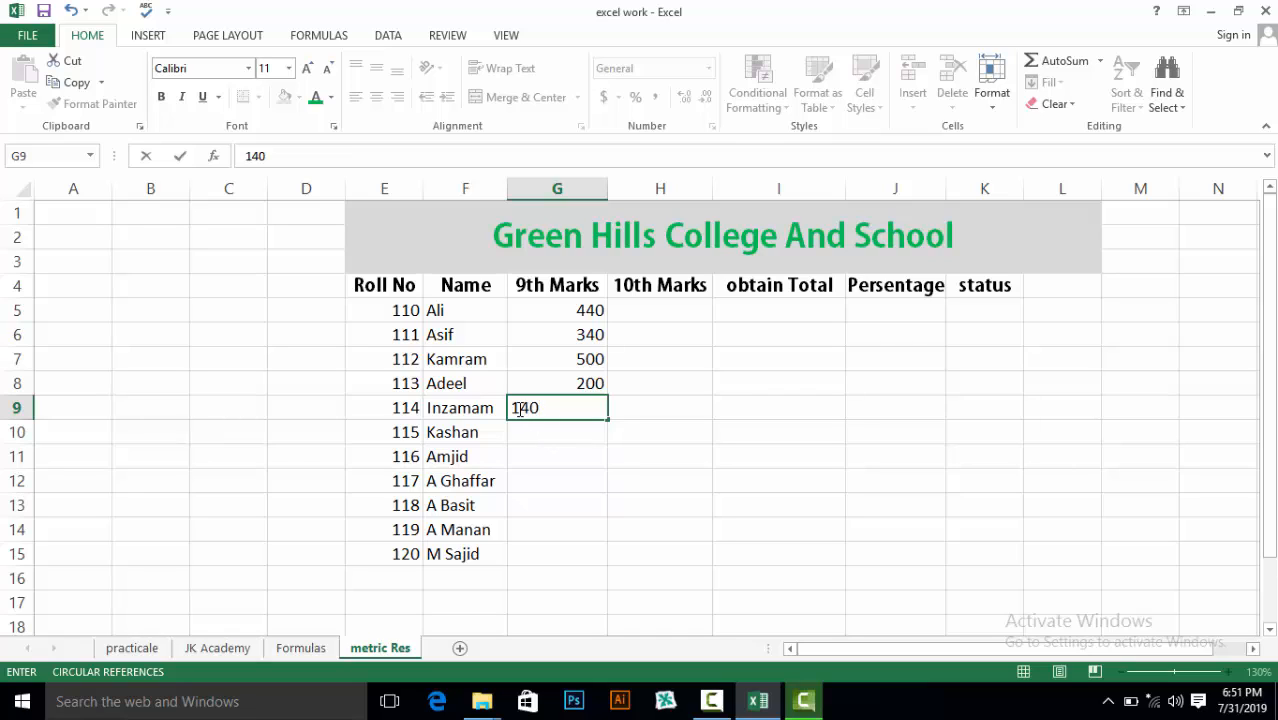
drag(519, 408, 511, 408)
text(3)
click(536, 436)
text(400)
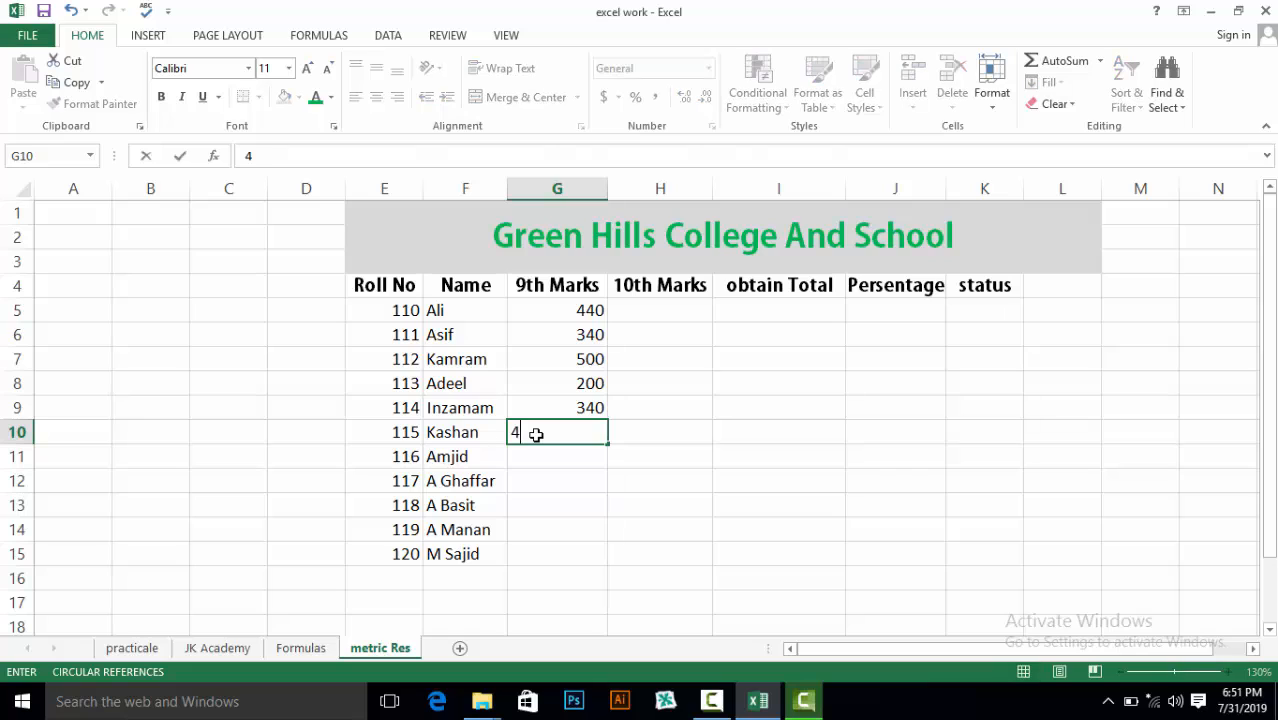
click(543, 457)
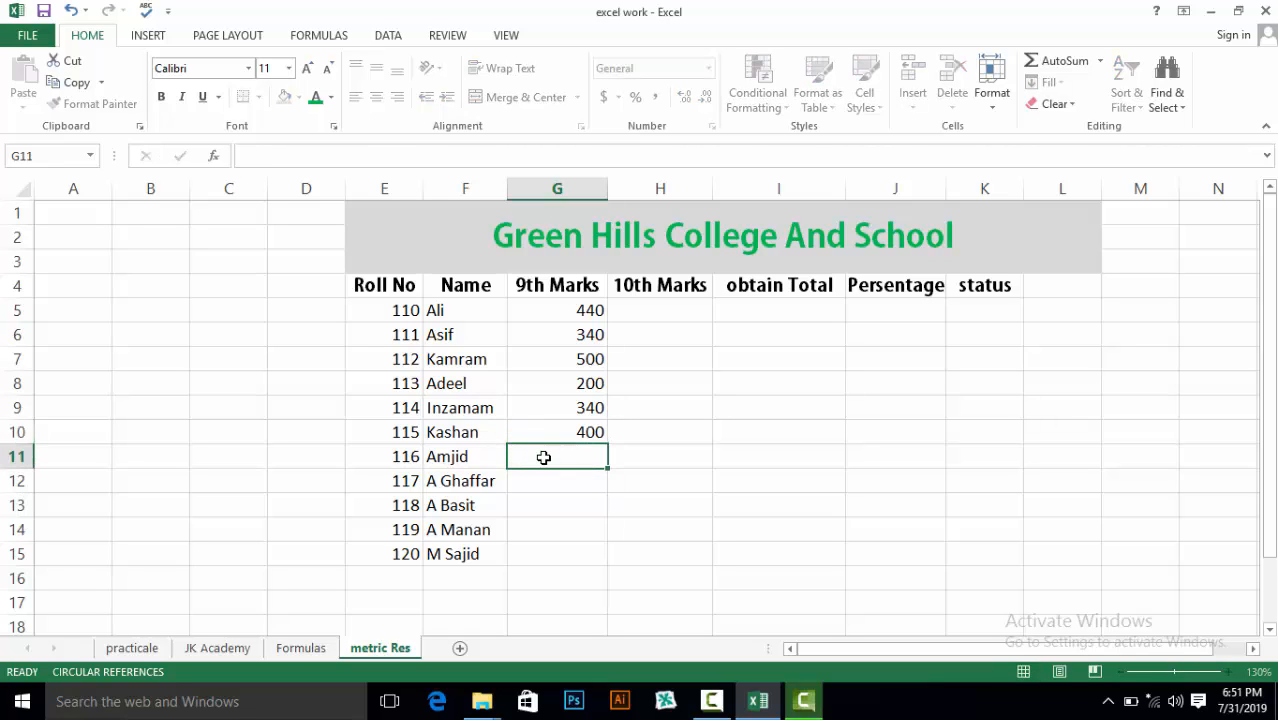
text(350)
click(571, 479)
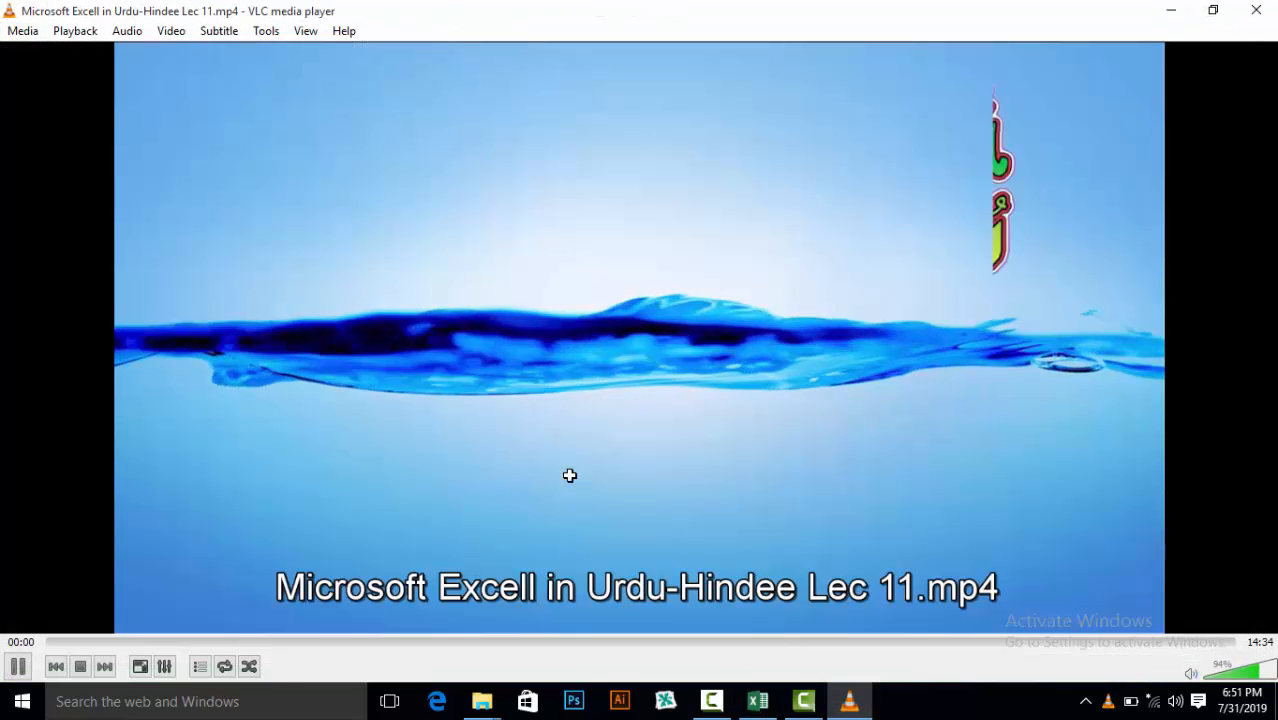
- Pause the lecture video in VLC media player and return to the Excel workbook
click(17, 667)
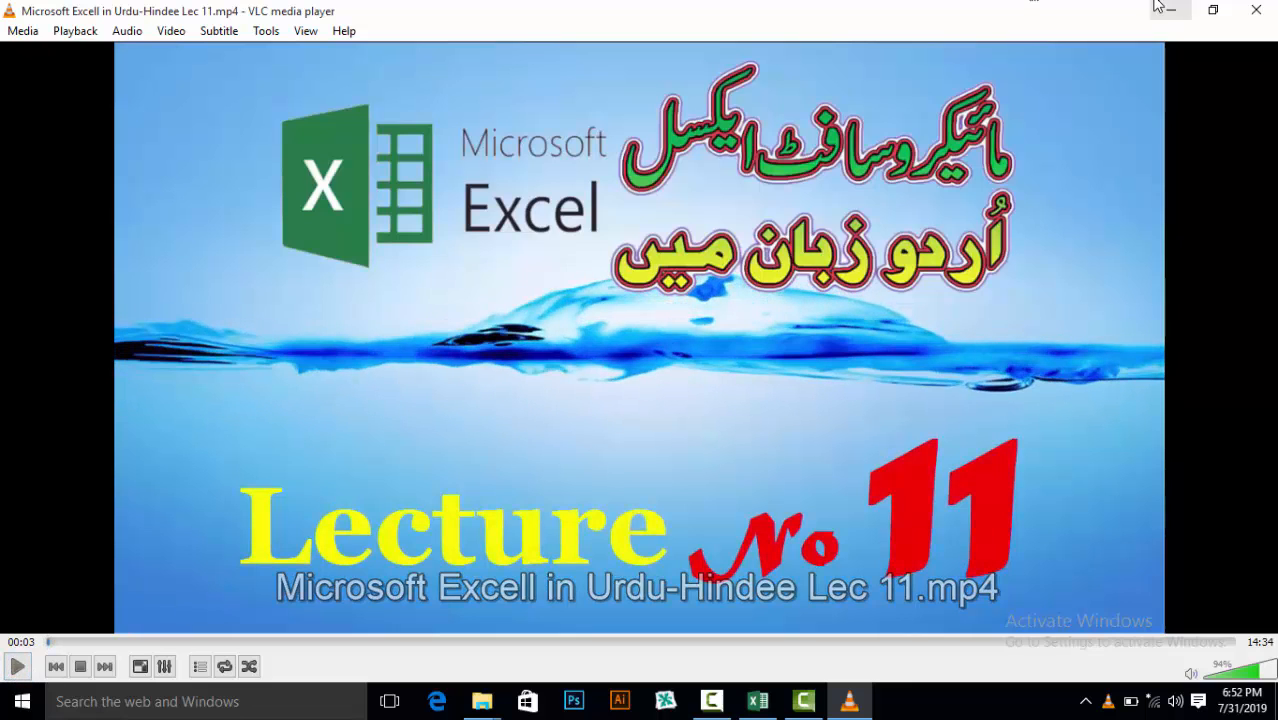
- Enter the 9th marks 360, 400, 100 and 170 in G12:G15 for roll numbers 117 to 120
text(5)
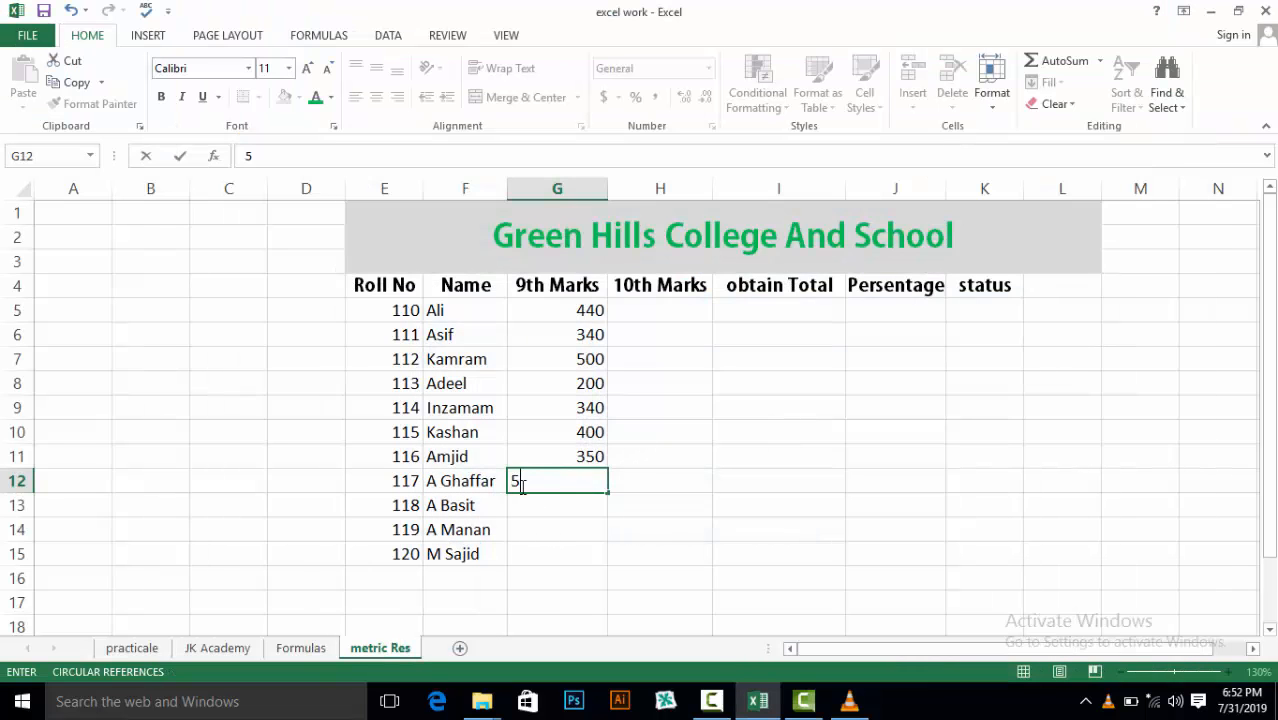
key(BackSpace)
text(360)
key(Return)
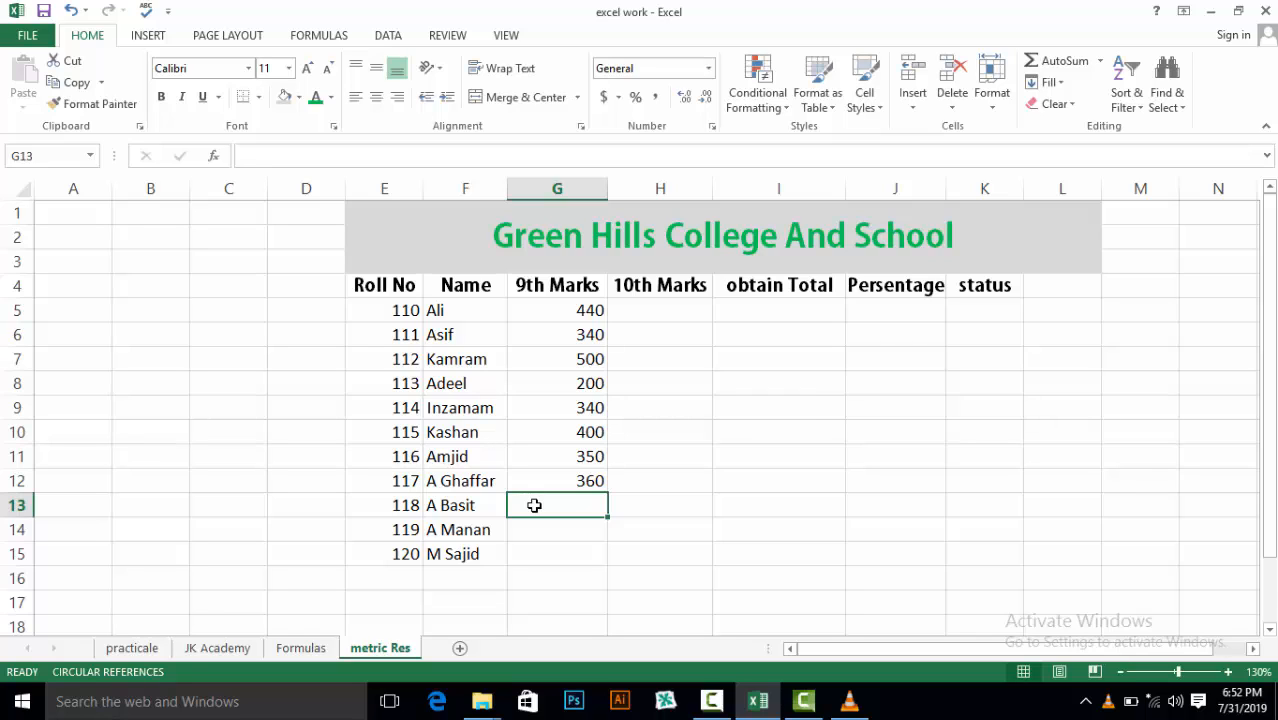
text(40)
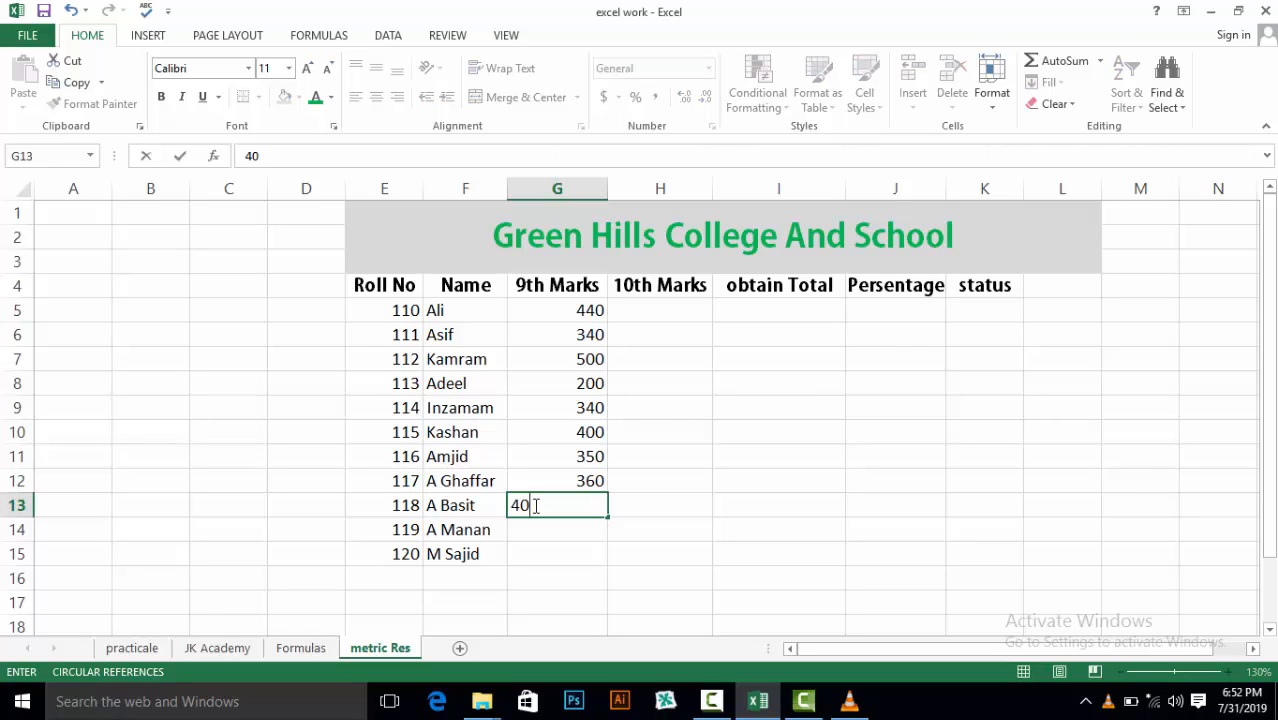
text(0)
key(Return)
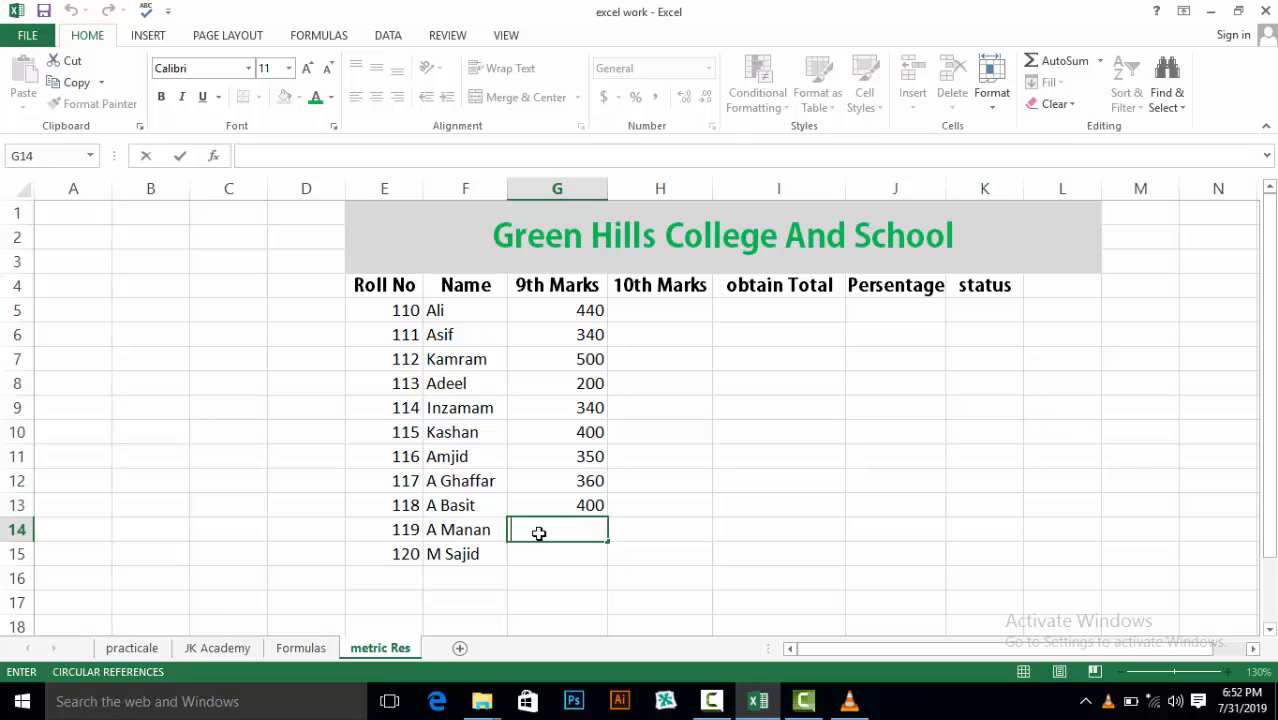
text(100)
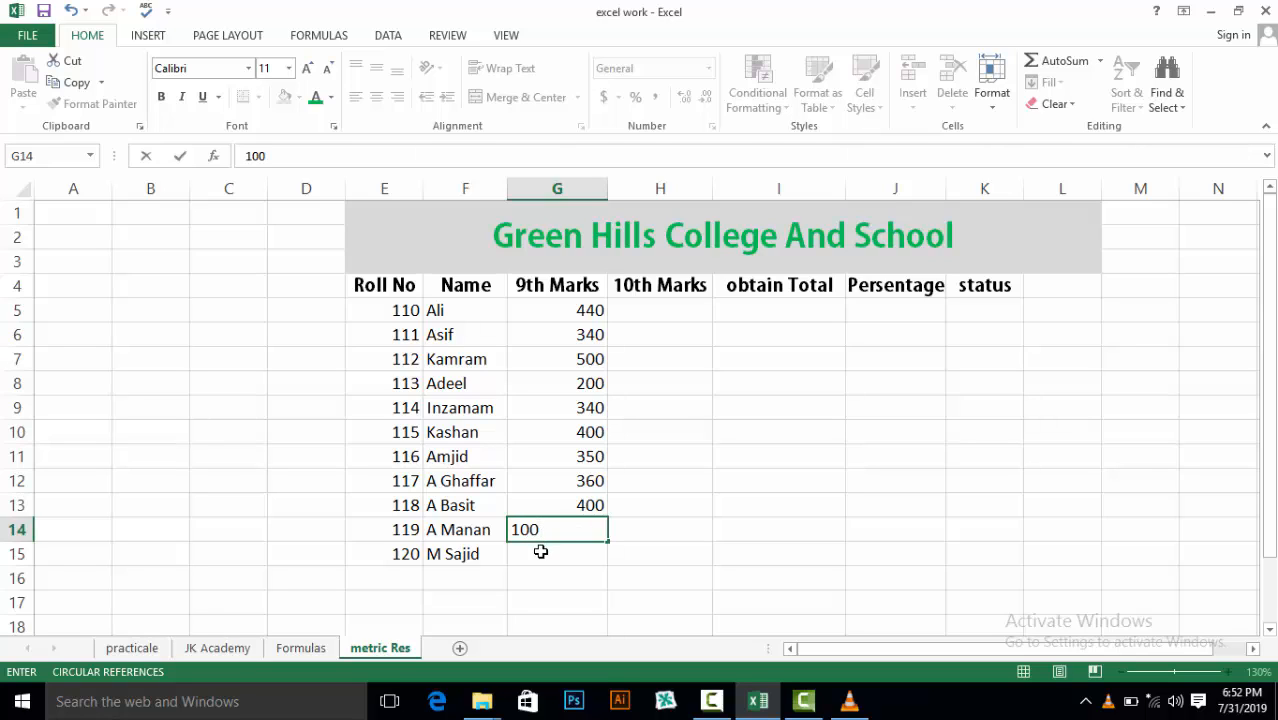
key(Return)
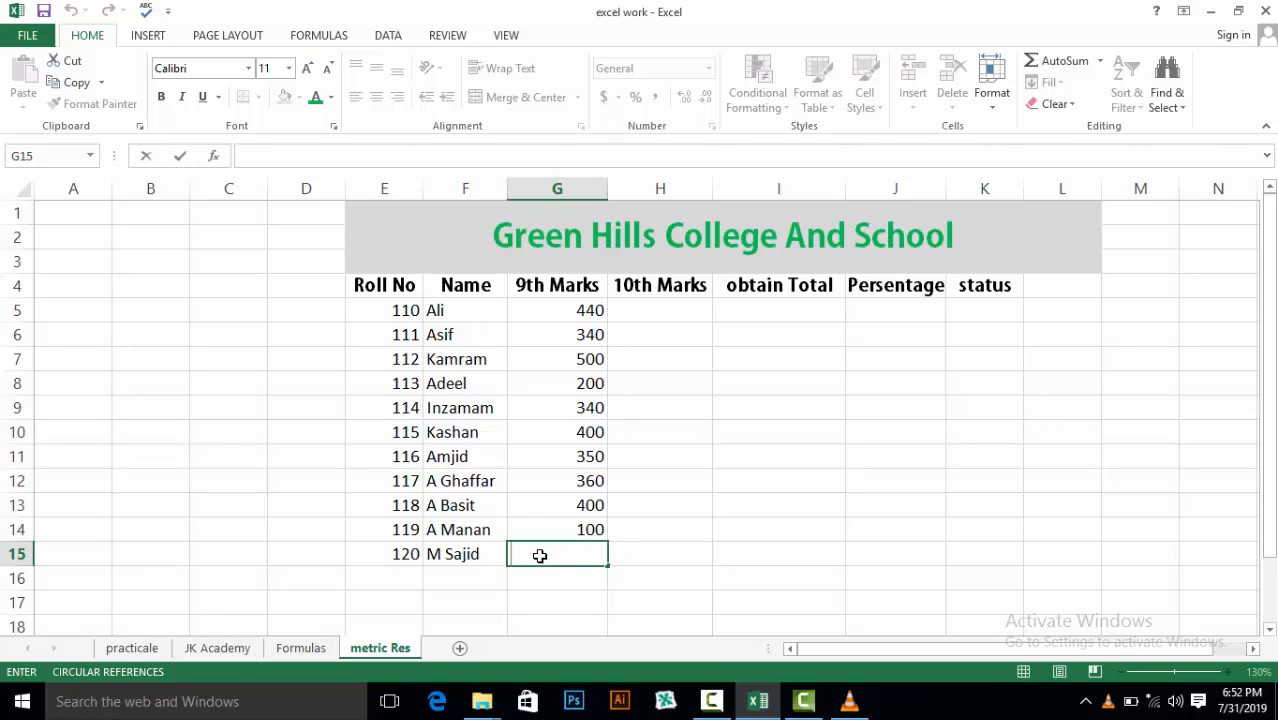
text(170)
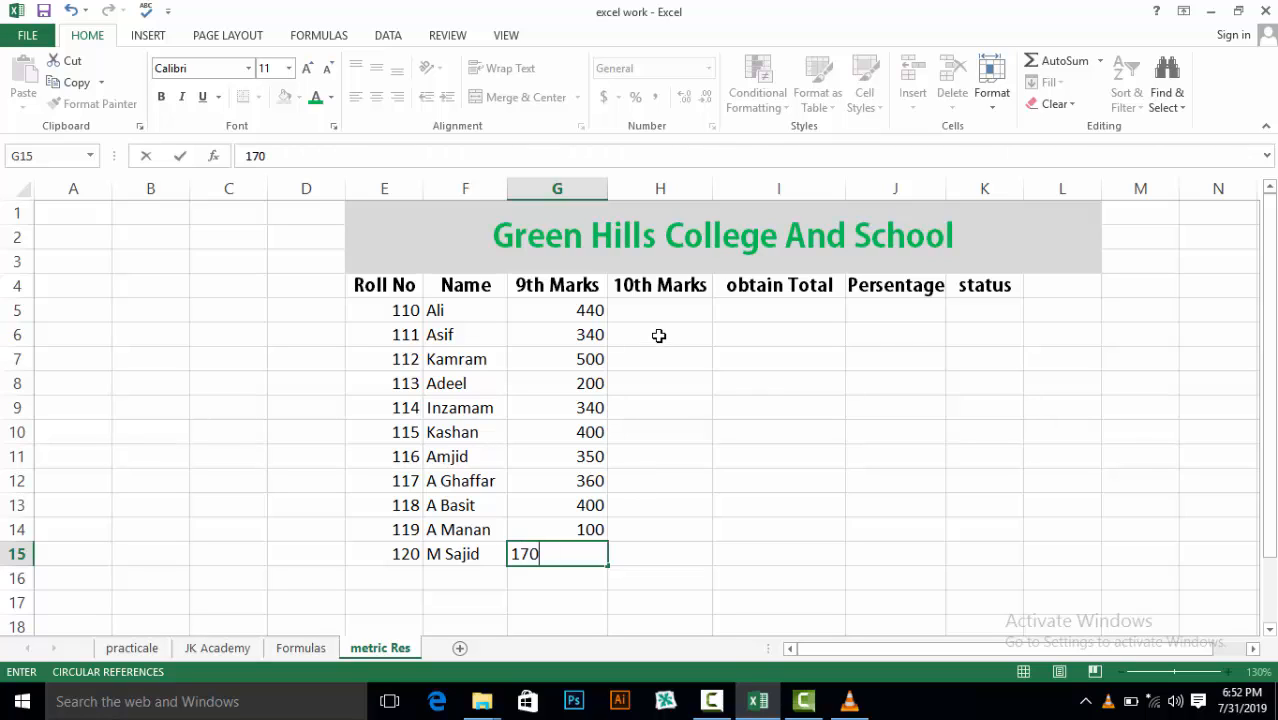
- Enter the 10th marks 500, 430, 250 and 170 in H5:H8 for roll numbers 110 to 113
click(654, 300)
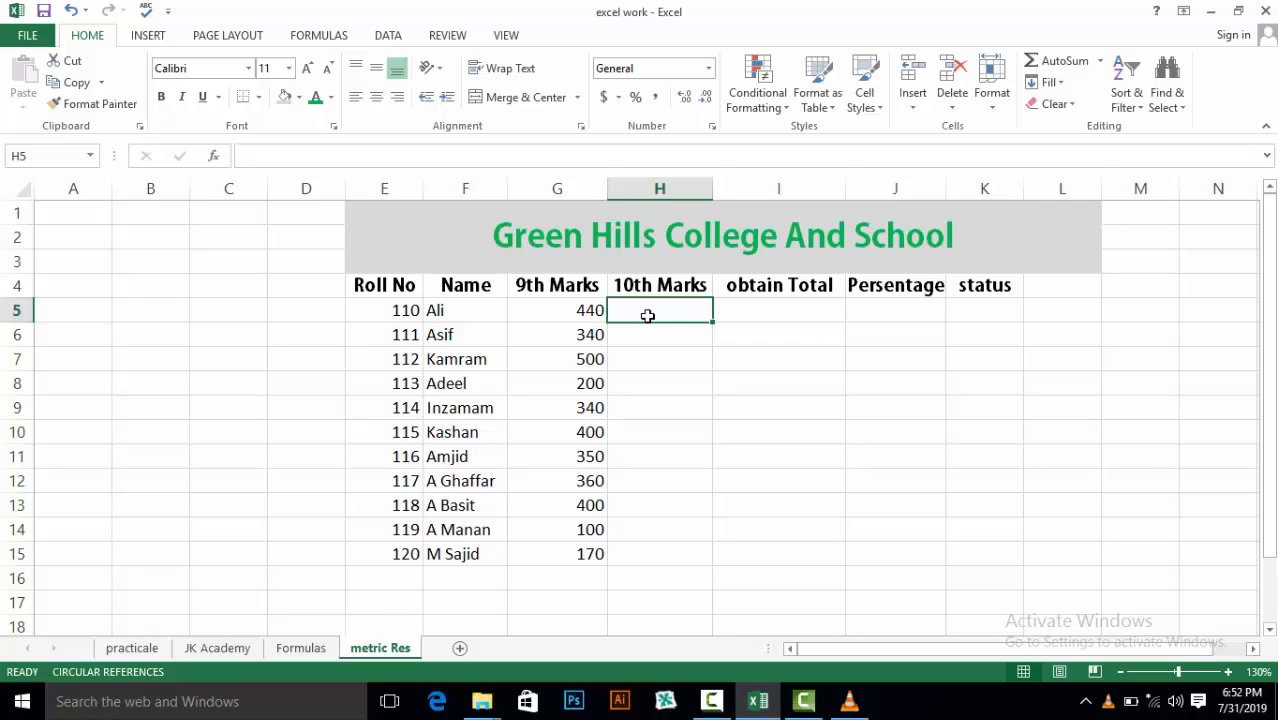
text(500)
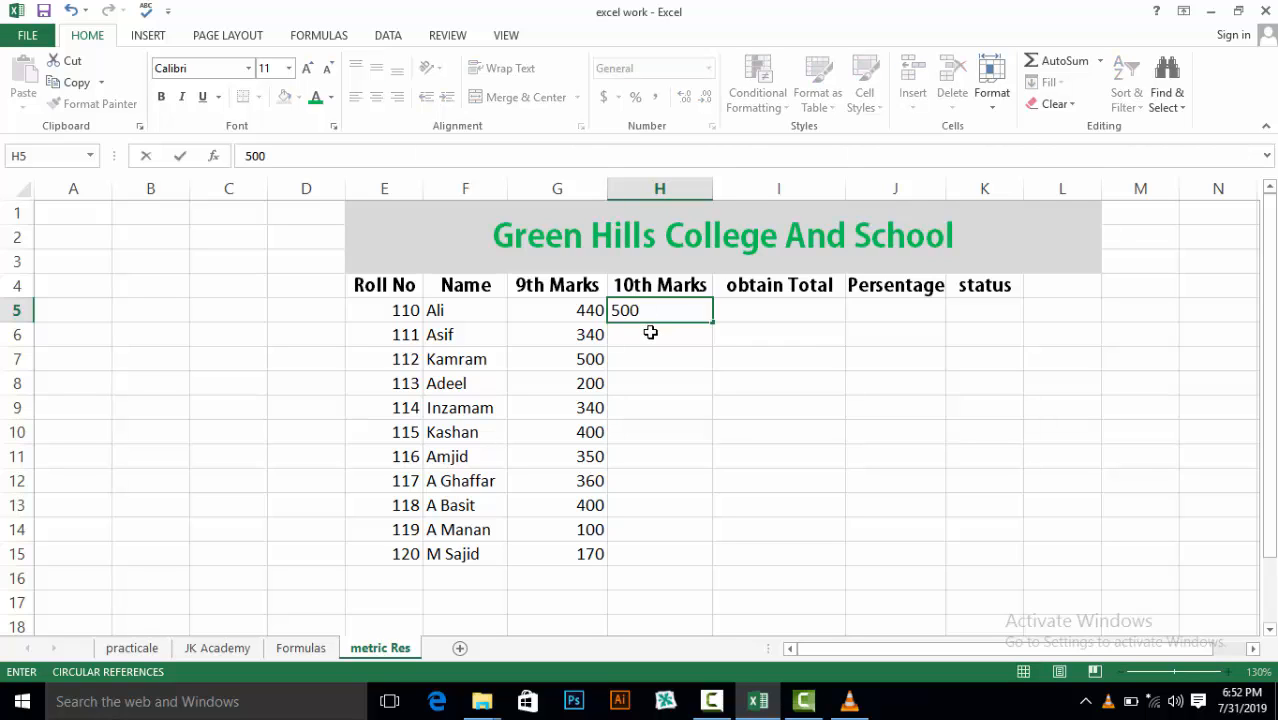
key(Return)
text(430)
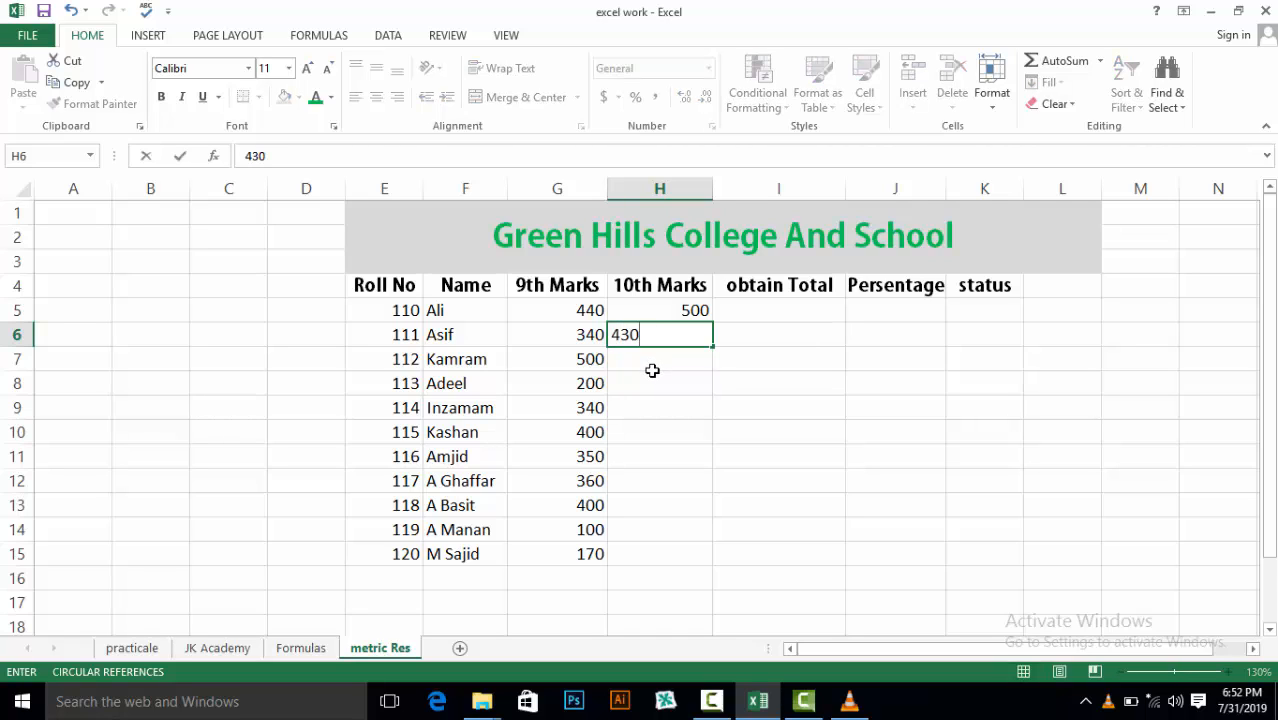
key(Return)
text(250)
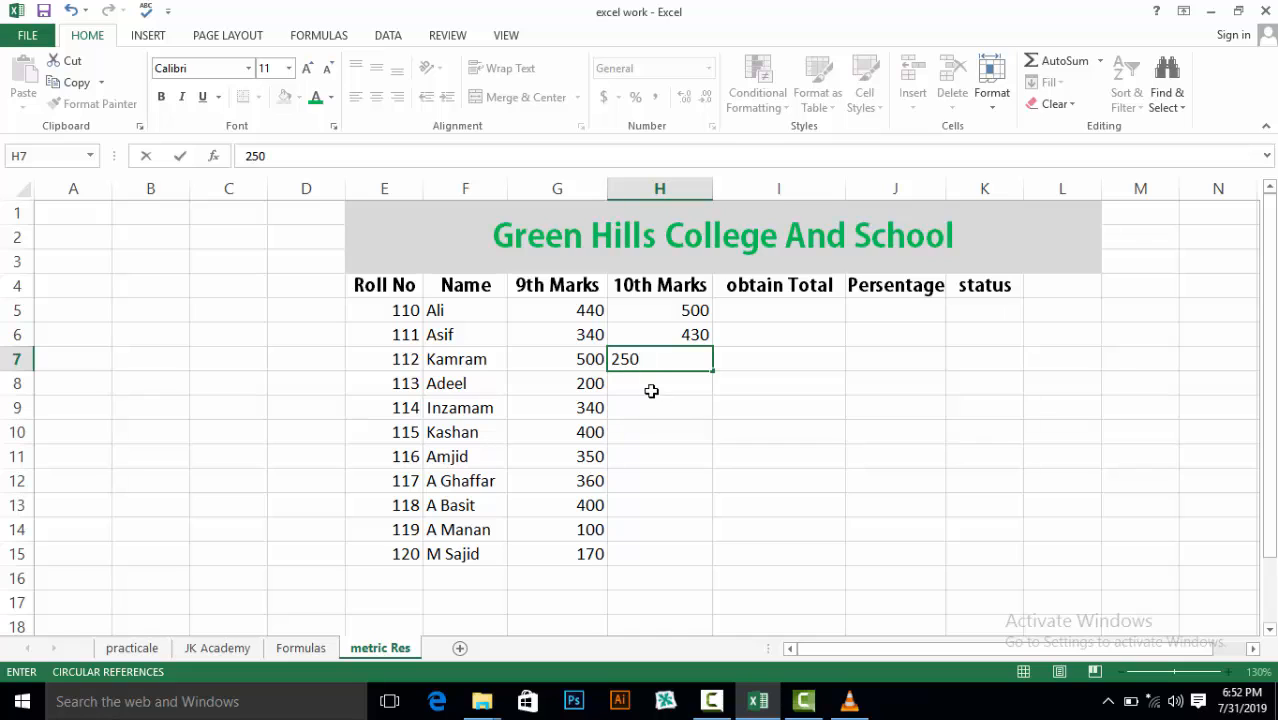
key(Return)
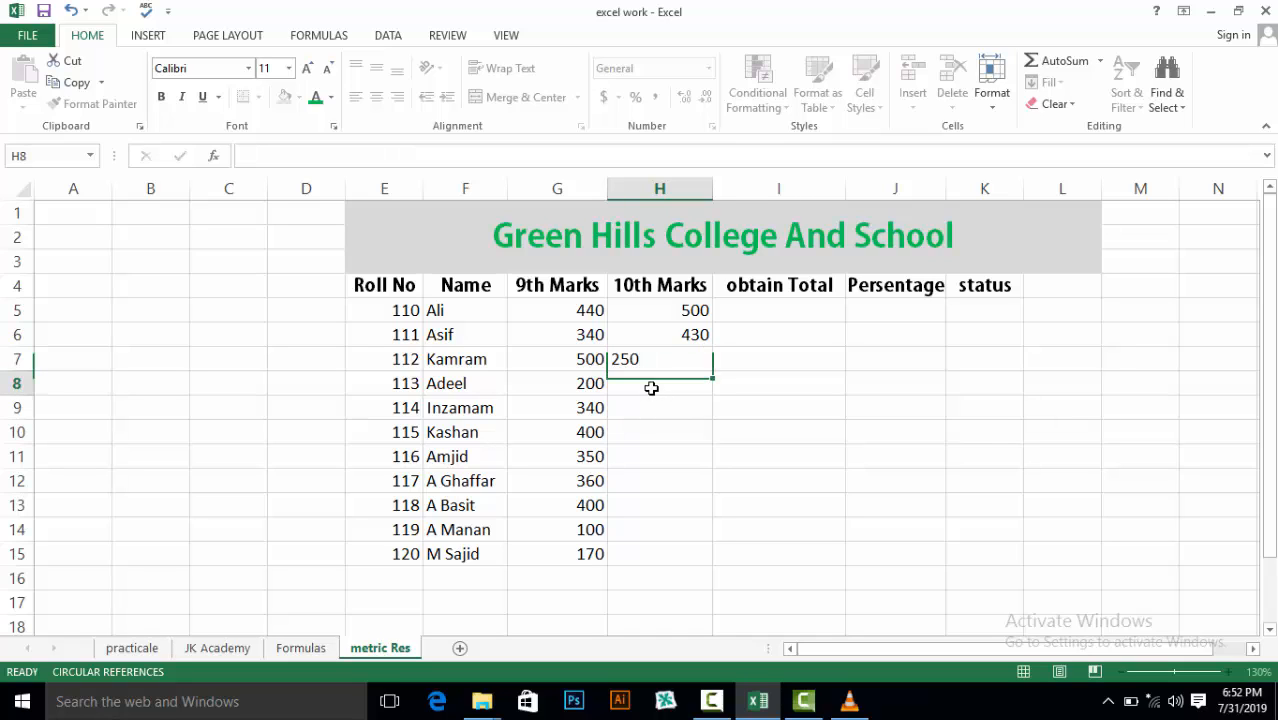
text(170)
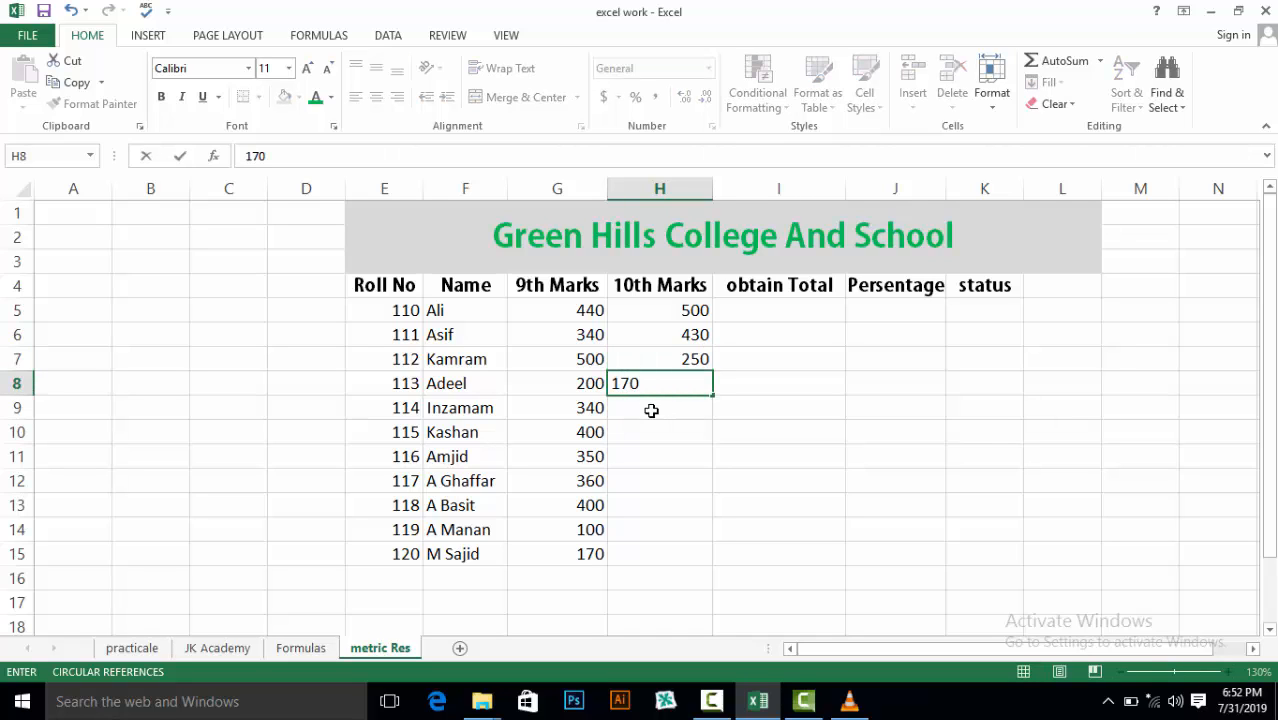
key(Return)
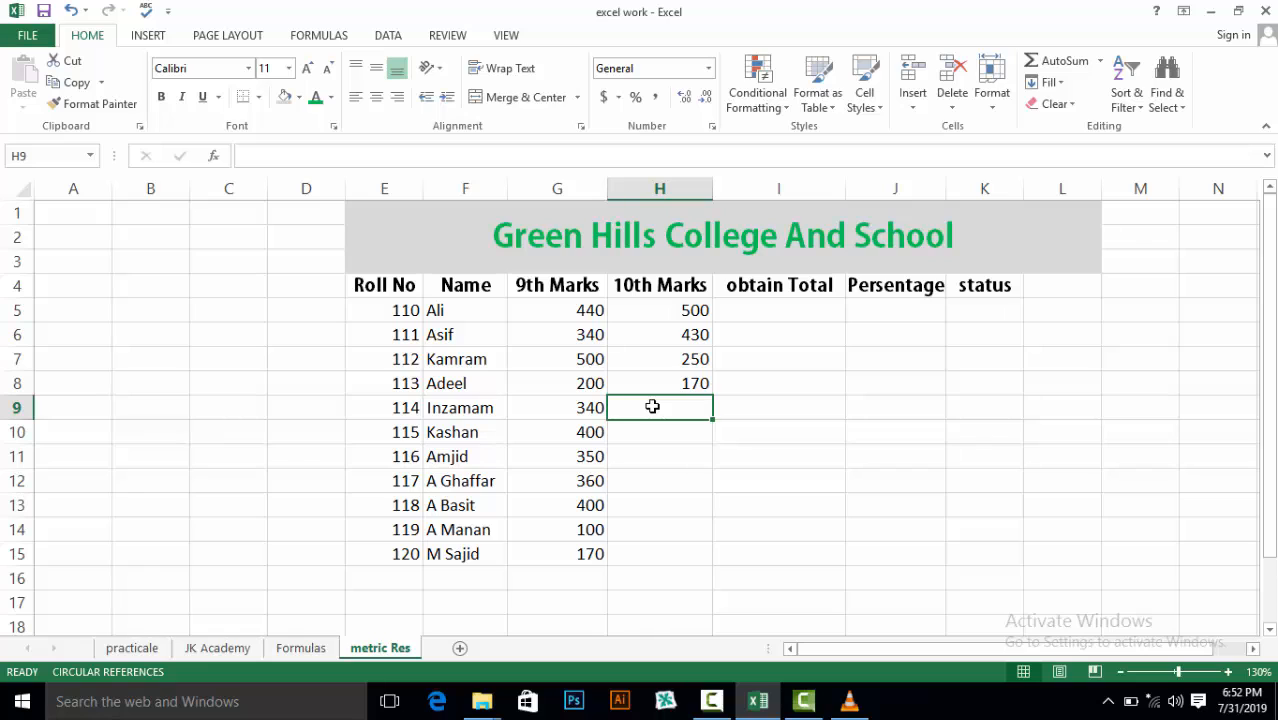
- Enter the 10th marks 500, 230 and 340 in H9:H11 for roll numbers 114 to 116
text(500)
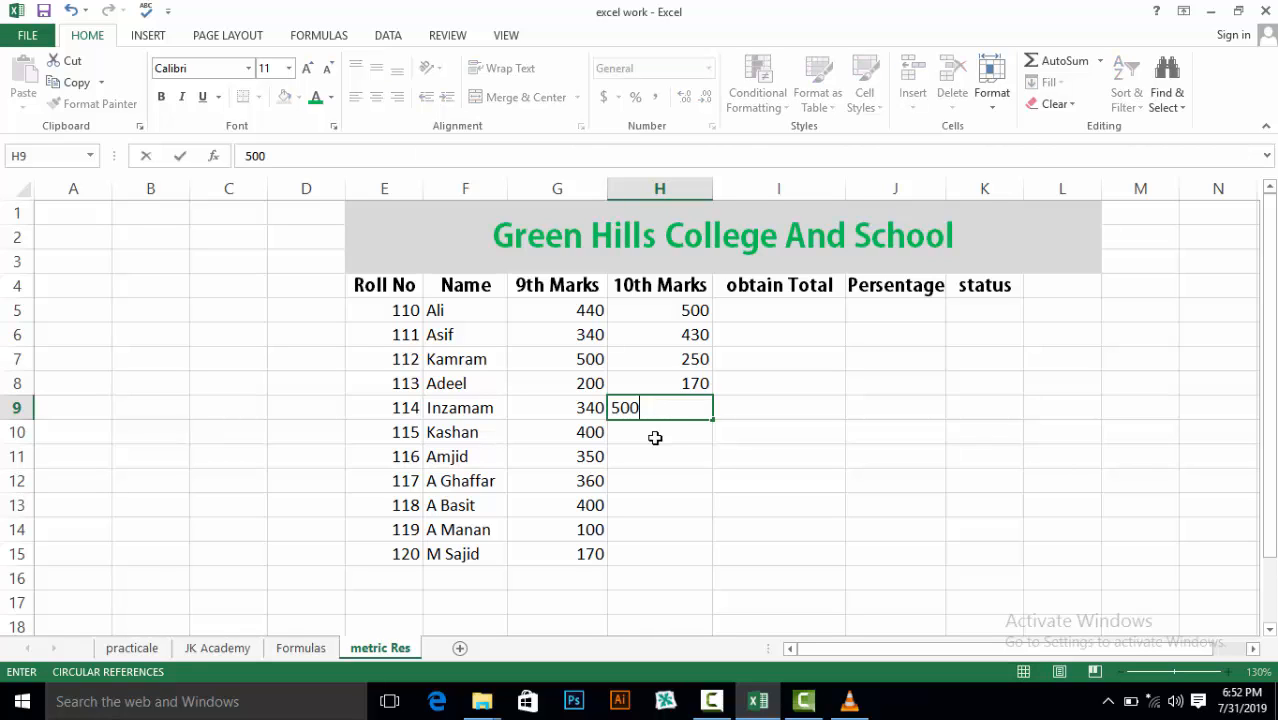
key(Return)
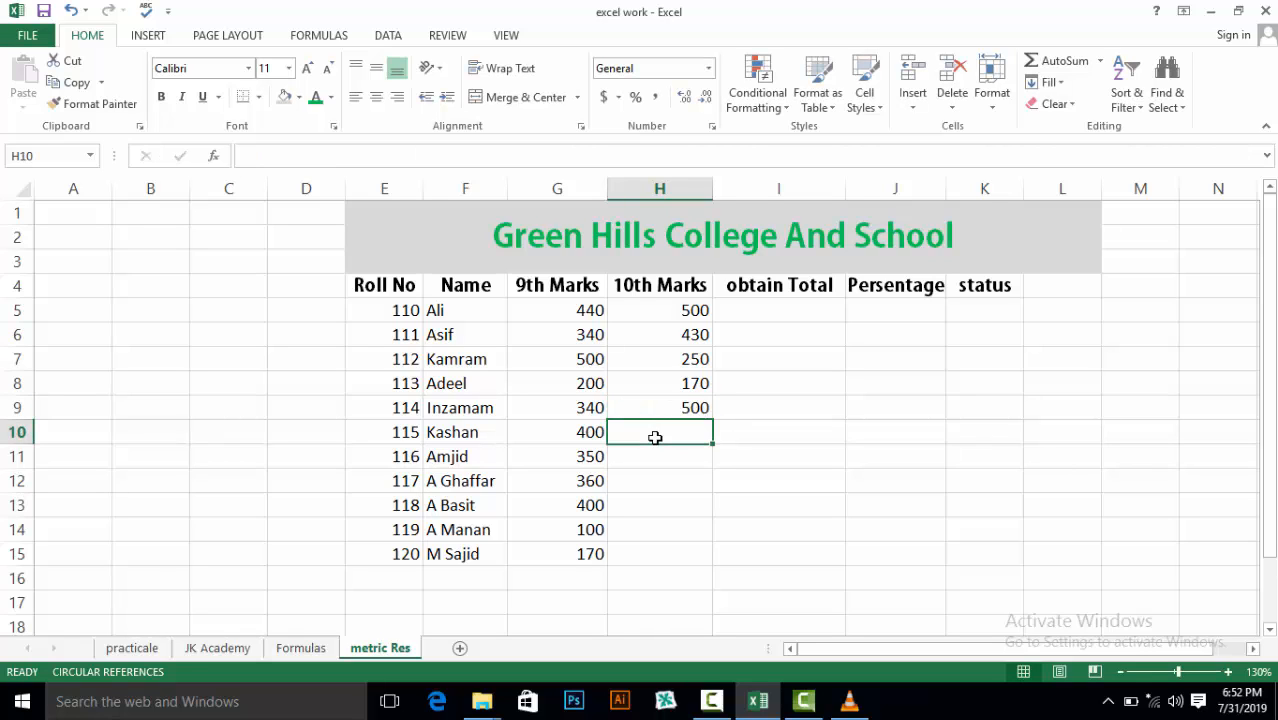
text(230)
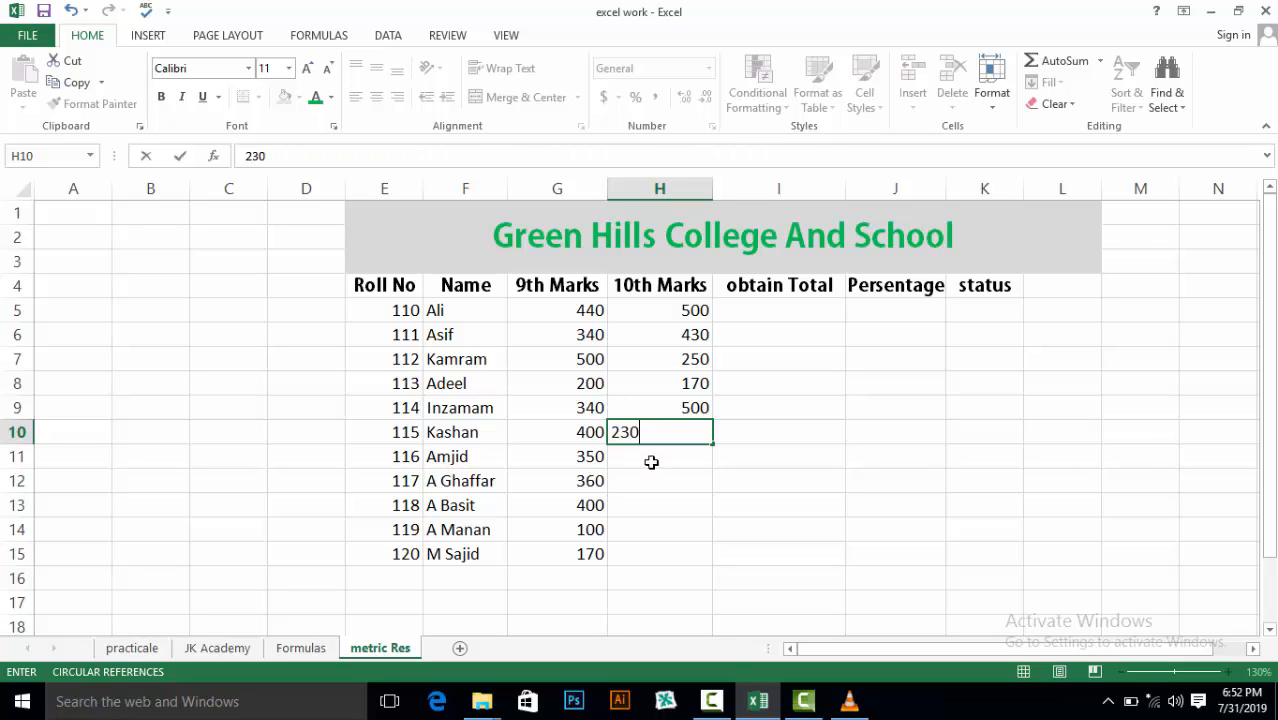
key(Return)
text(340)
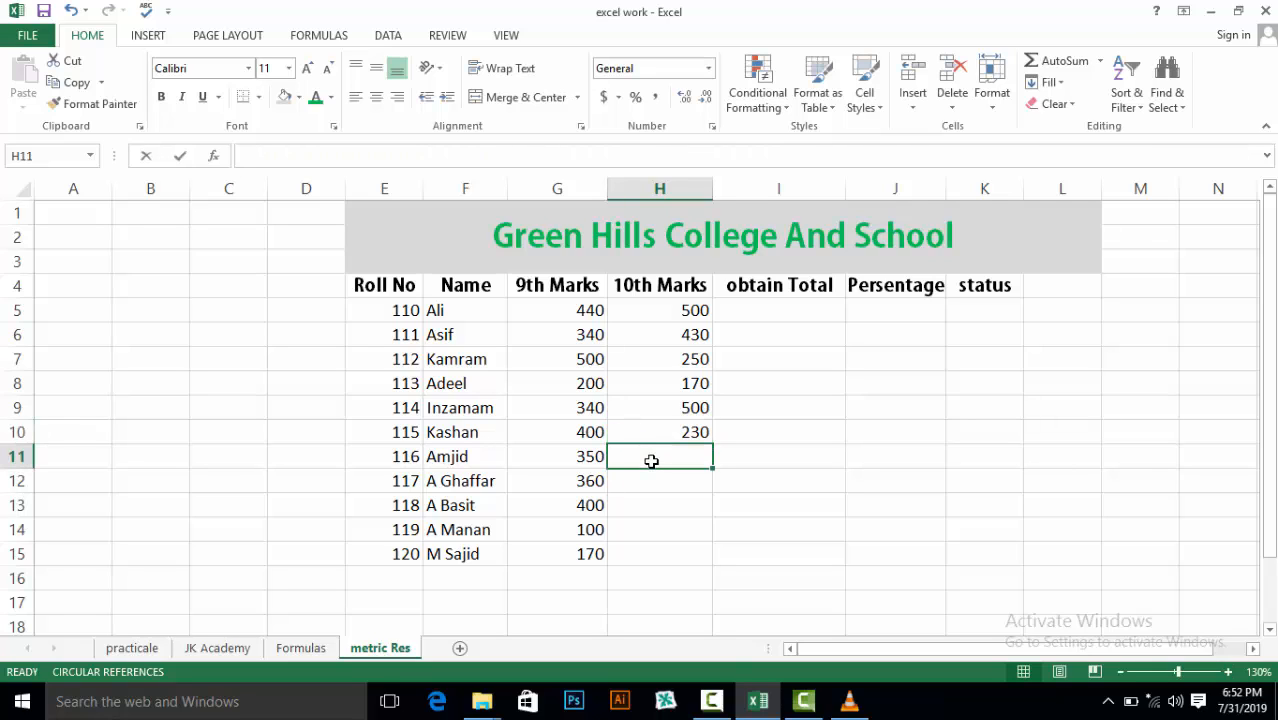
key(Return)
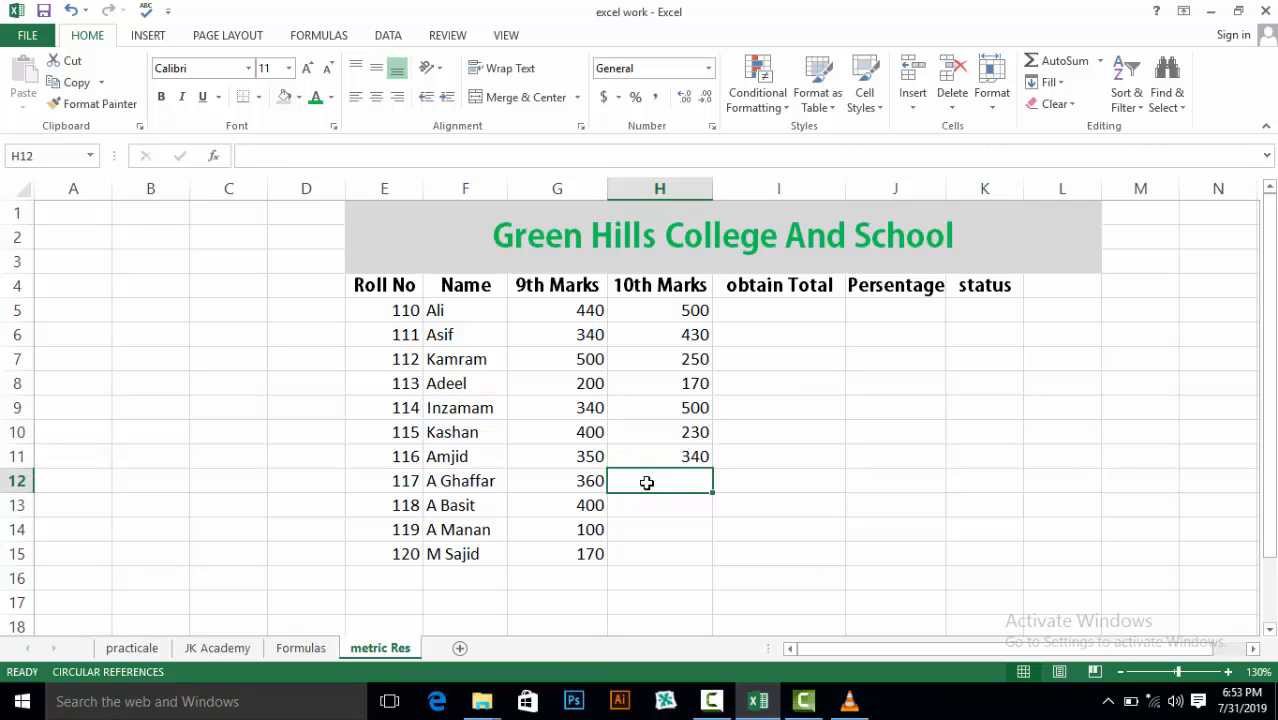
- Enter the 10th marks 130, 300, 200 and 150 in H12:H15 for roll numbers 117 to 120
text(130)
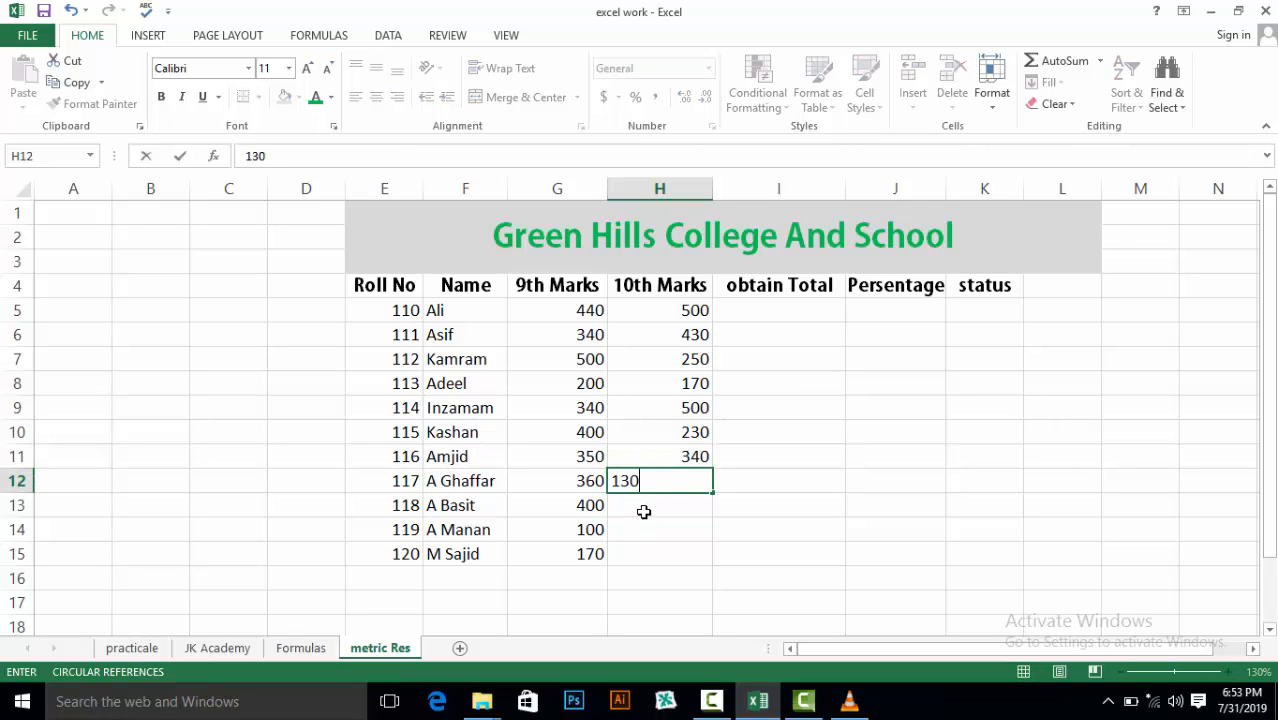
key(Return)
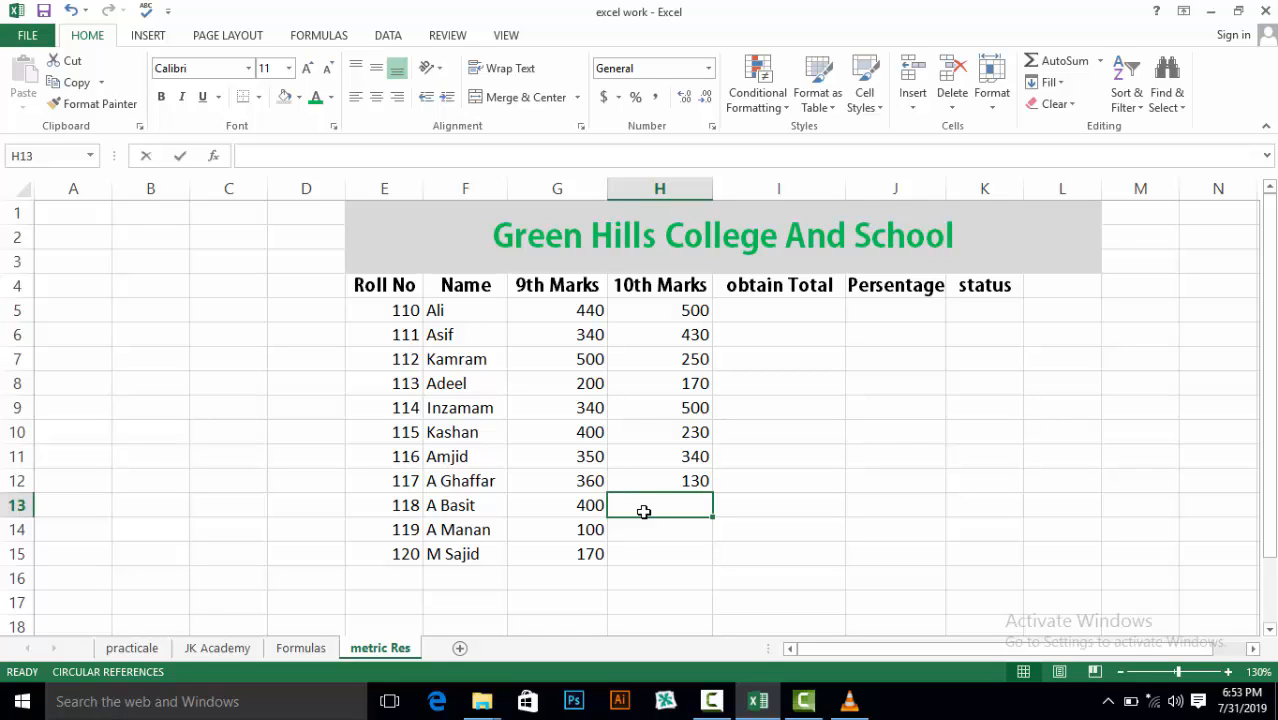
text(300)
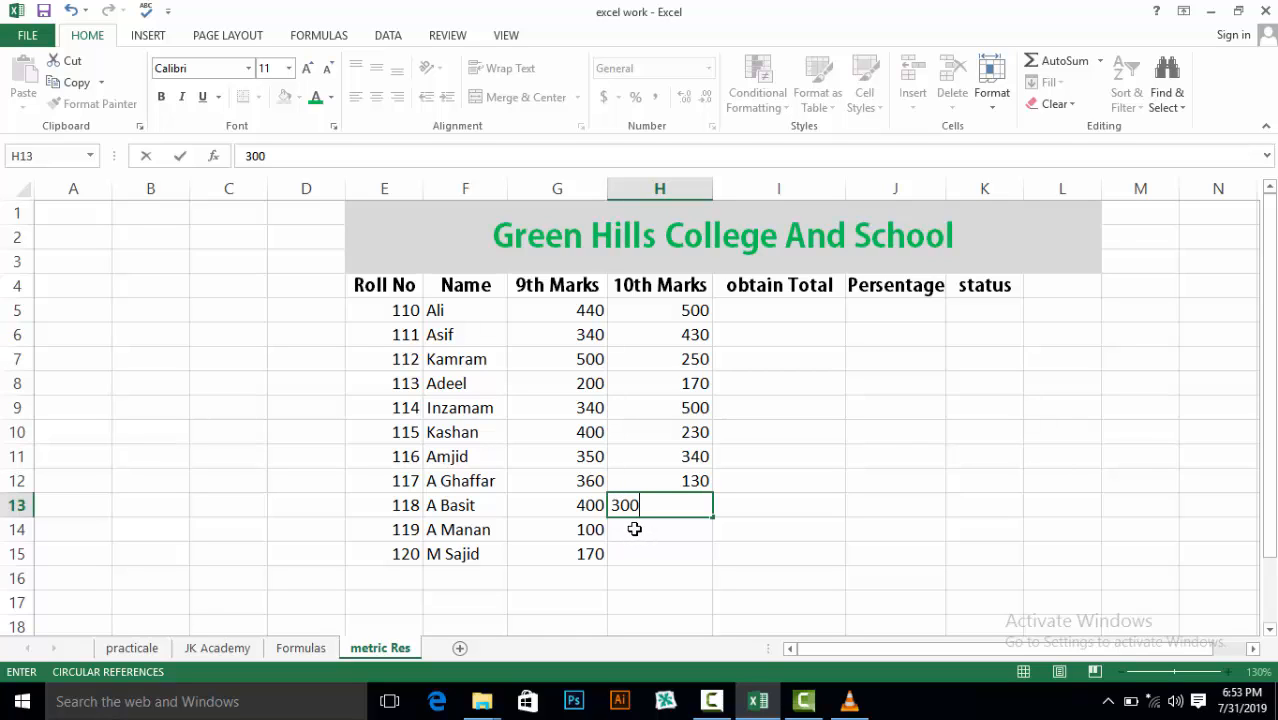
key(Return)
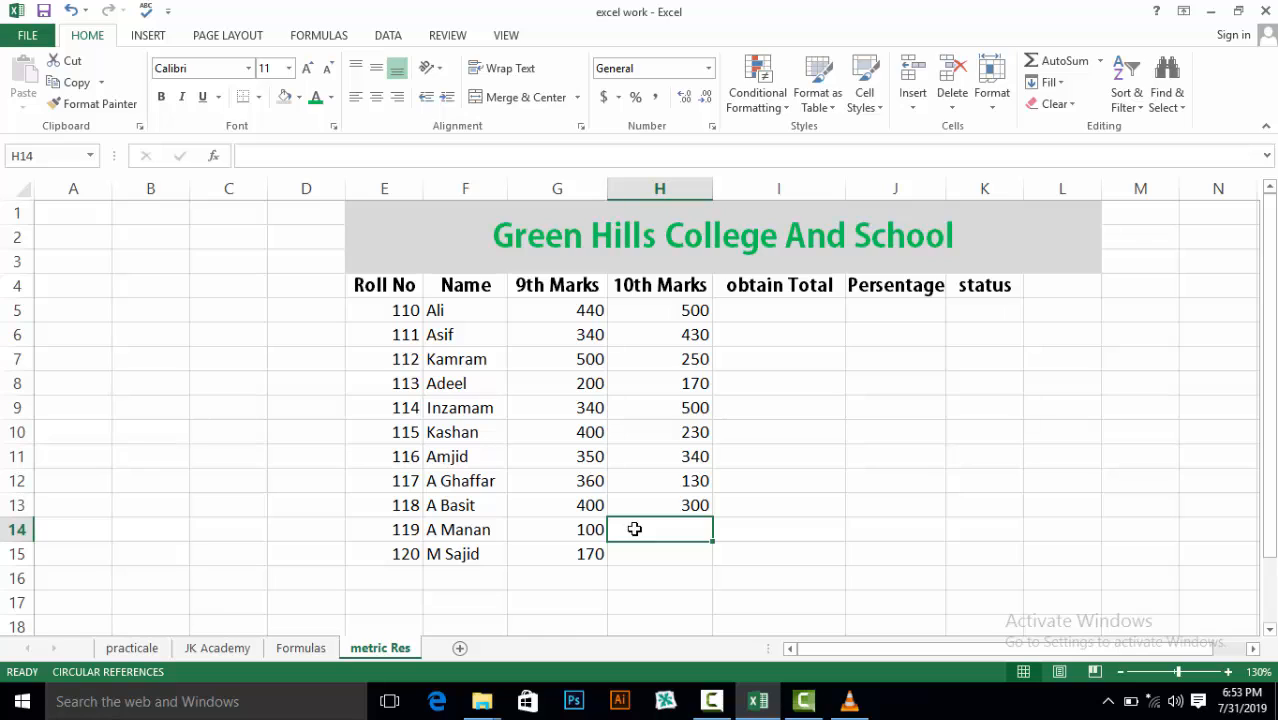
text(200)
key(Return)
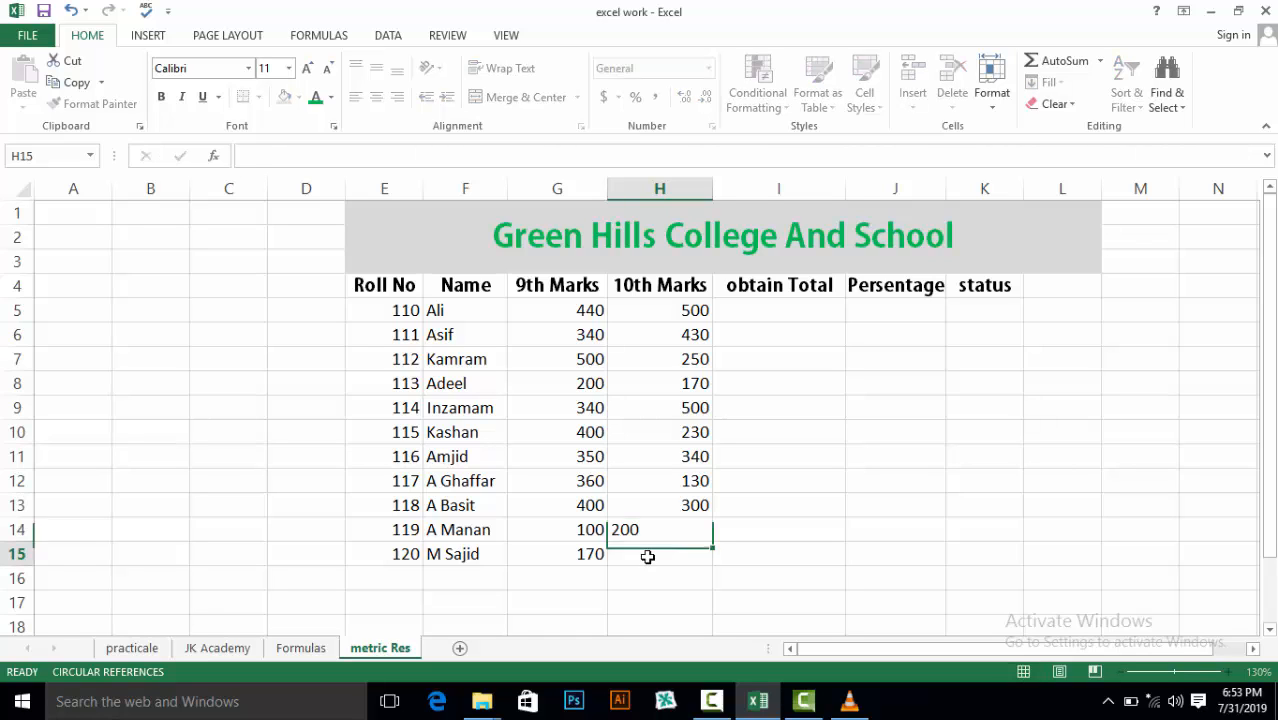
text(150)
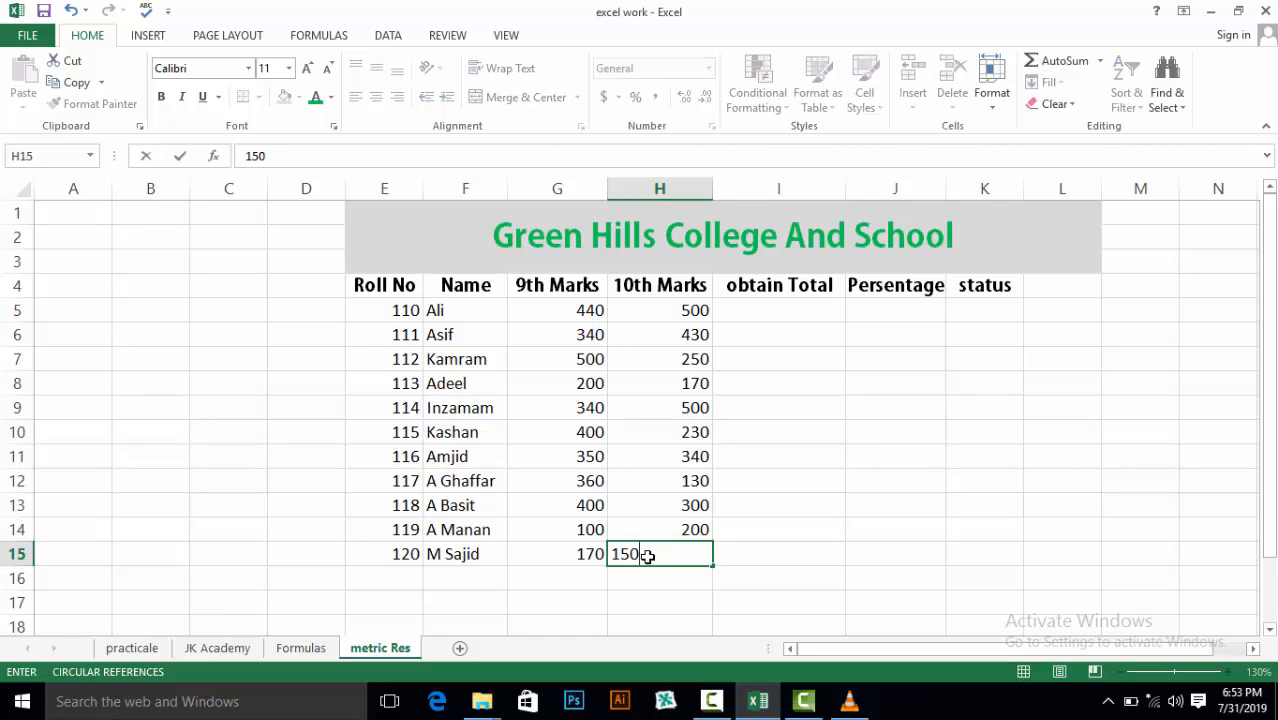
click(777, 313)
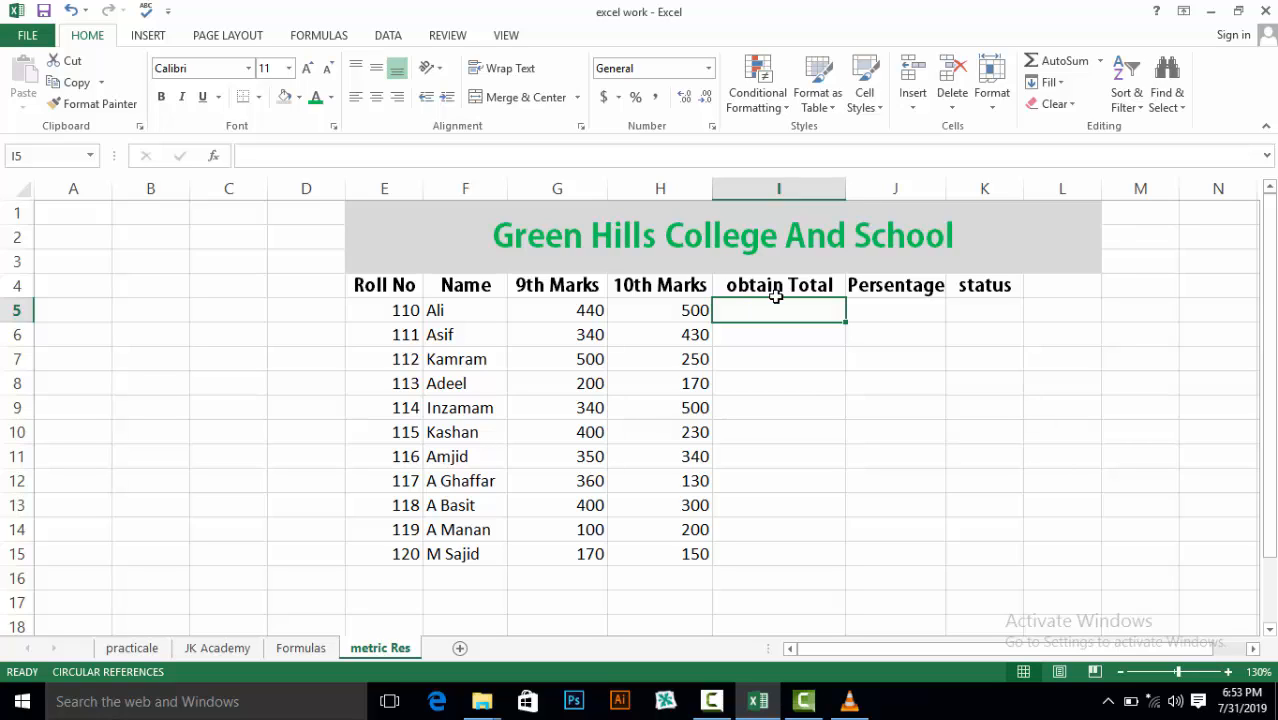
- Add the label MT in M2 and the value 1100 beside it in N2
click(1141, 236)
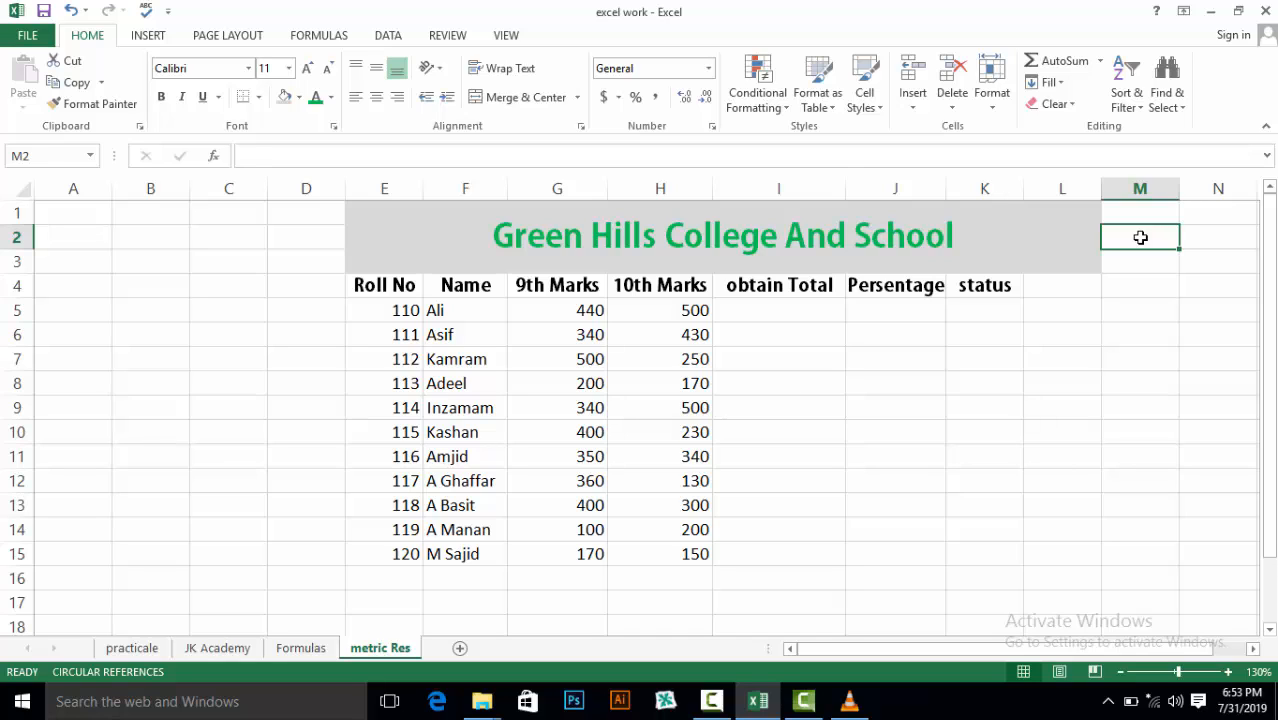
text(MT)
click(1205, 237)
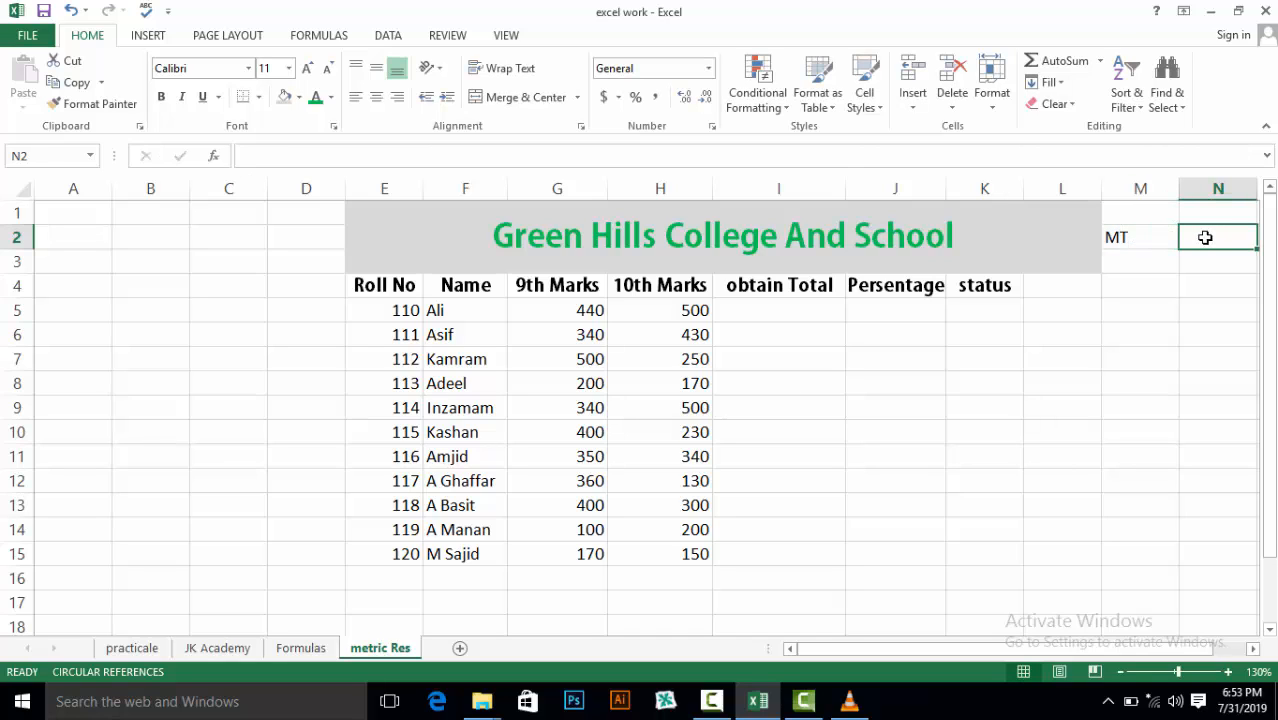
text(1100)
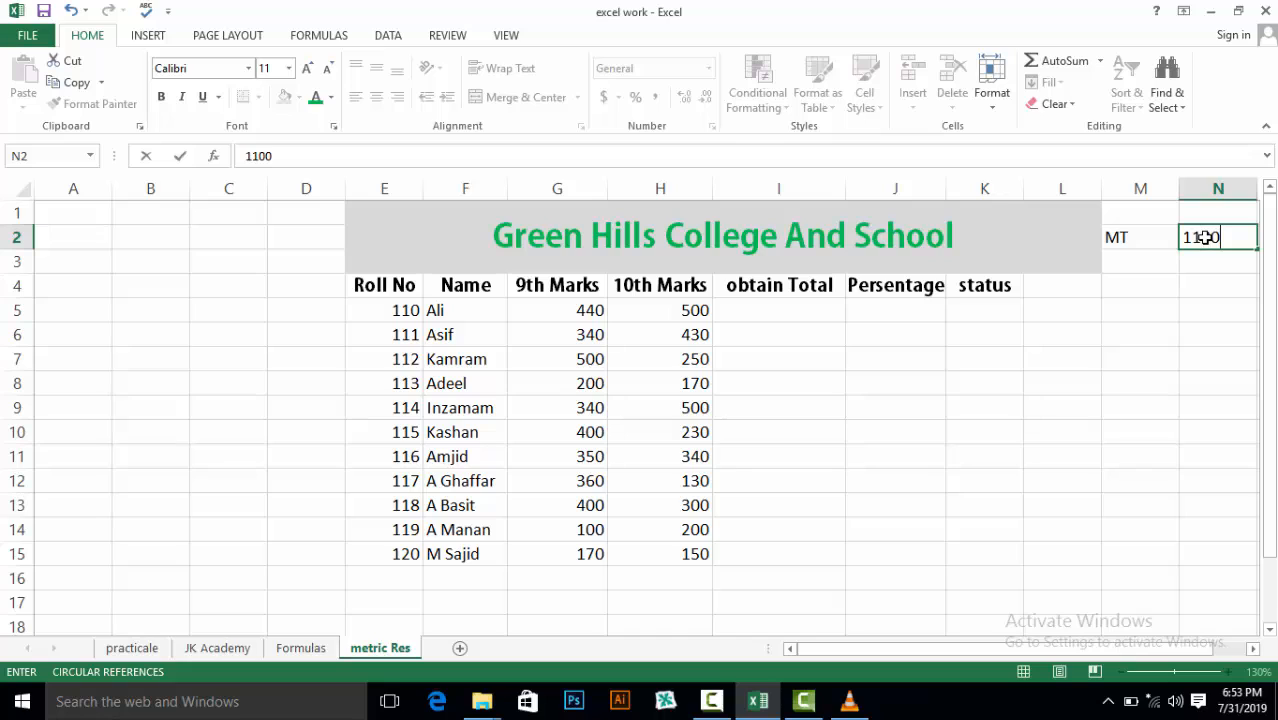
click(1110, 242)
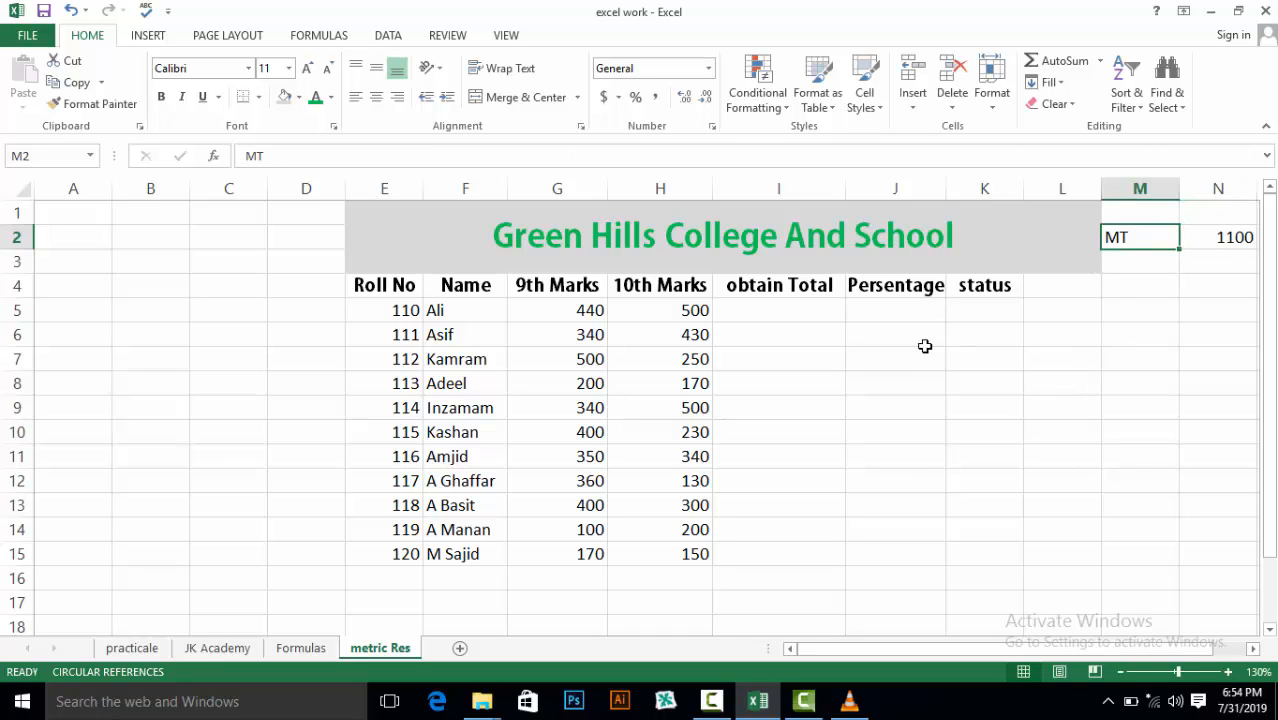
- Calculate the obtained total for roll number 110 in I5 with the formula =g5+h5
click(748, 311)
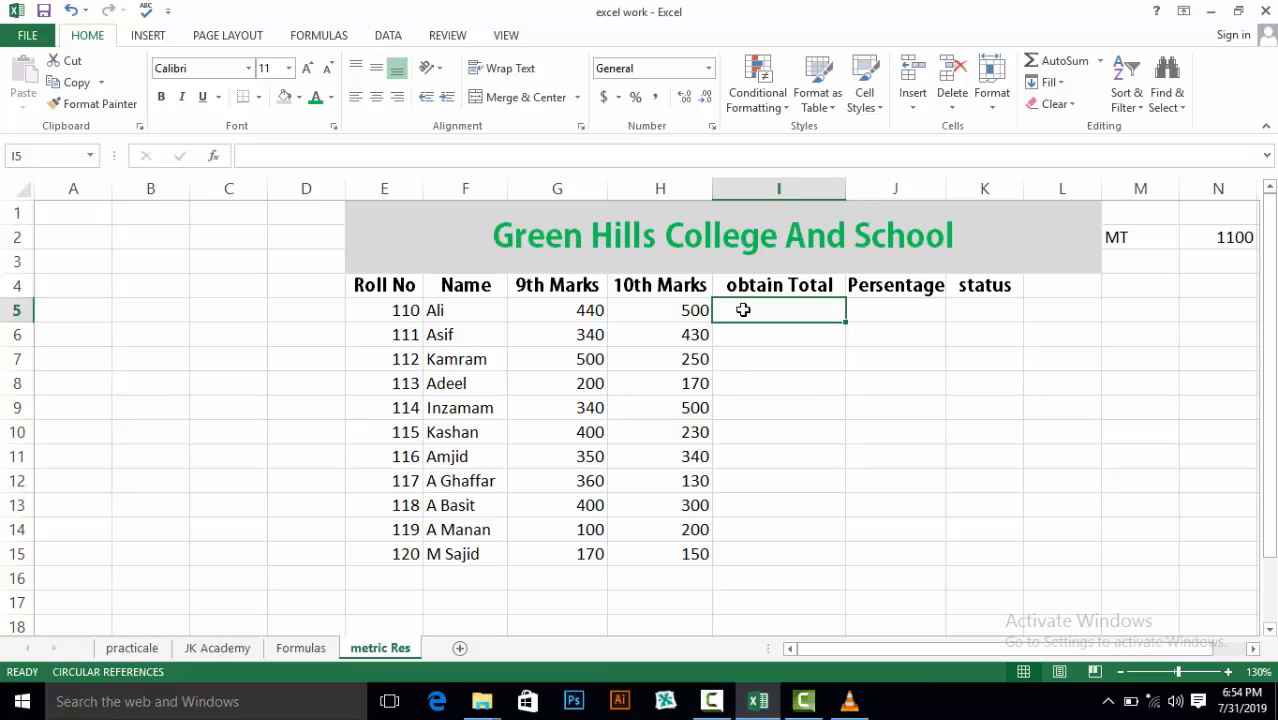
click(248, 154)
text(=)
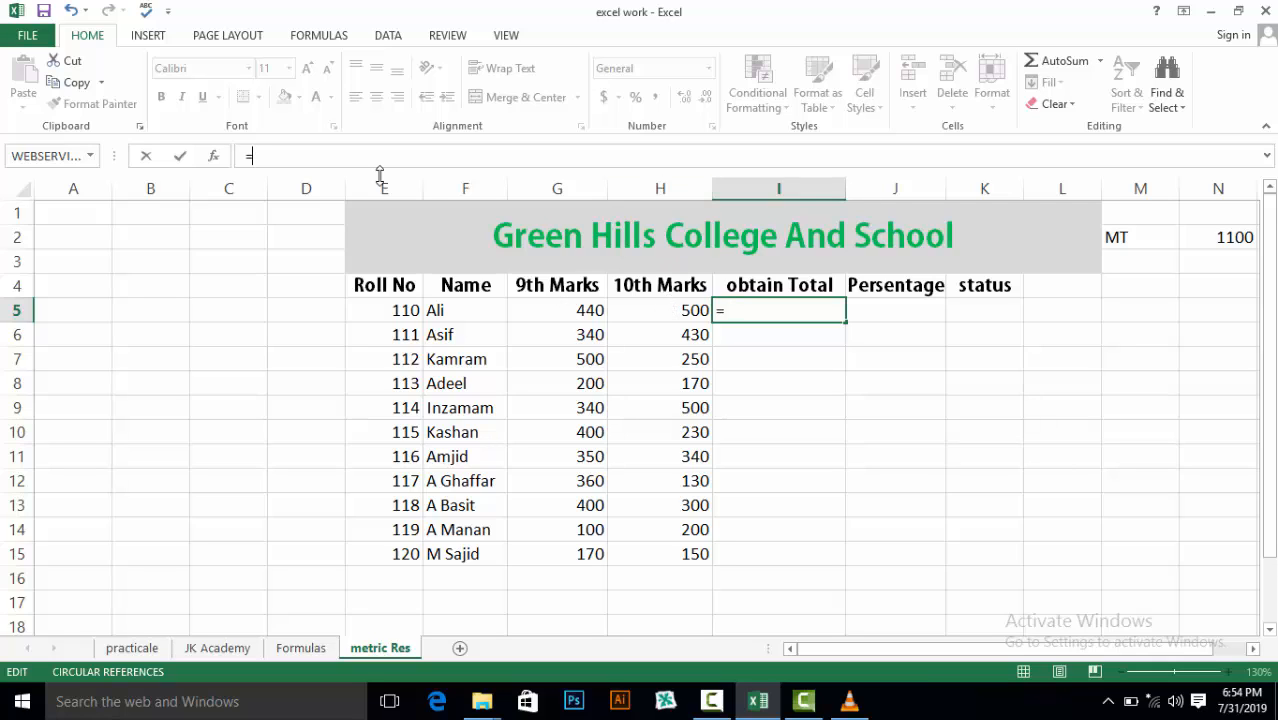
text(g)
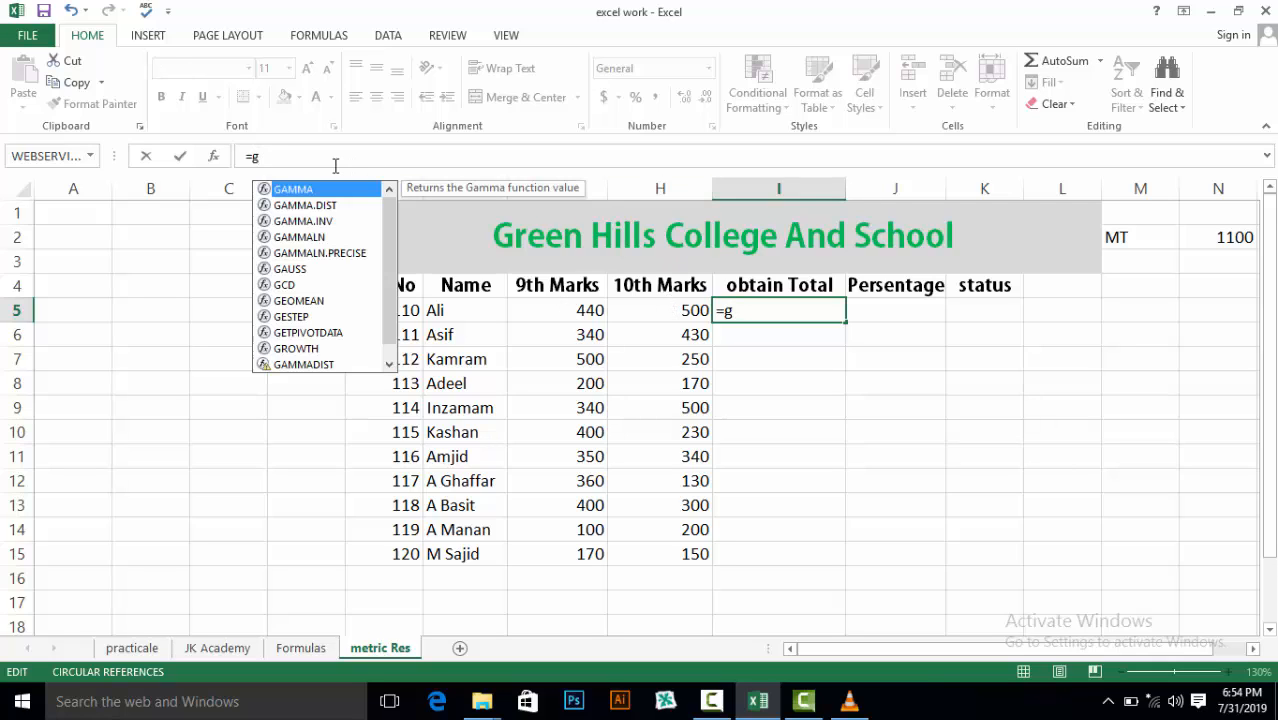
text(5+h5)
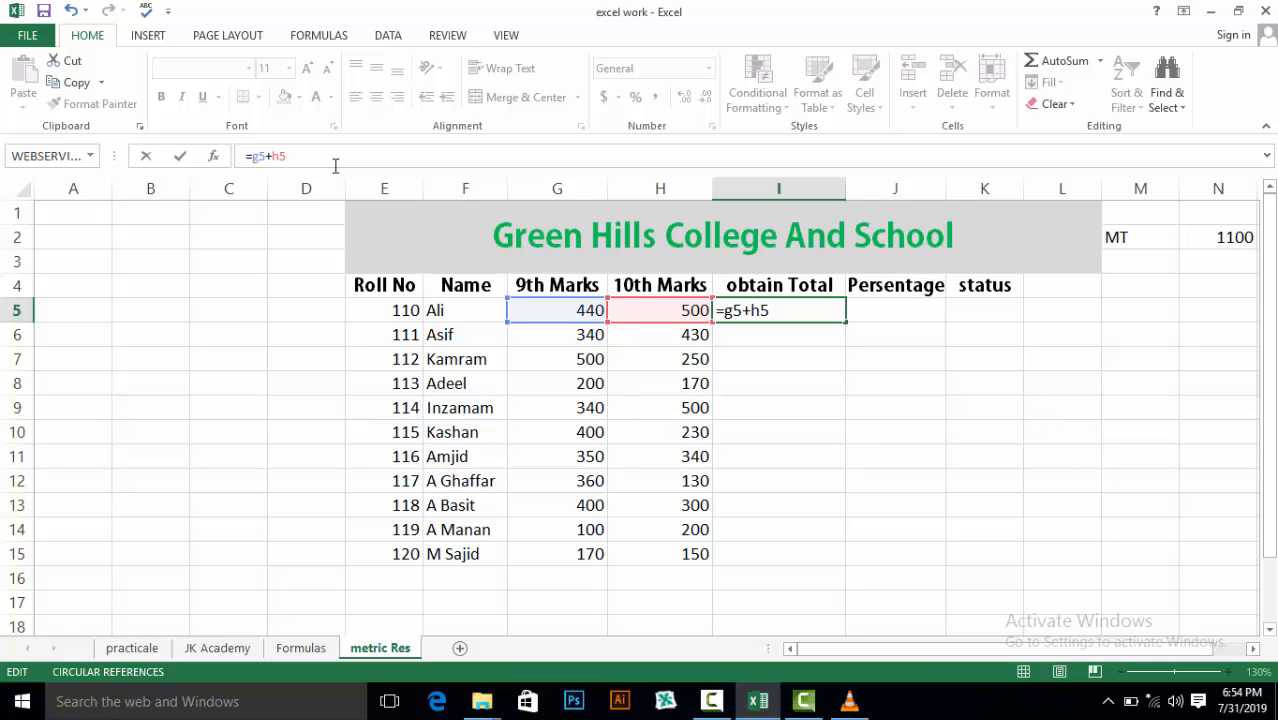
key(Return)
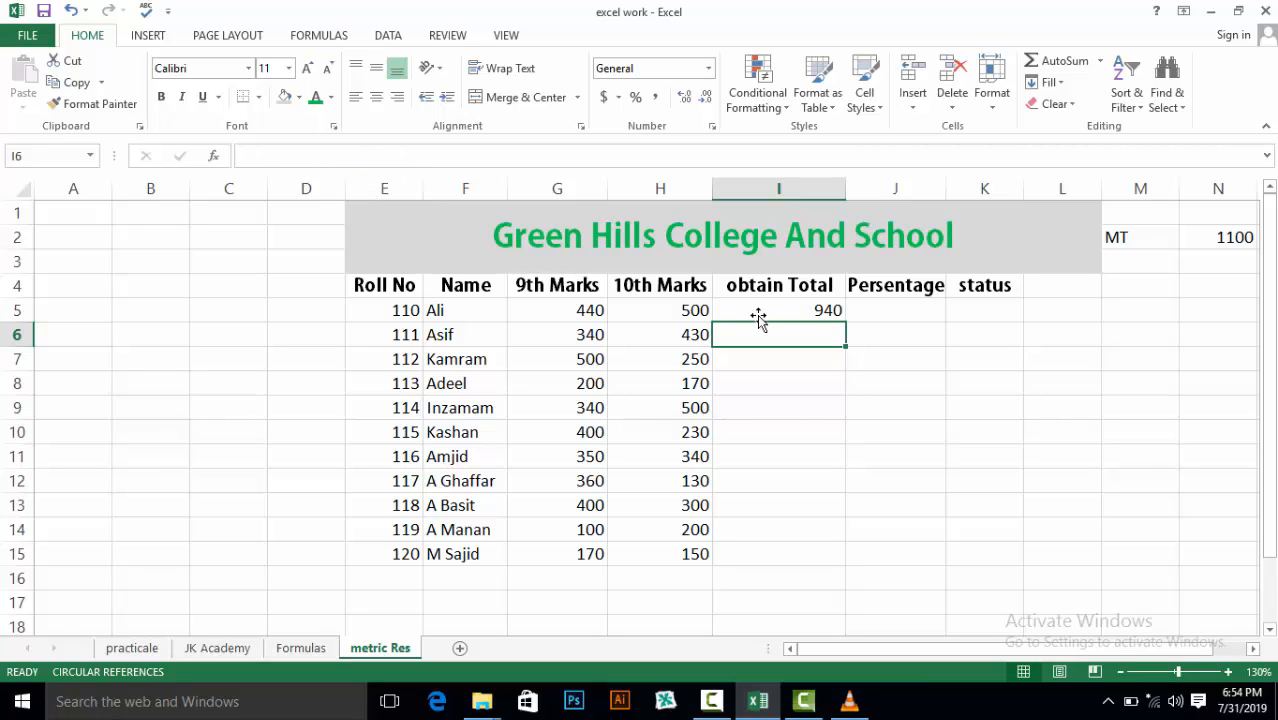
- Fill the obtained total formula from I5 down the column through I16
click(824, 313)
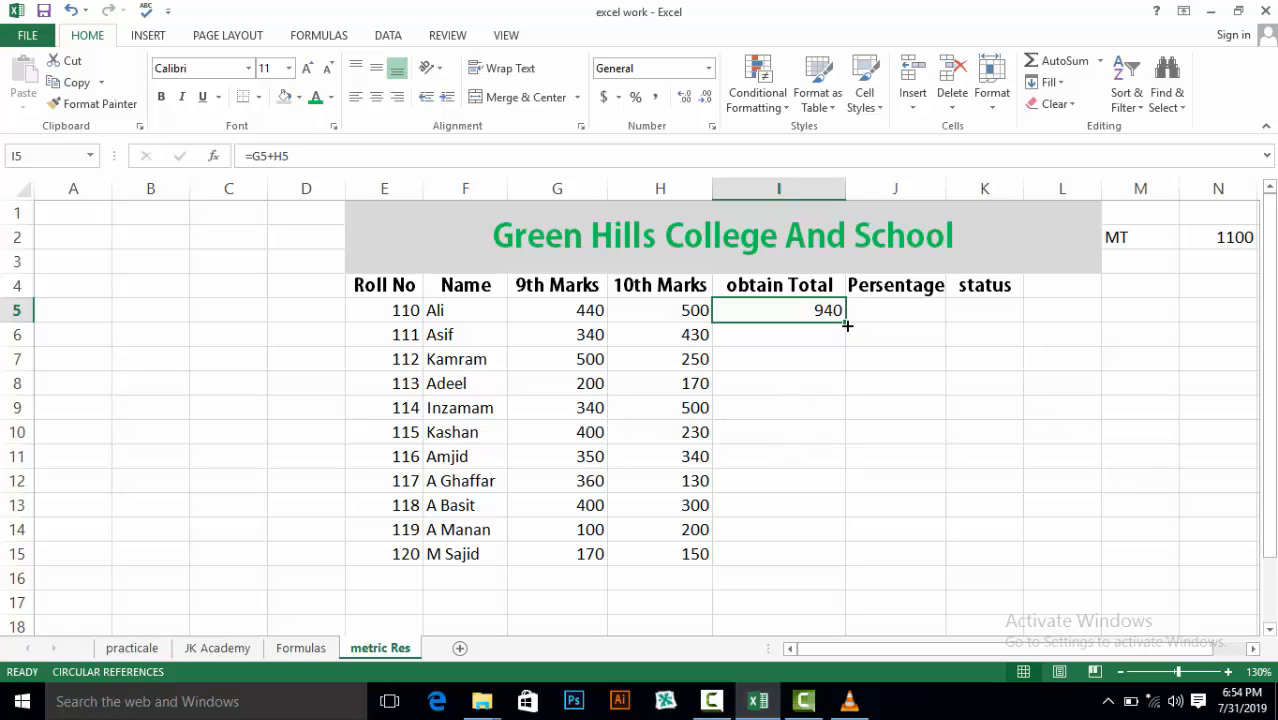
drag(846, 325, 846, 566)
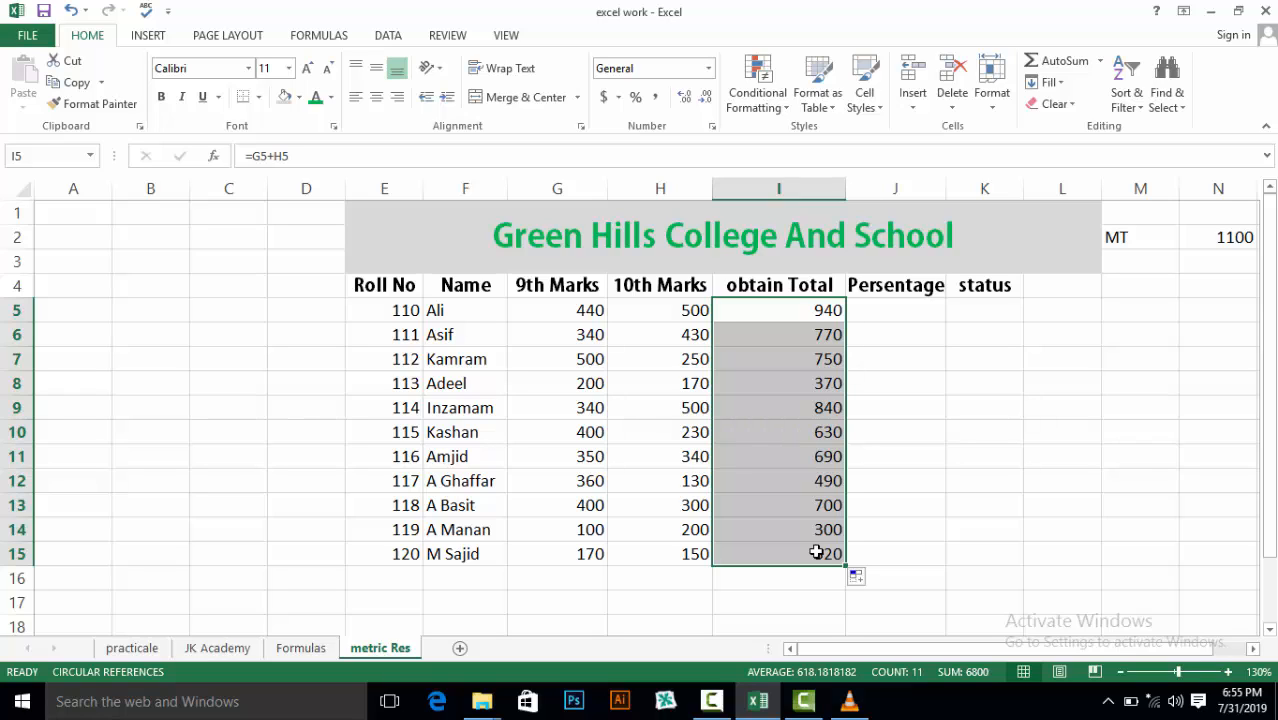
key(ctrl+z)
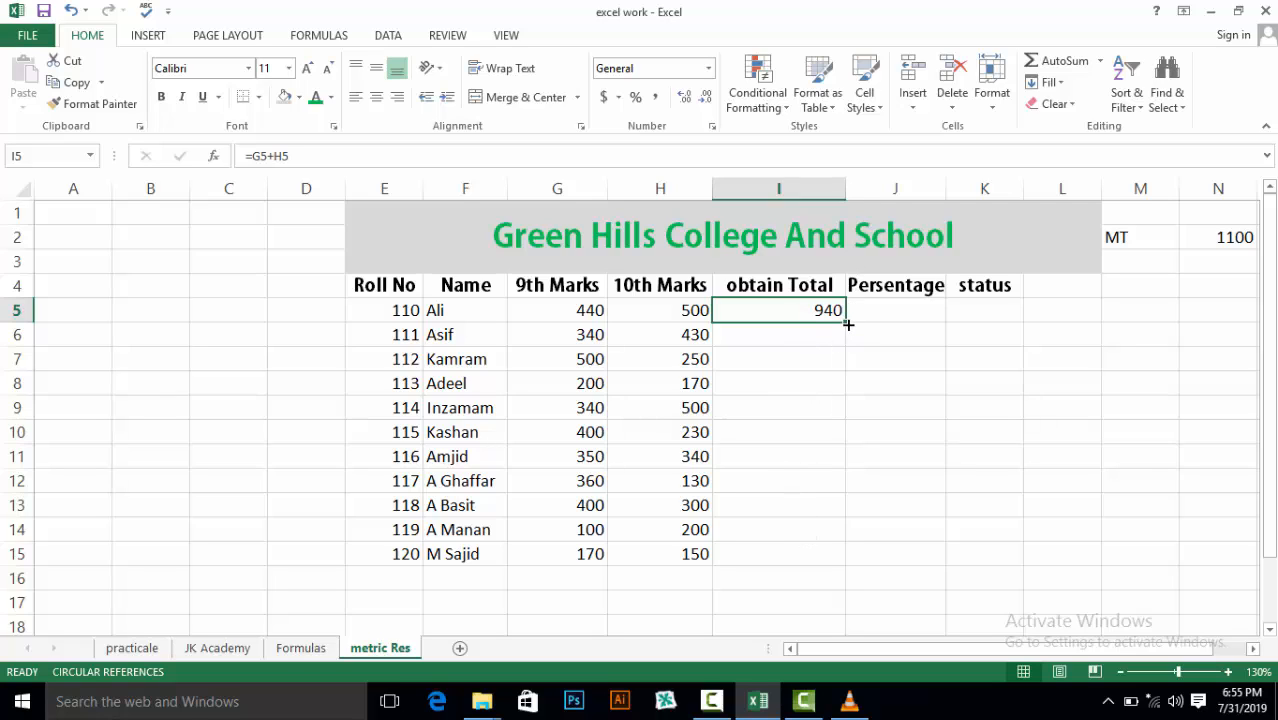
drag(848, 325, 819, 592)
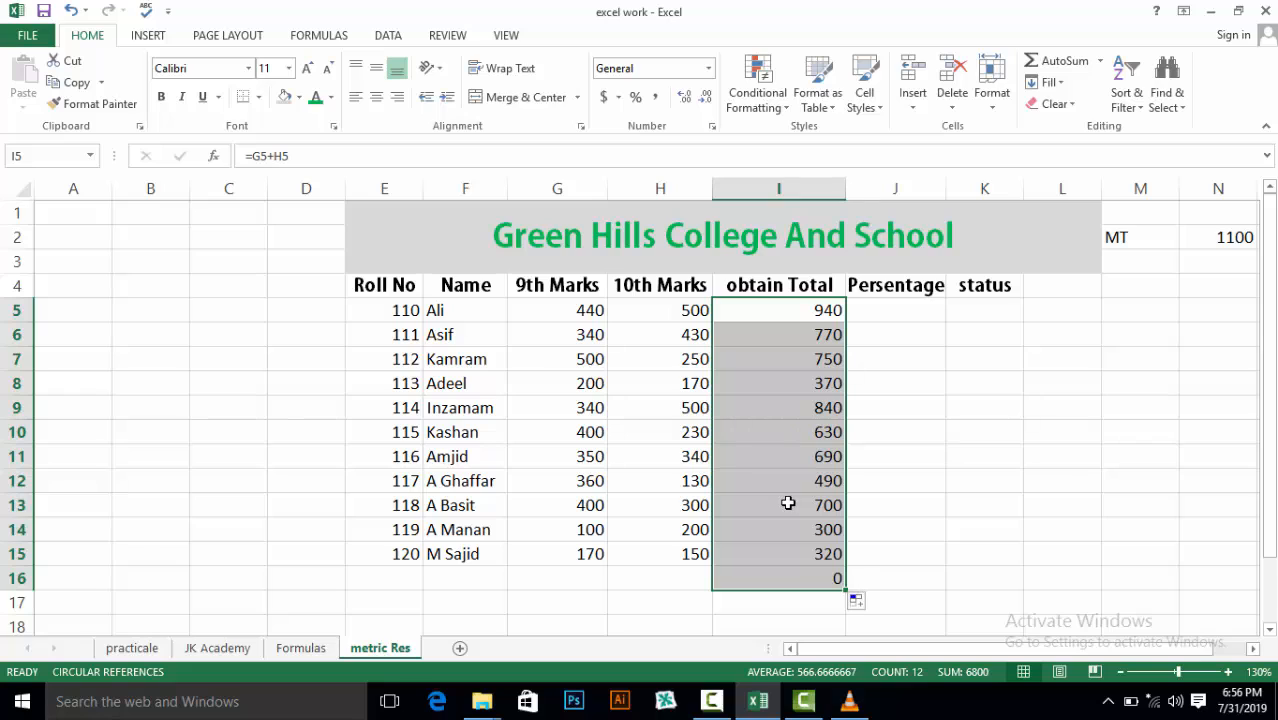
- Calculate the percentage for roll number 110 in J5 with the formula =i5/1100*100
click(880, 315)
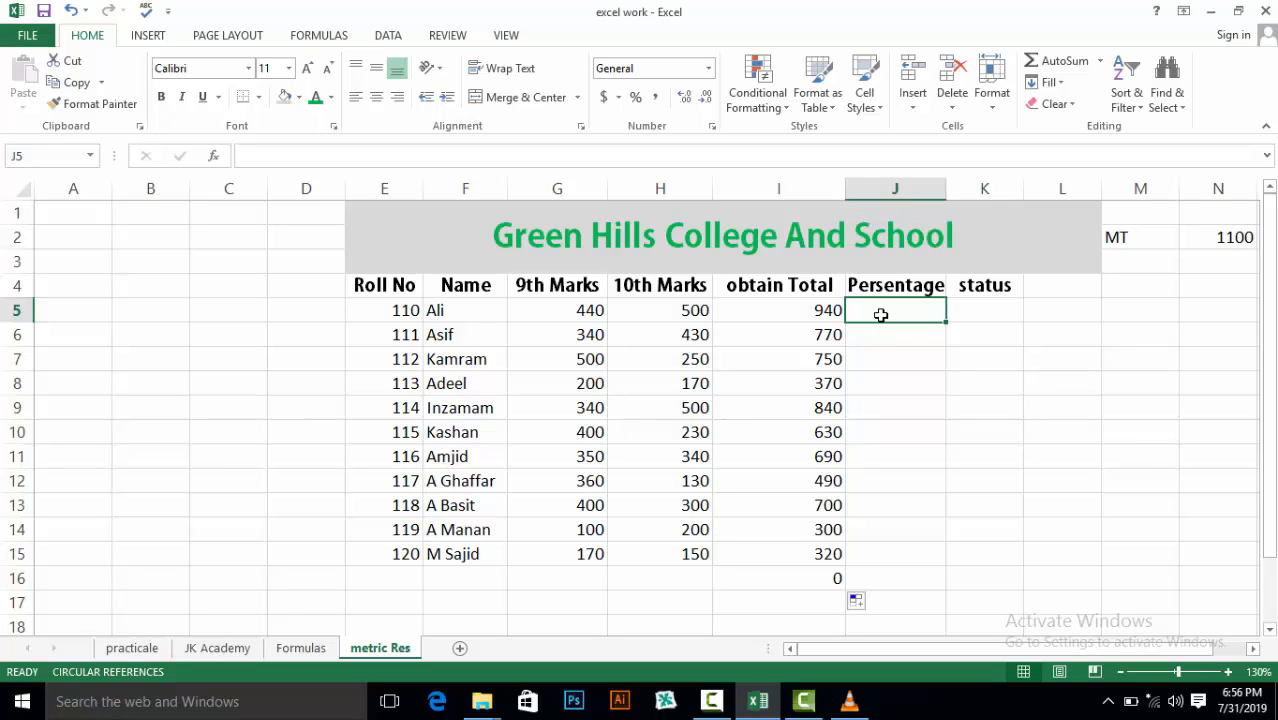
click(812, 318)
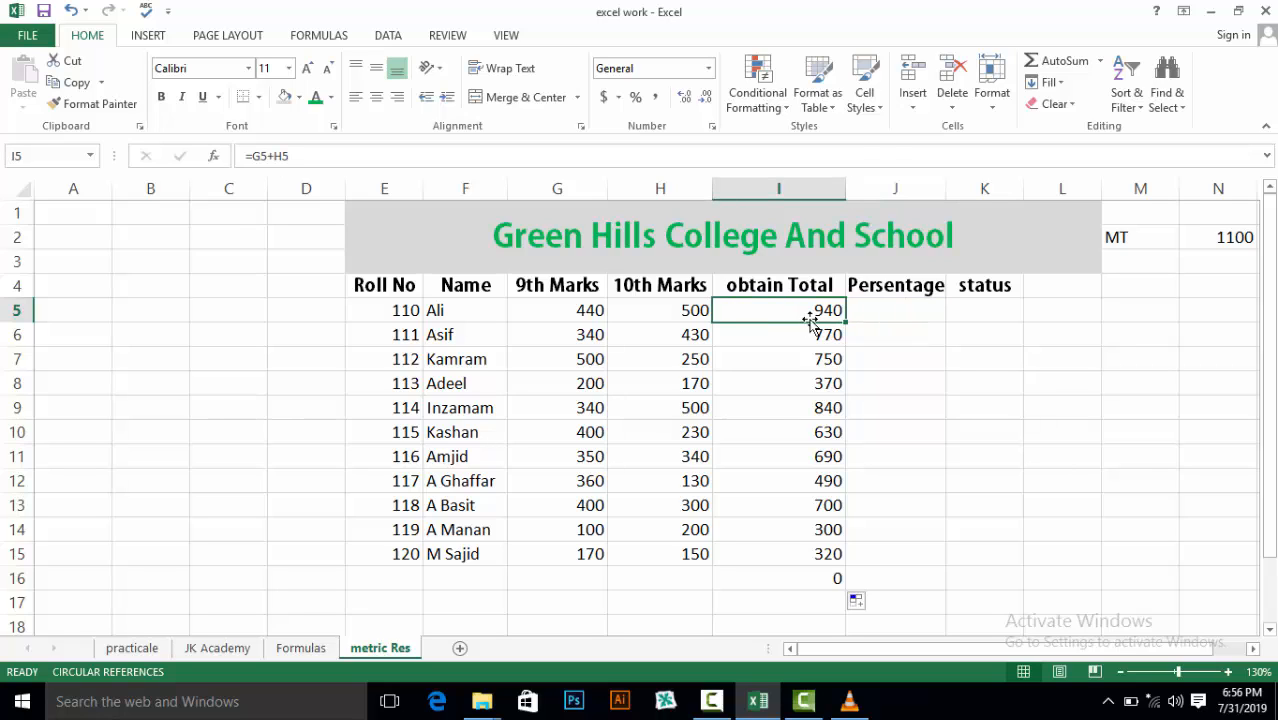
click(881, 306)
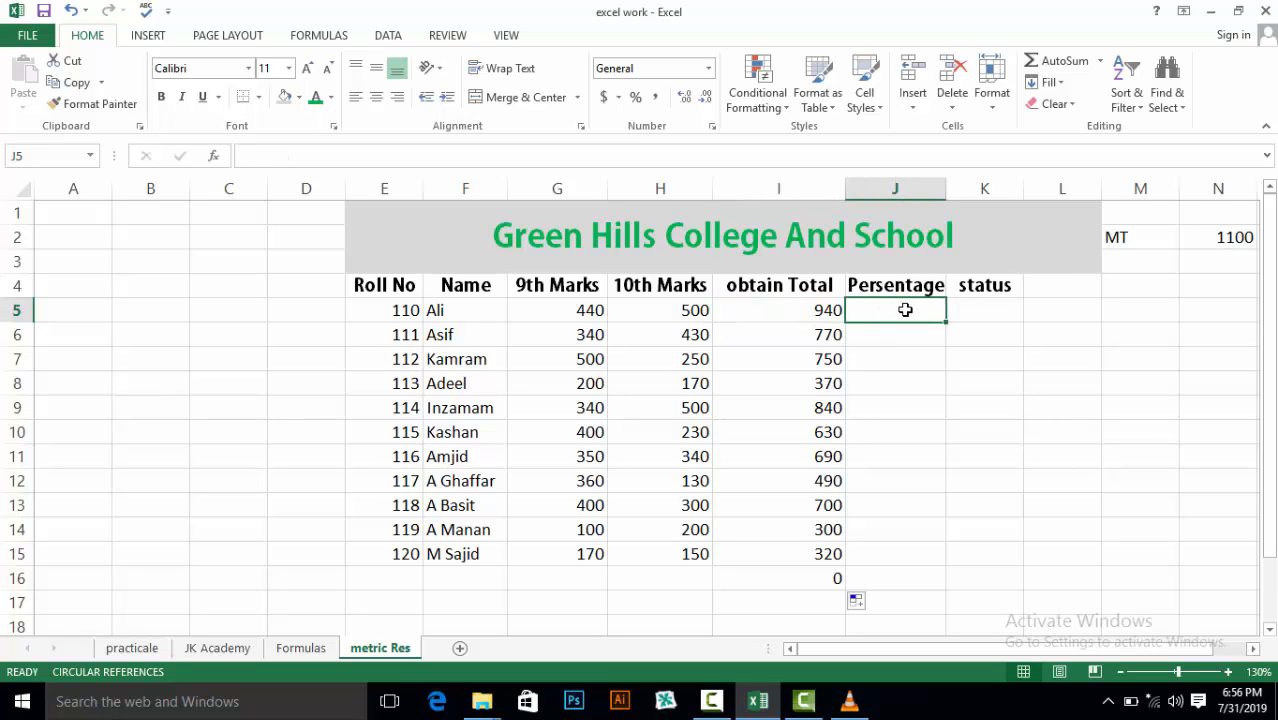
click(284, 163)
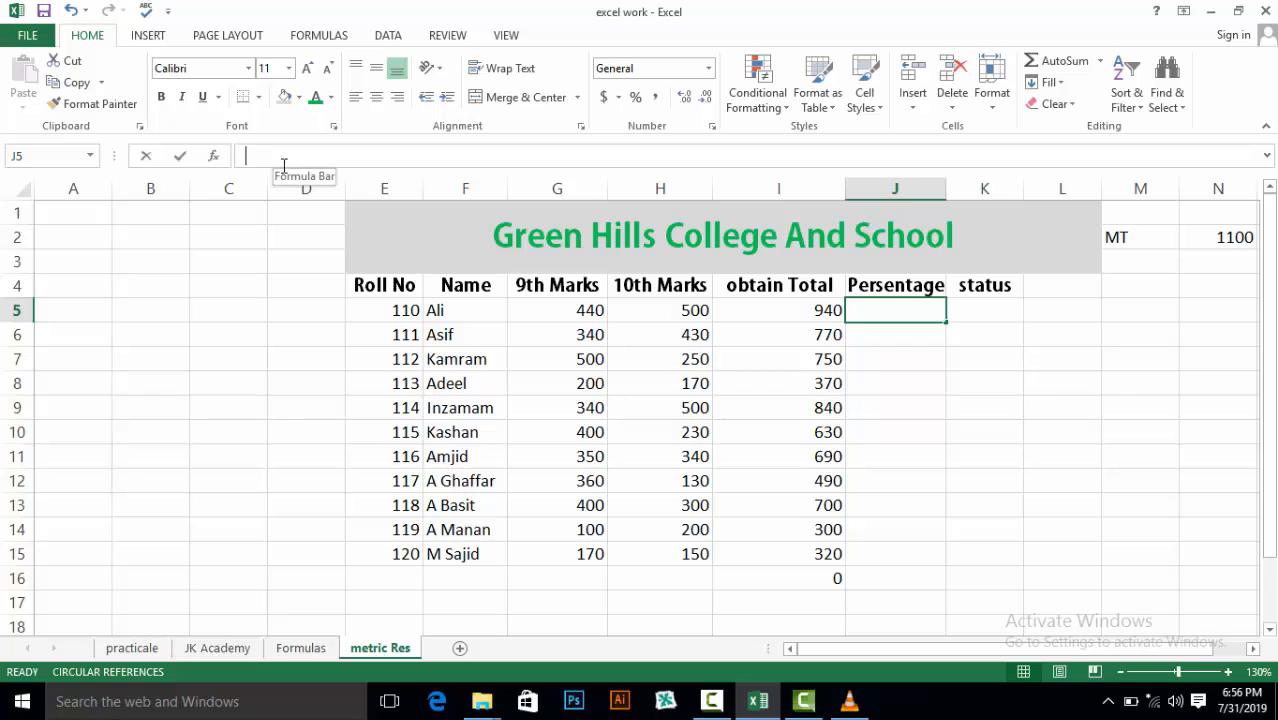
text(=)
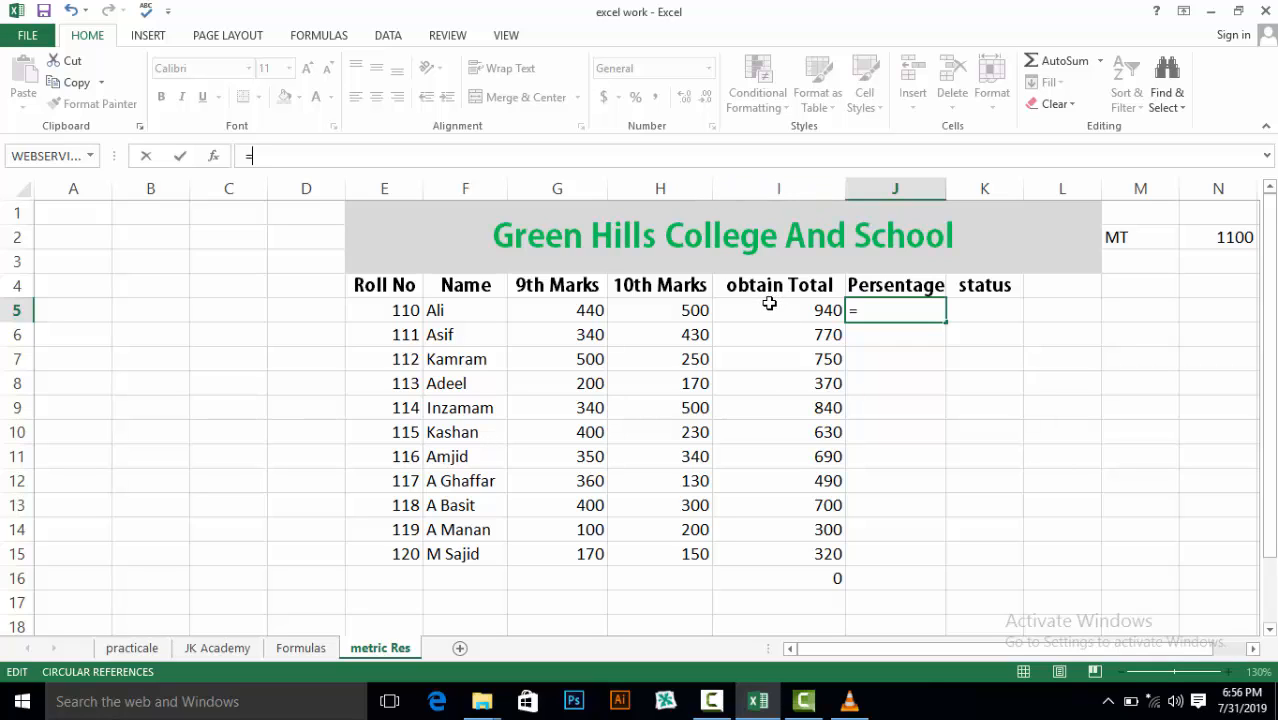
text(i5)
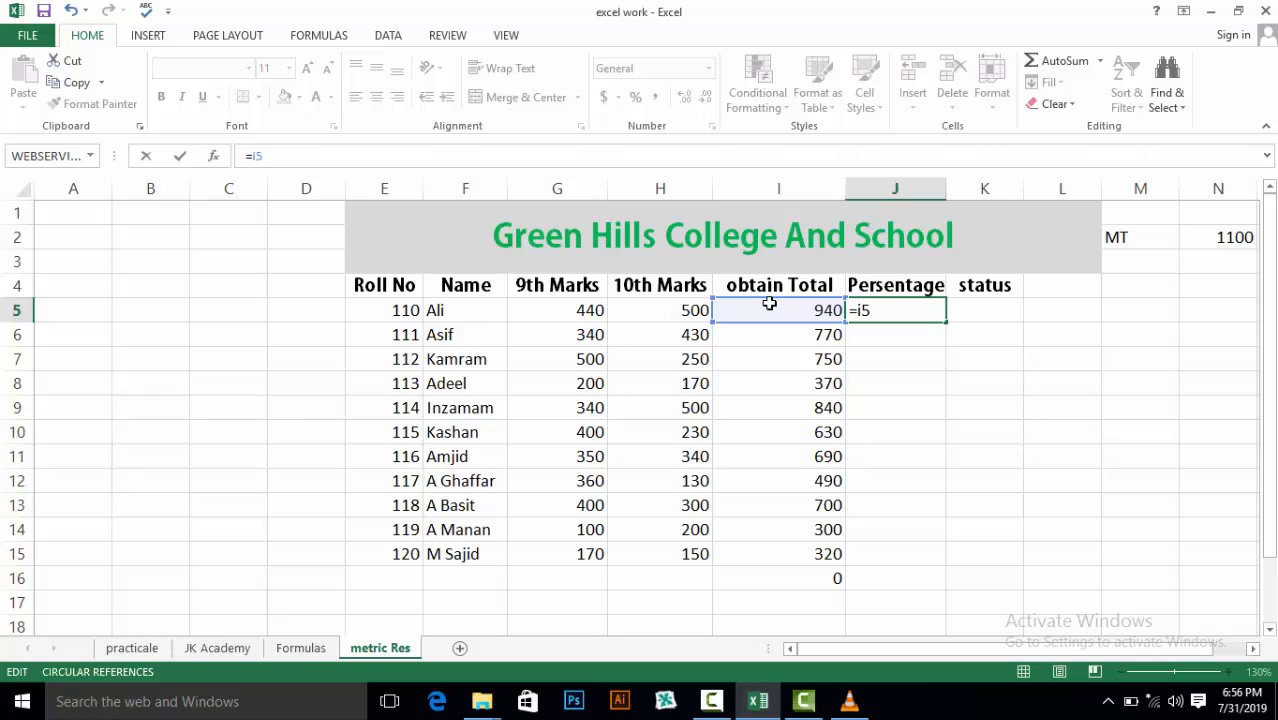
text(/)
text(1100)
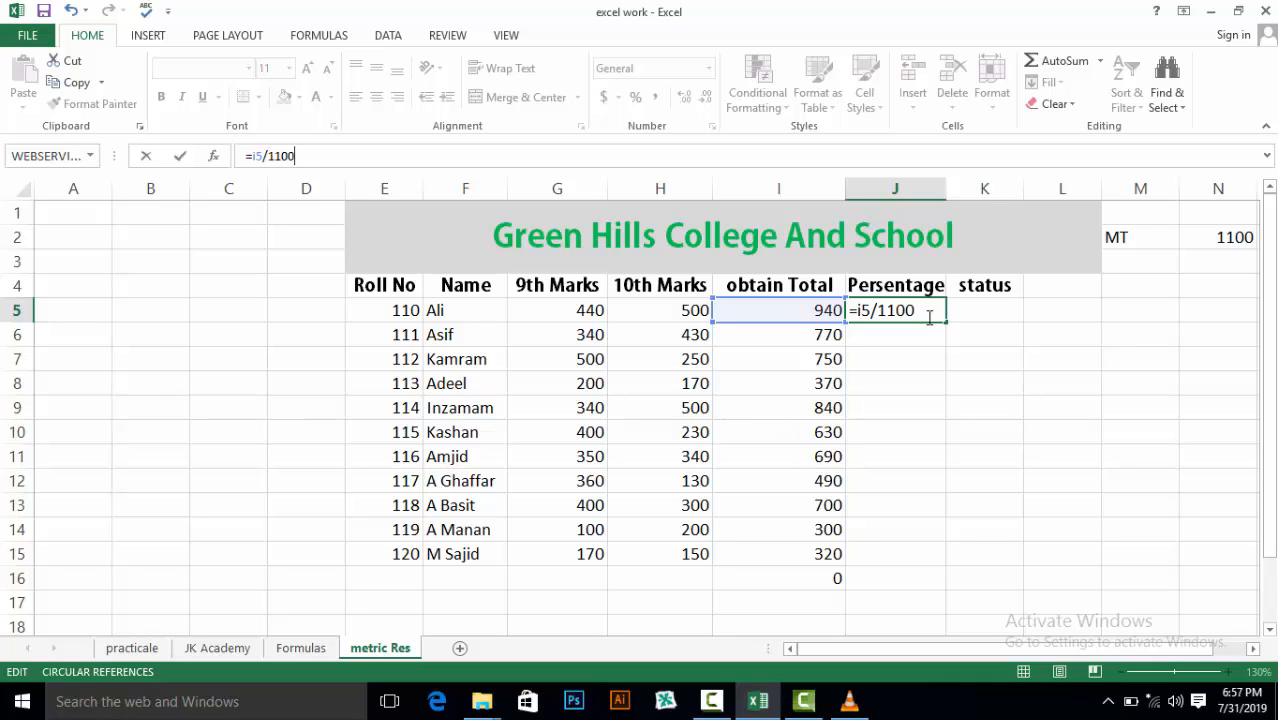
text(*100)
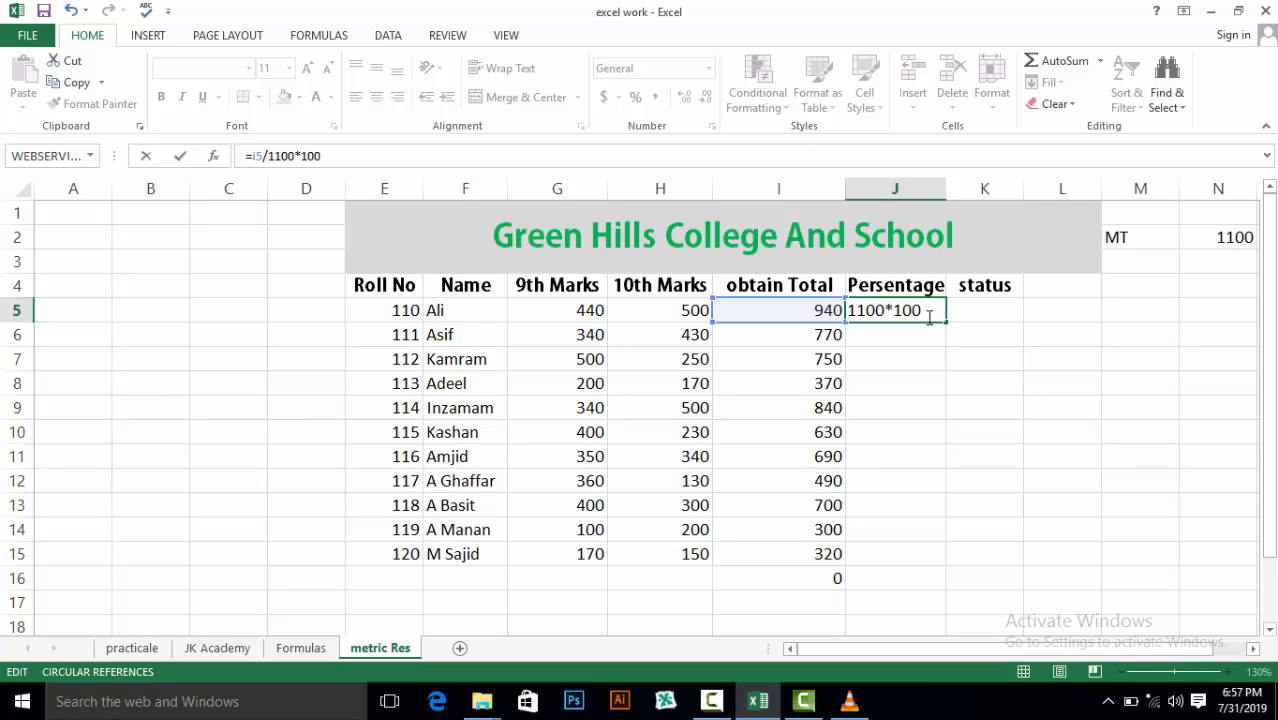
key(Return)
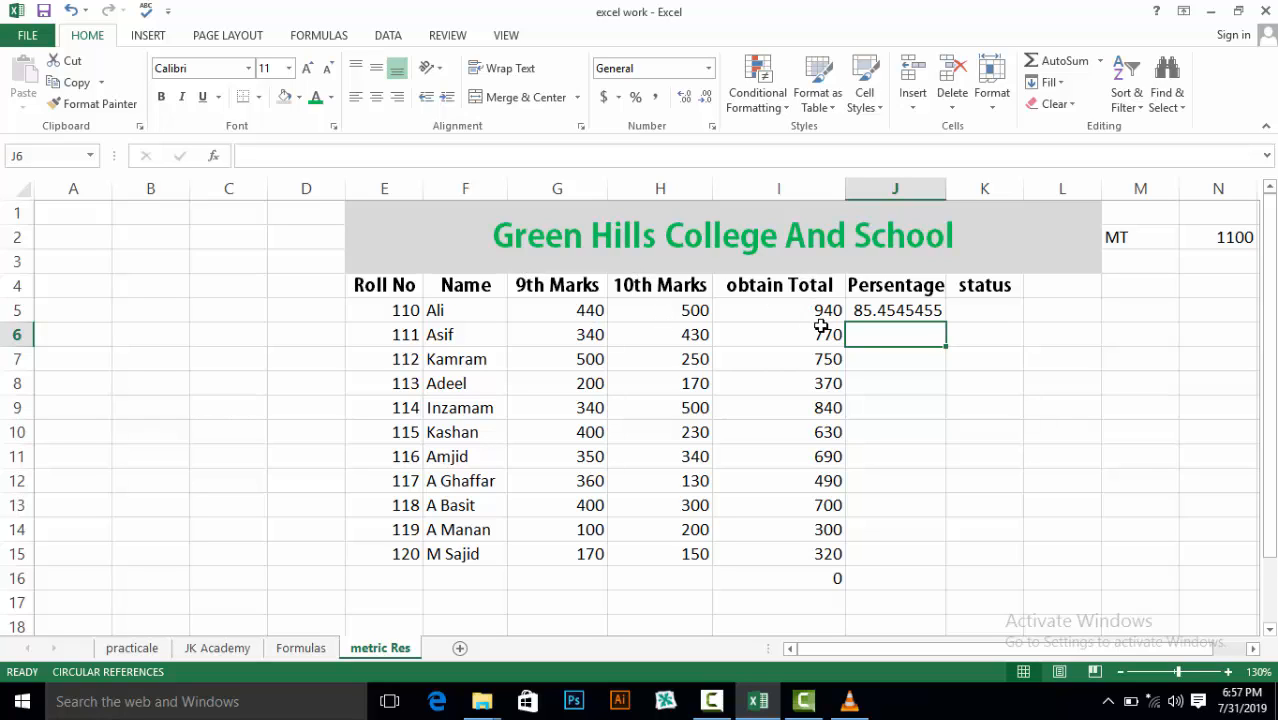
- Fill the percentage formula from J5 down the column through J16
click(910, 315)
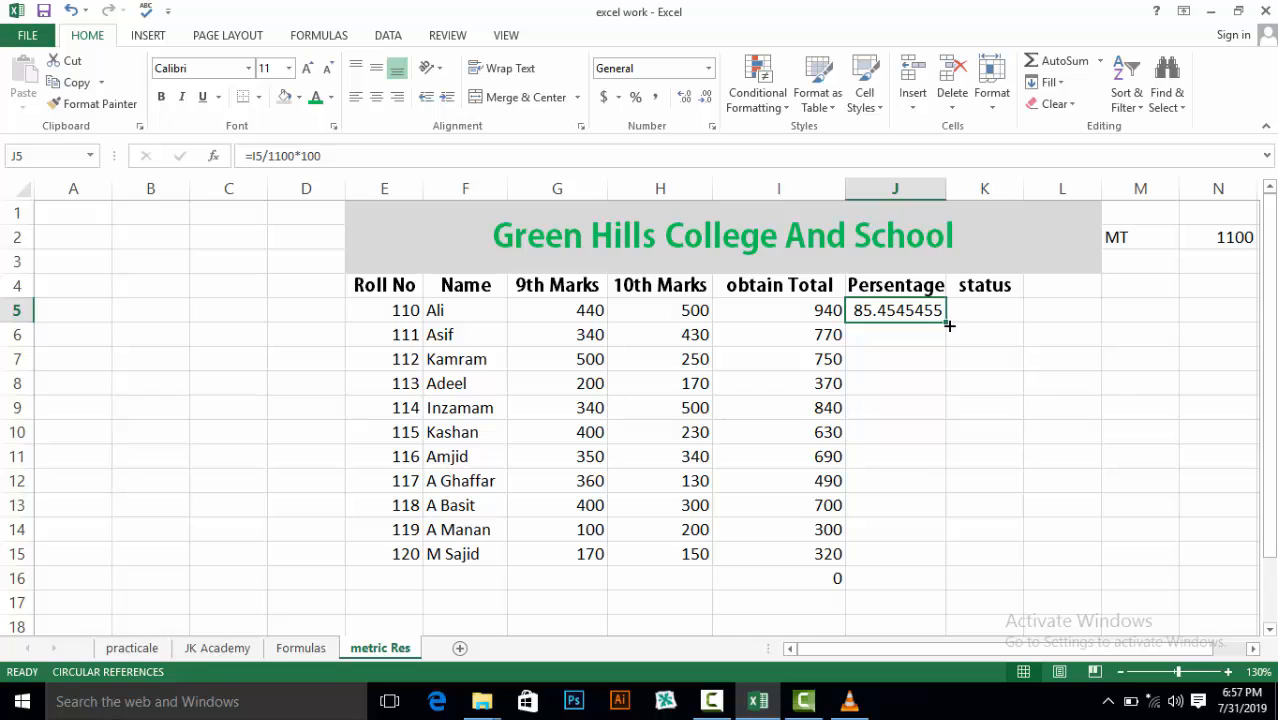
drag(949, 325, 937, 588)
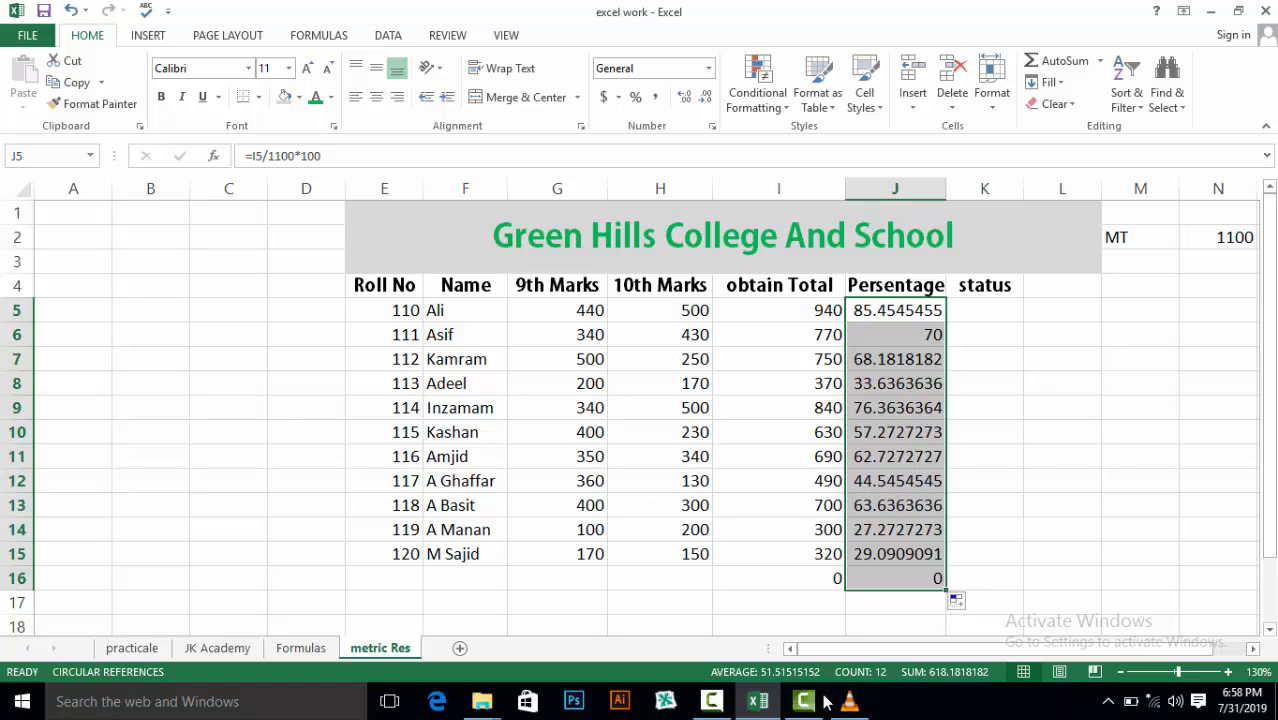
mouse_move(806, 702)
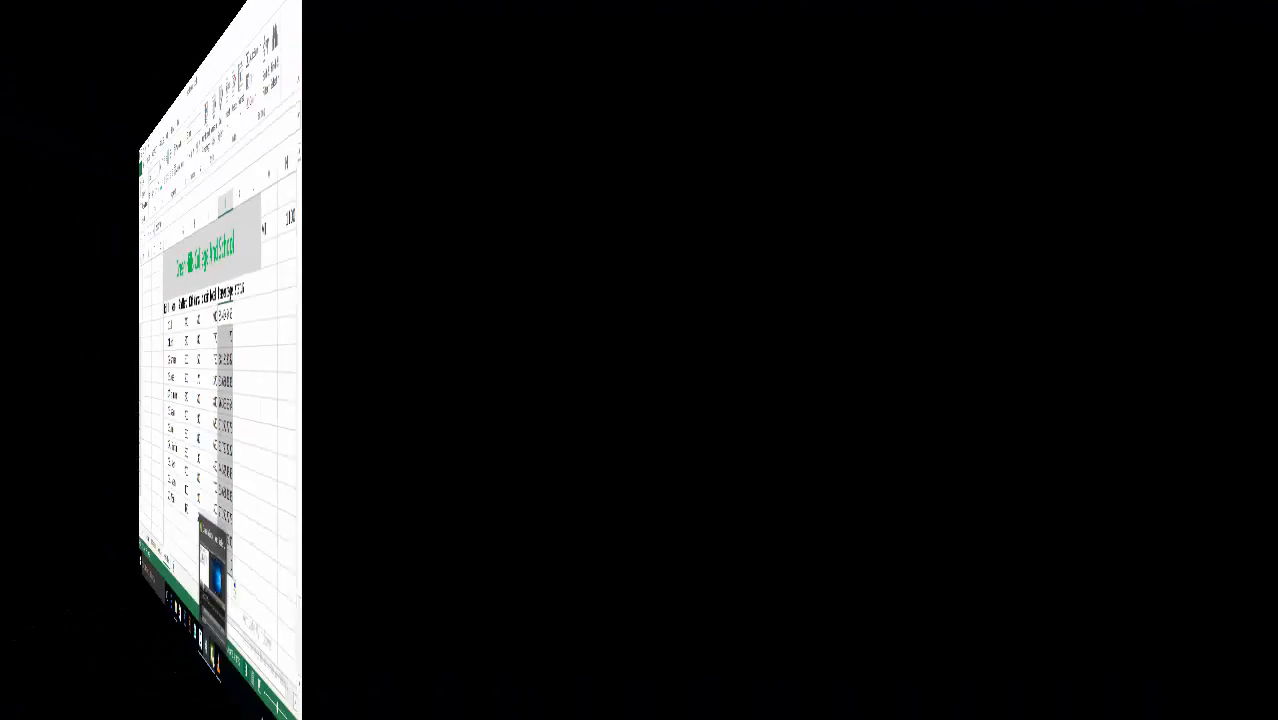